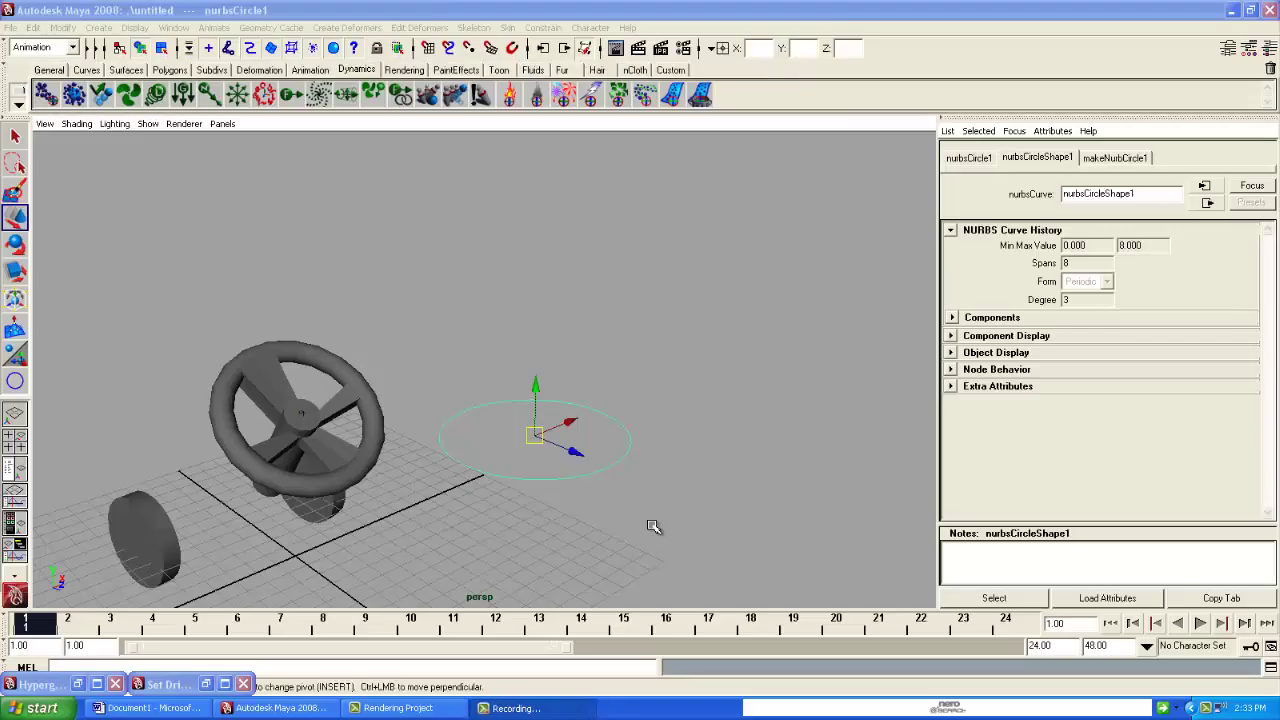
- Delete the old control circle from the scene
left_click(666, 509)
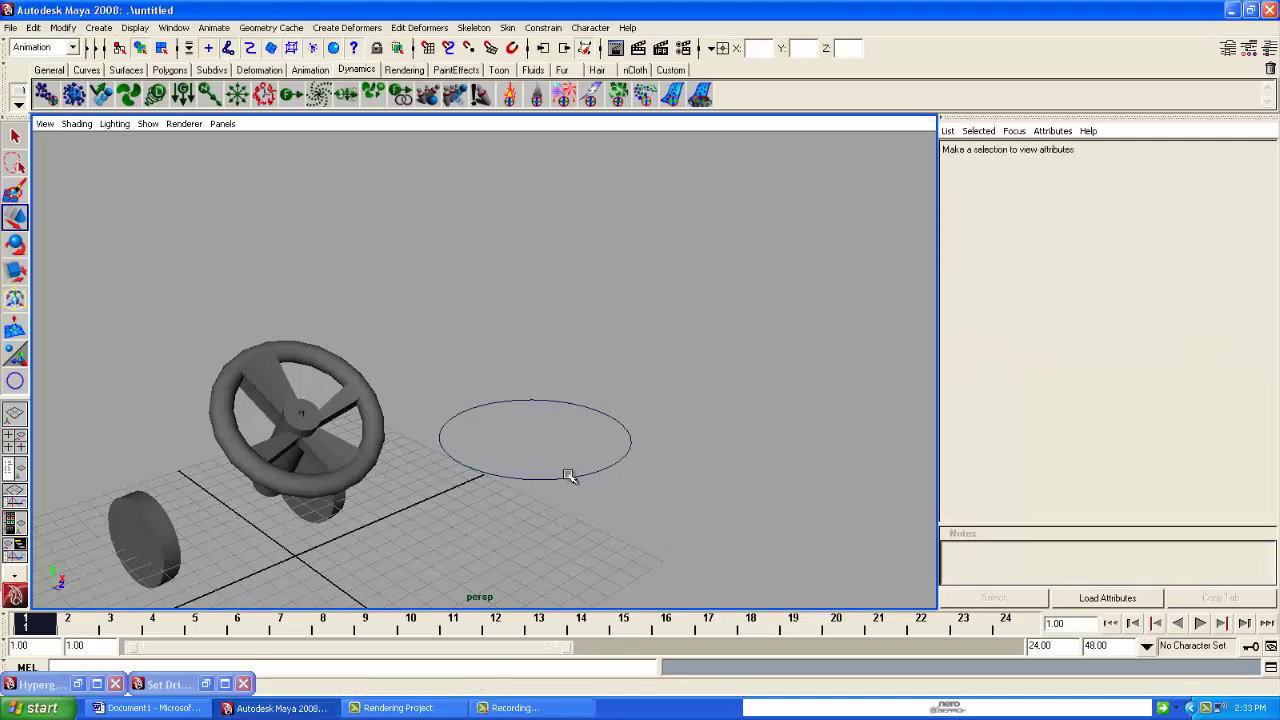
left_click(567, 477)
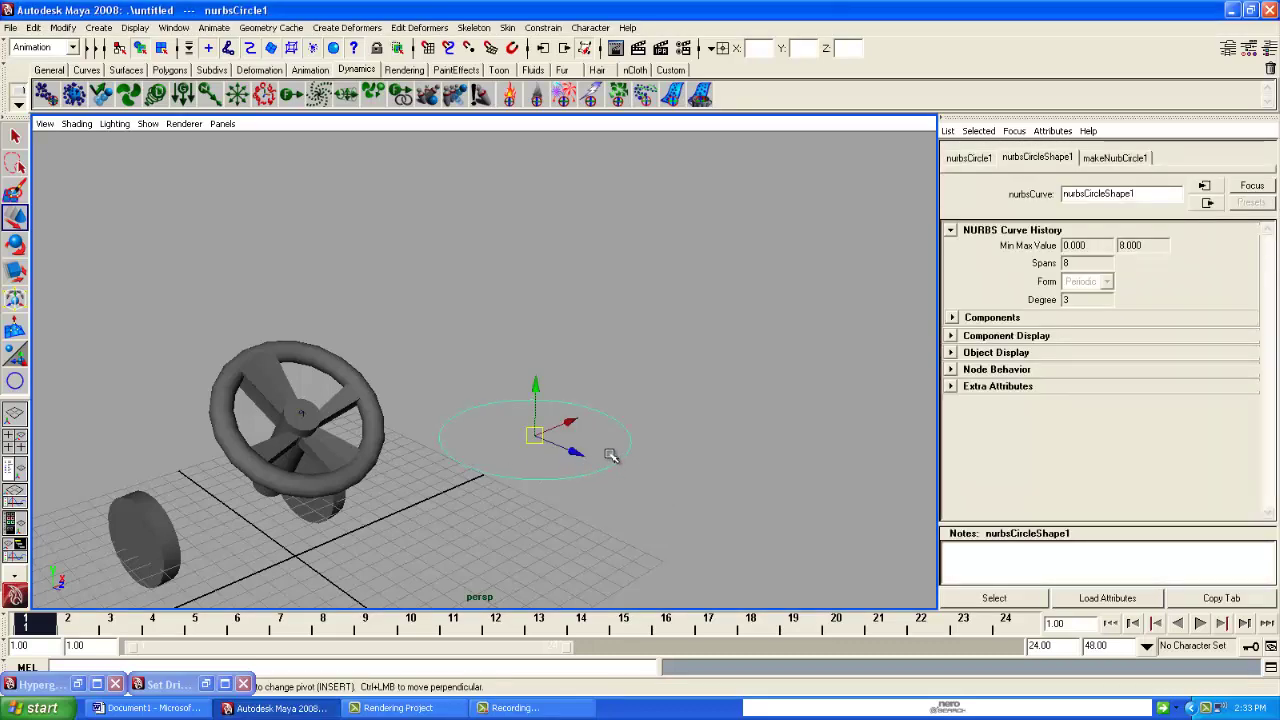
key("Delete")
- Draw a new NURBS circle, nurbsCircle1, beside the steering wheel and show its Channel Box
left_click(100, 27)
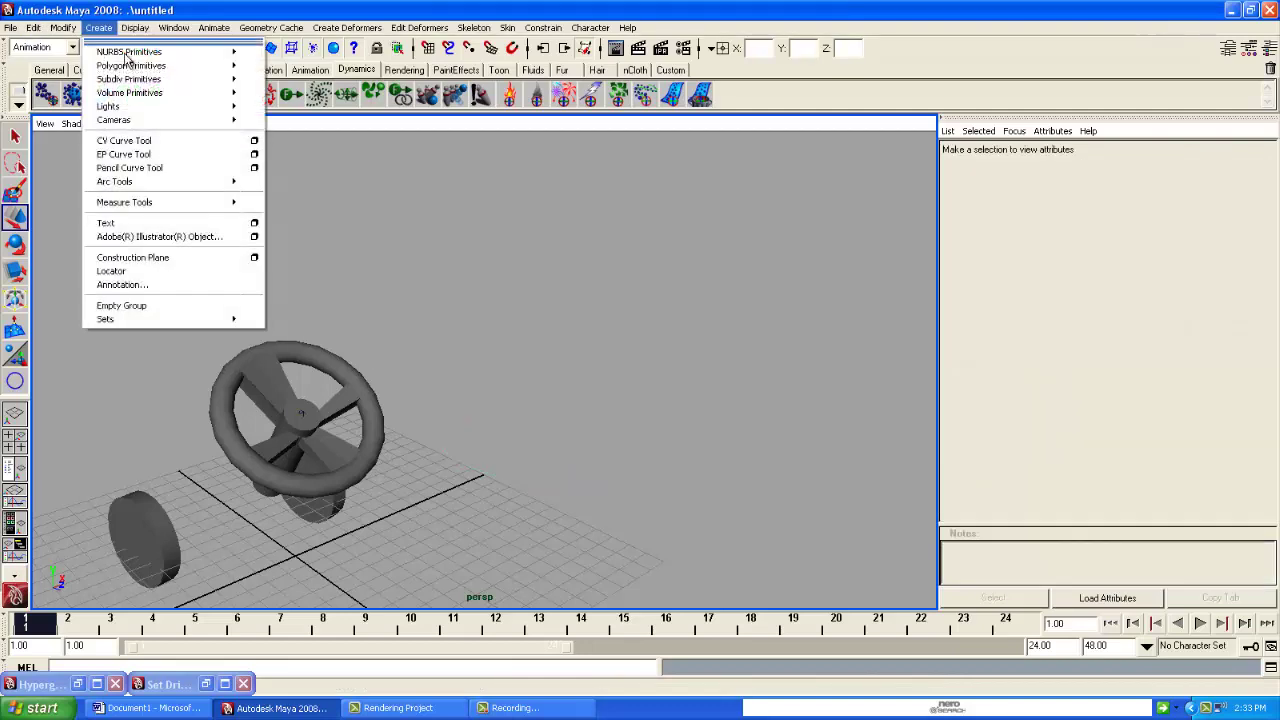
mouse_move(140, 51)
left_click(308, 143)
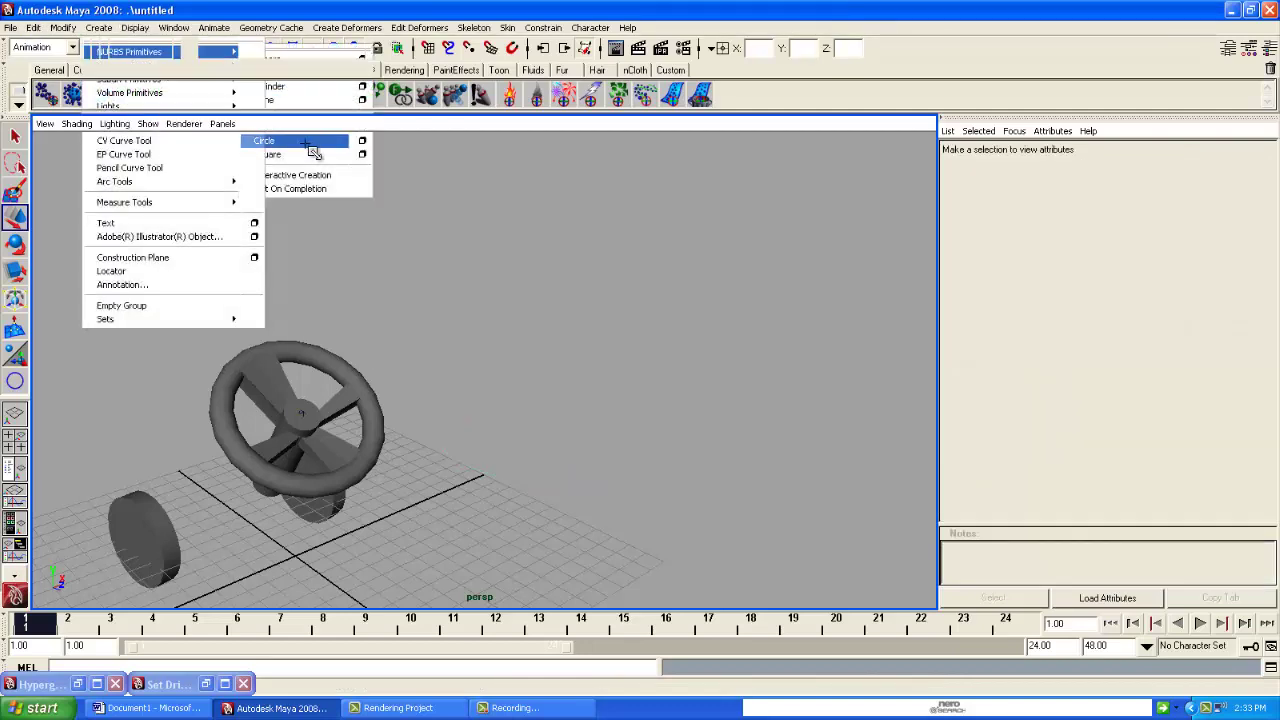
left_click_drag(592, 420, 650, 463)
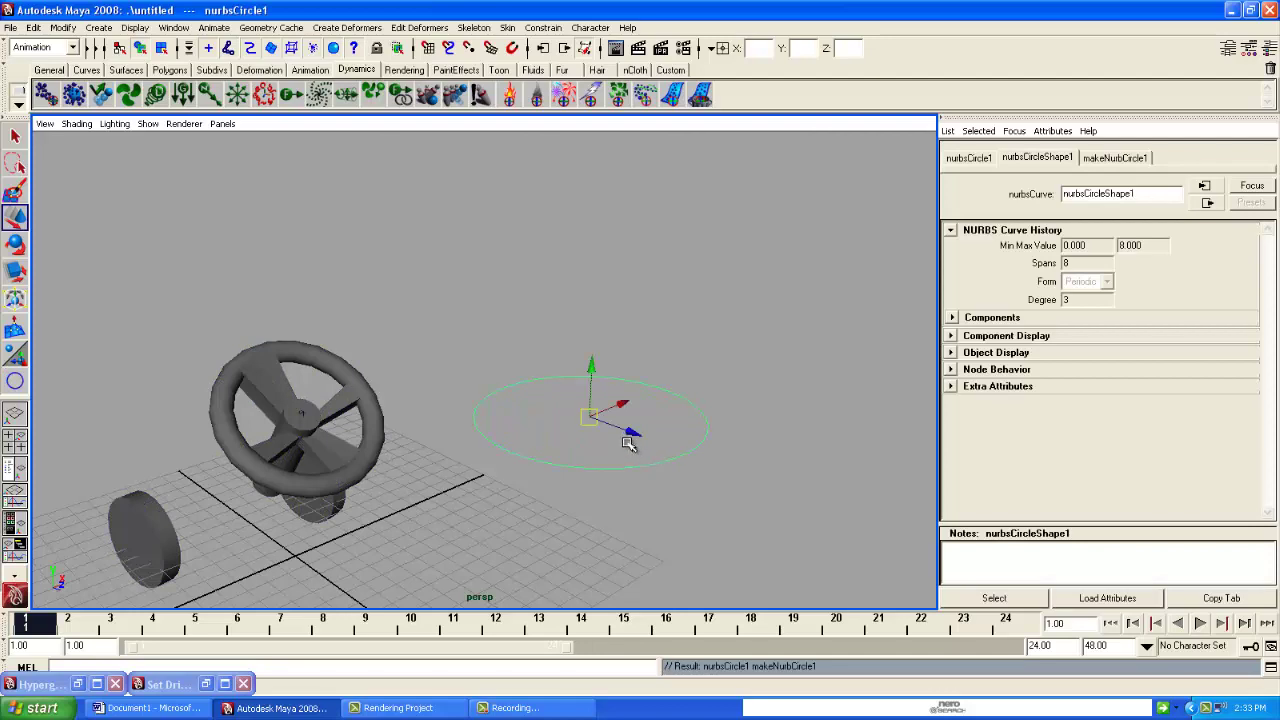
left_click(651, 471)
left_click(652, 464)
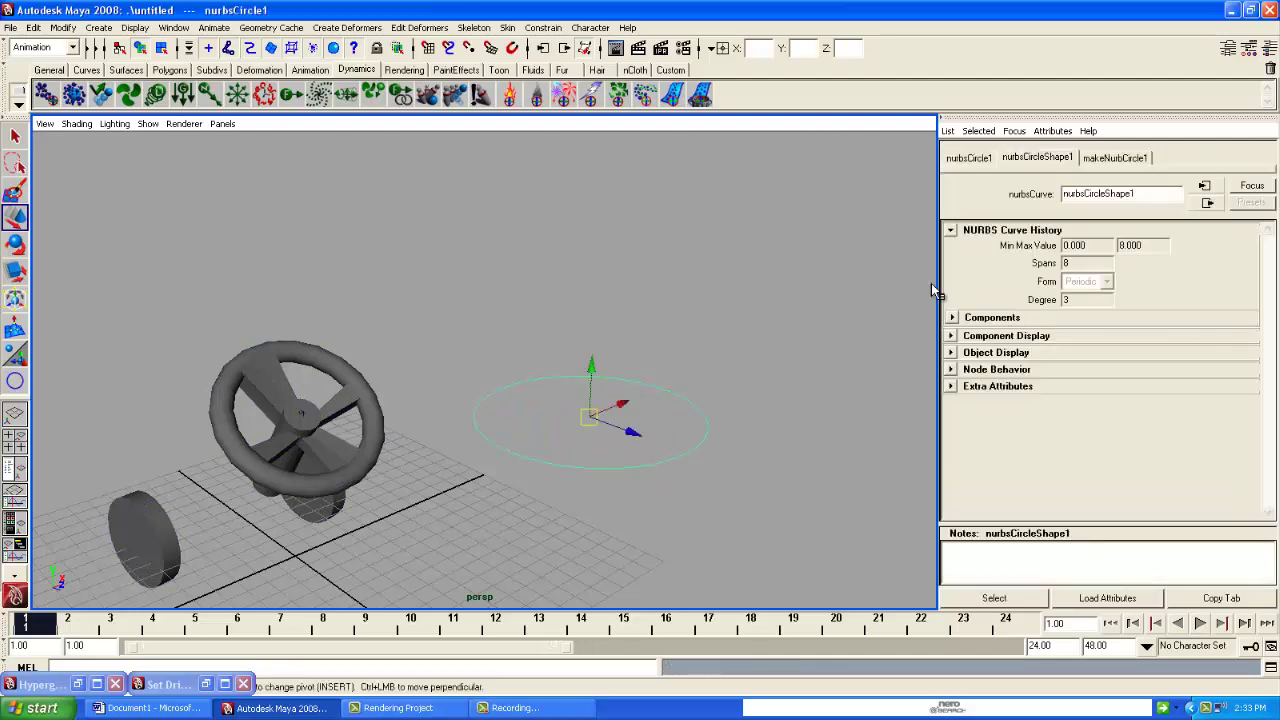
key("ctrl+a")
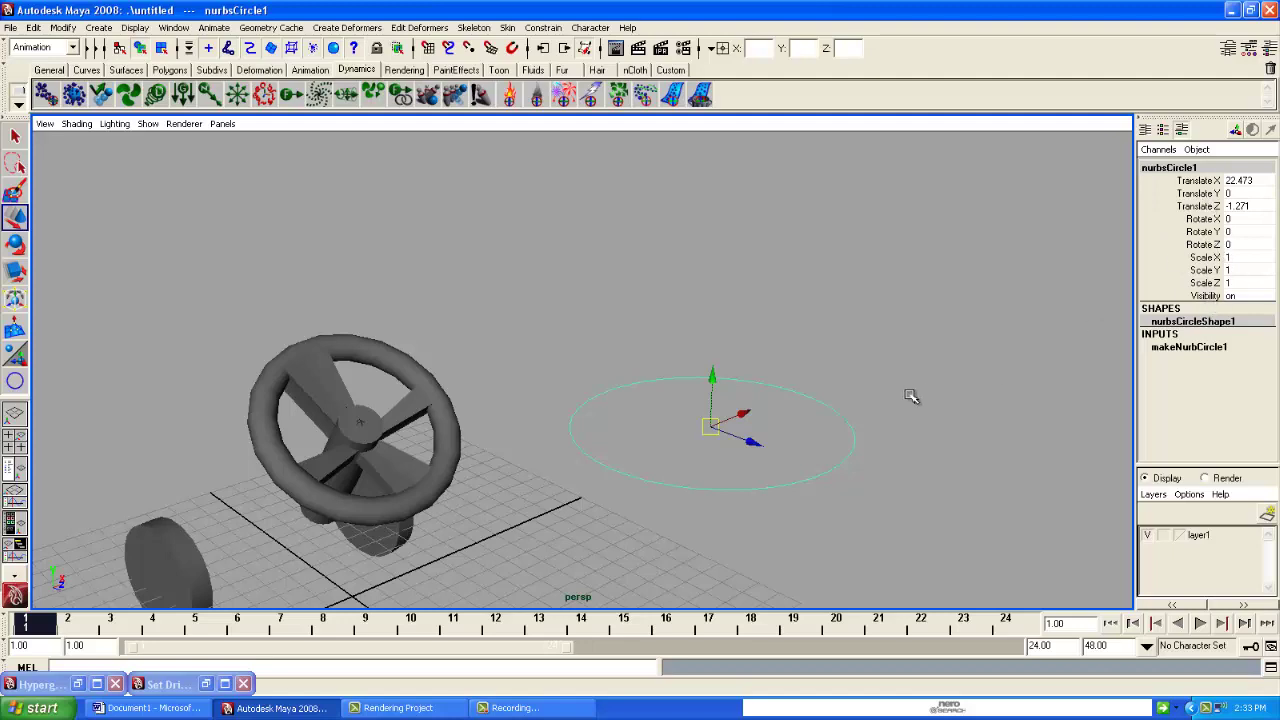
- Add a keyable float Steer attribute to nurbsCircle1 with min 0, max 10, default 5
left_click(62, 27)
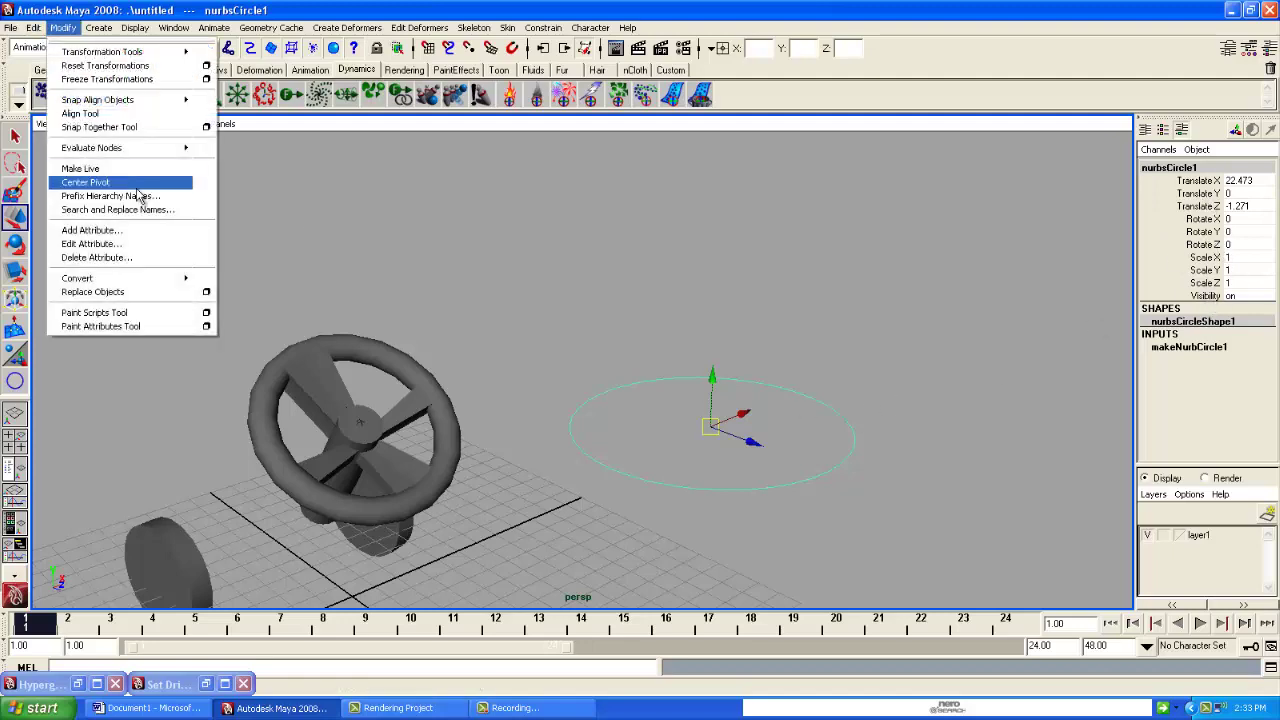
left_click(92, 230)
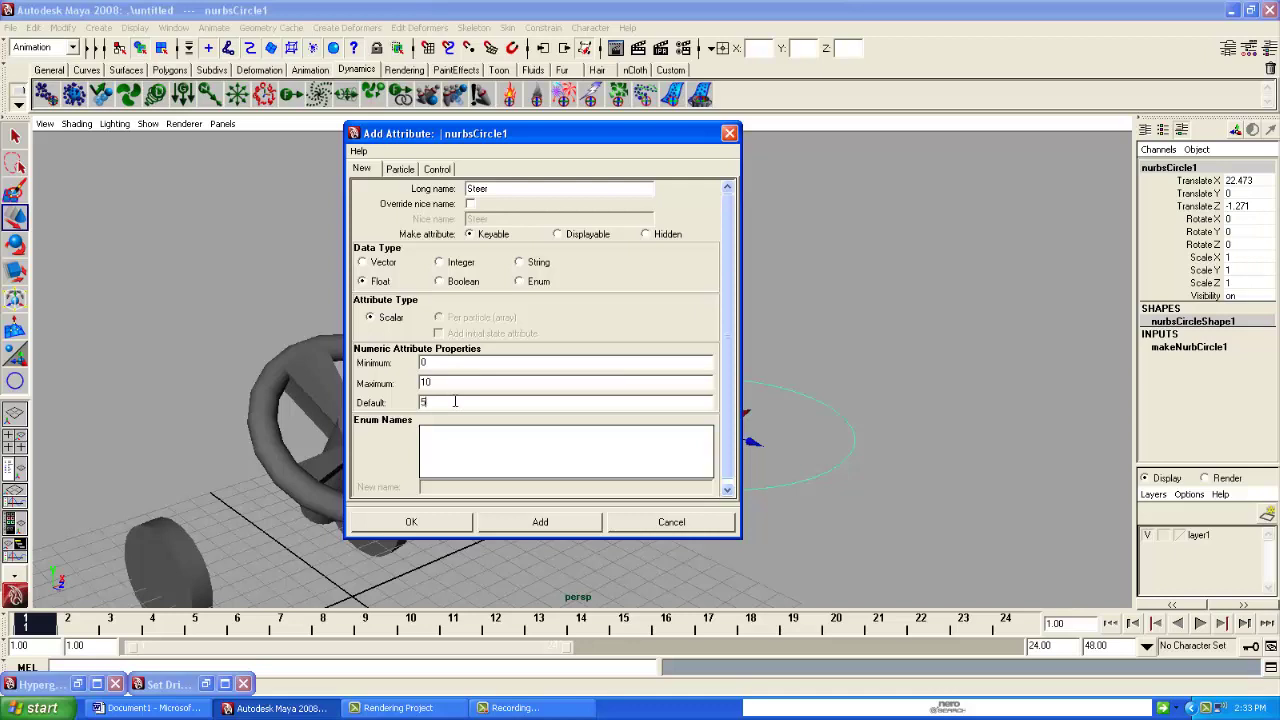
left_click(462, 403)
left_click(414, 522)
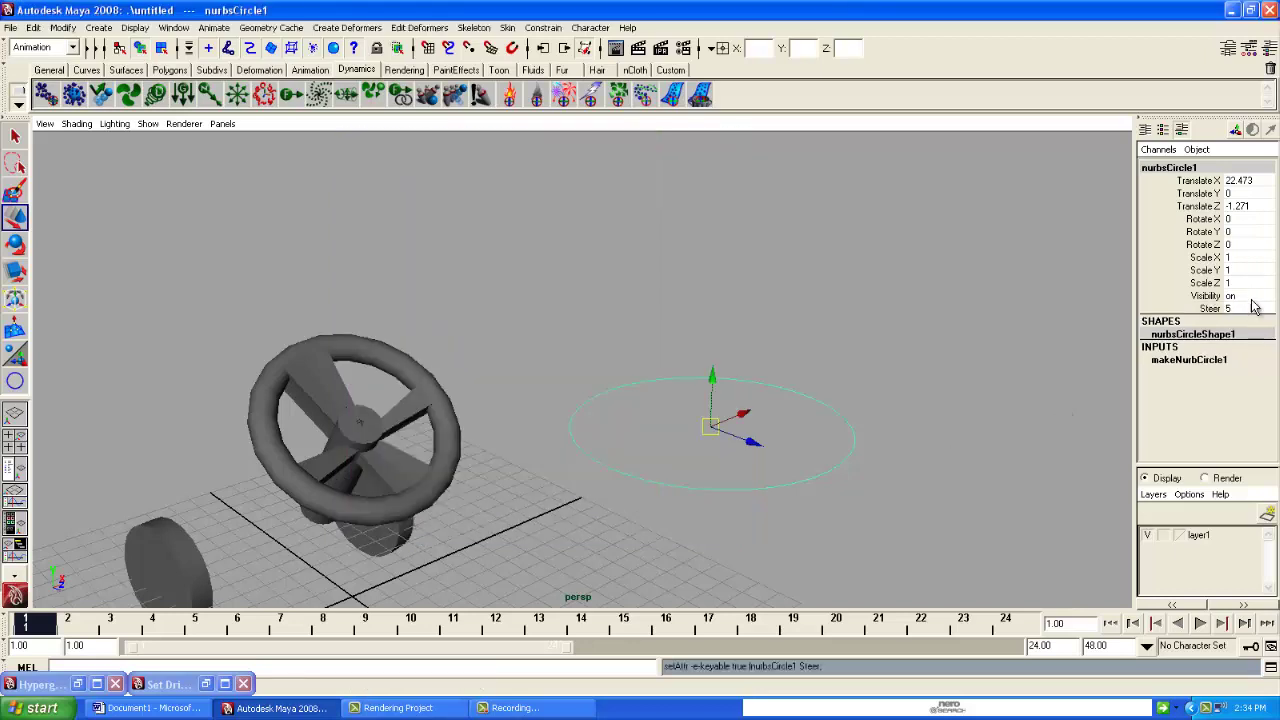
left_click(822, 474)
left_click(822, 477)
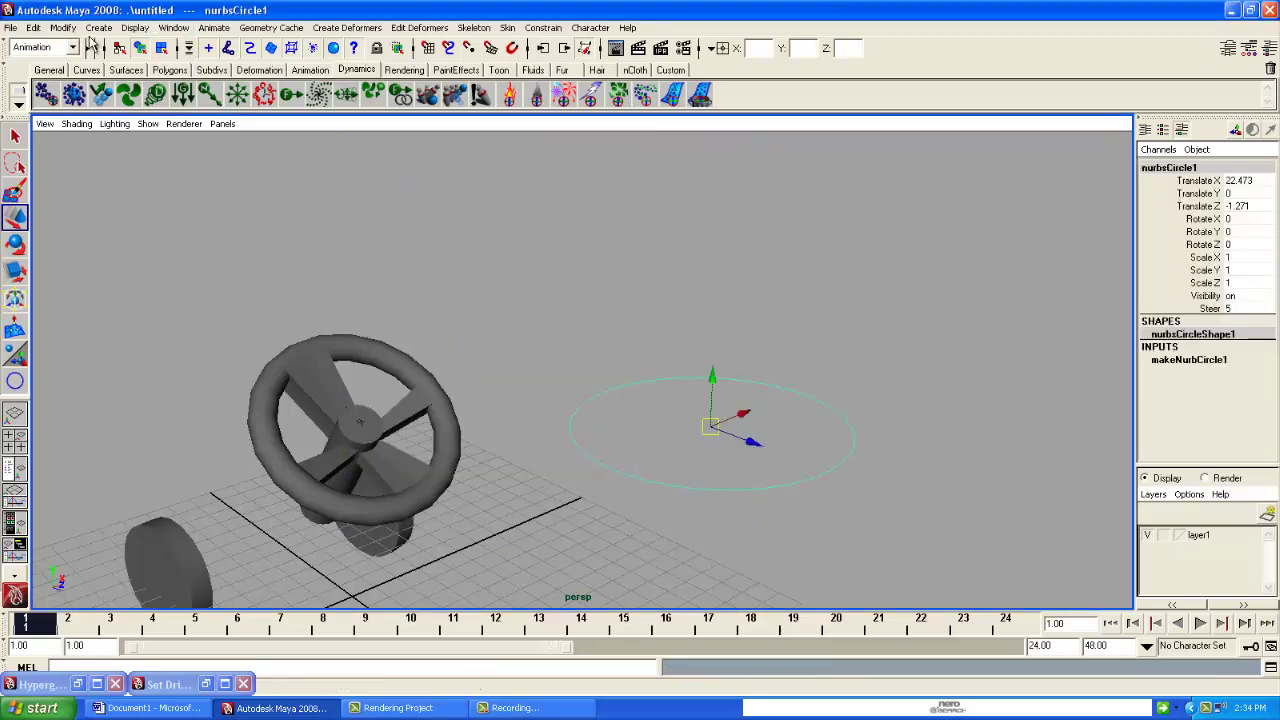
- Open the Set Driven Key window from Animate > Set Driven Key > Set
left_click(167, 28)
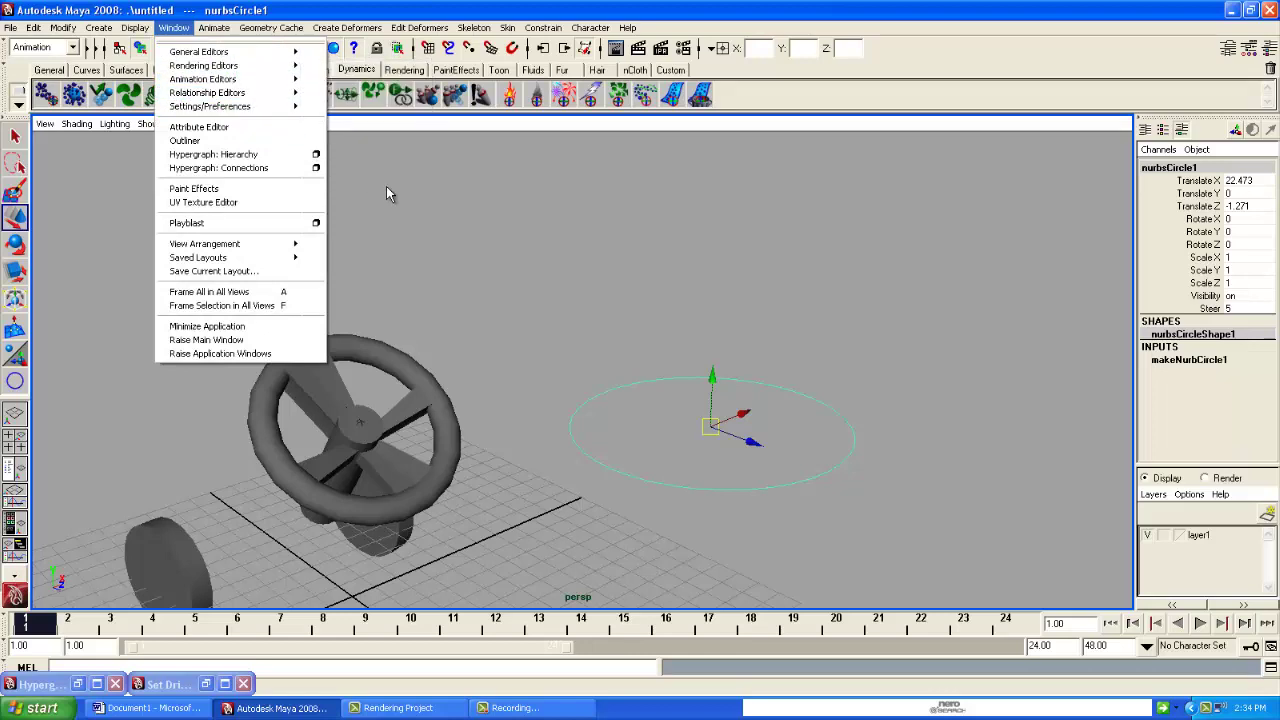
mouse_move(357, 37)
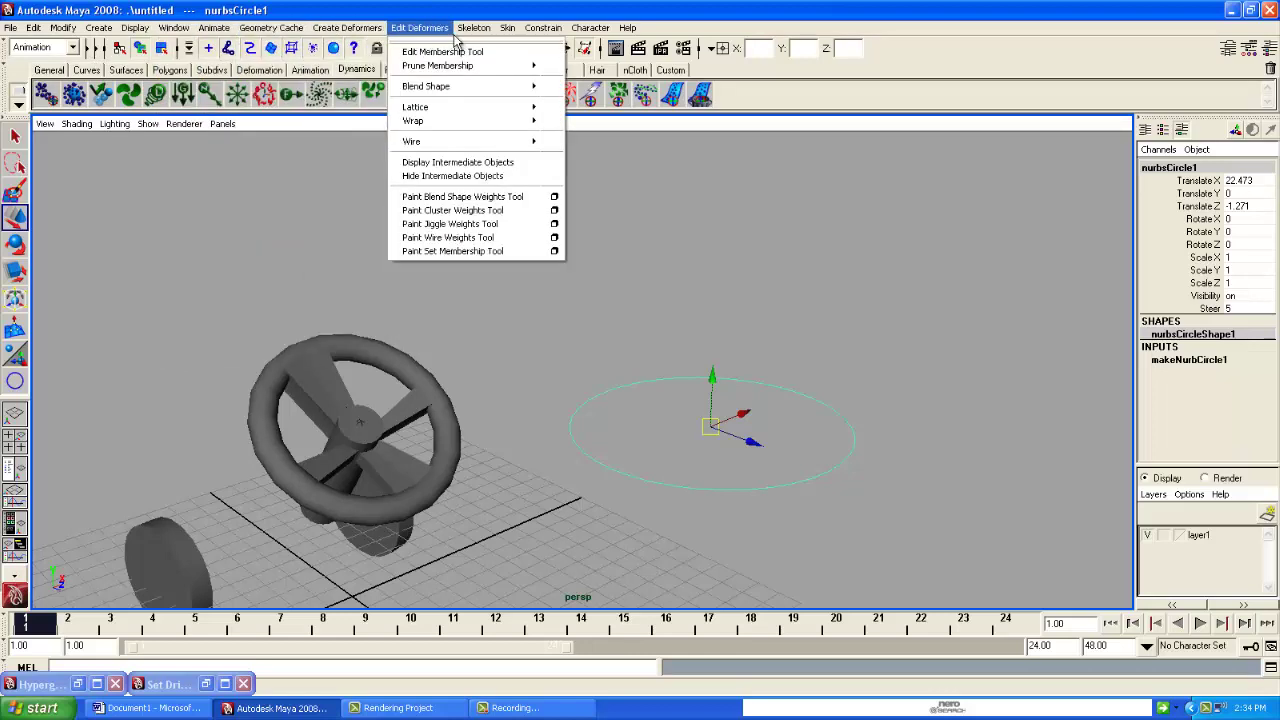
mouse_move(447, 36)
mouse_move(214, 27)
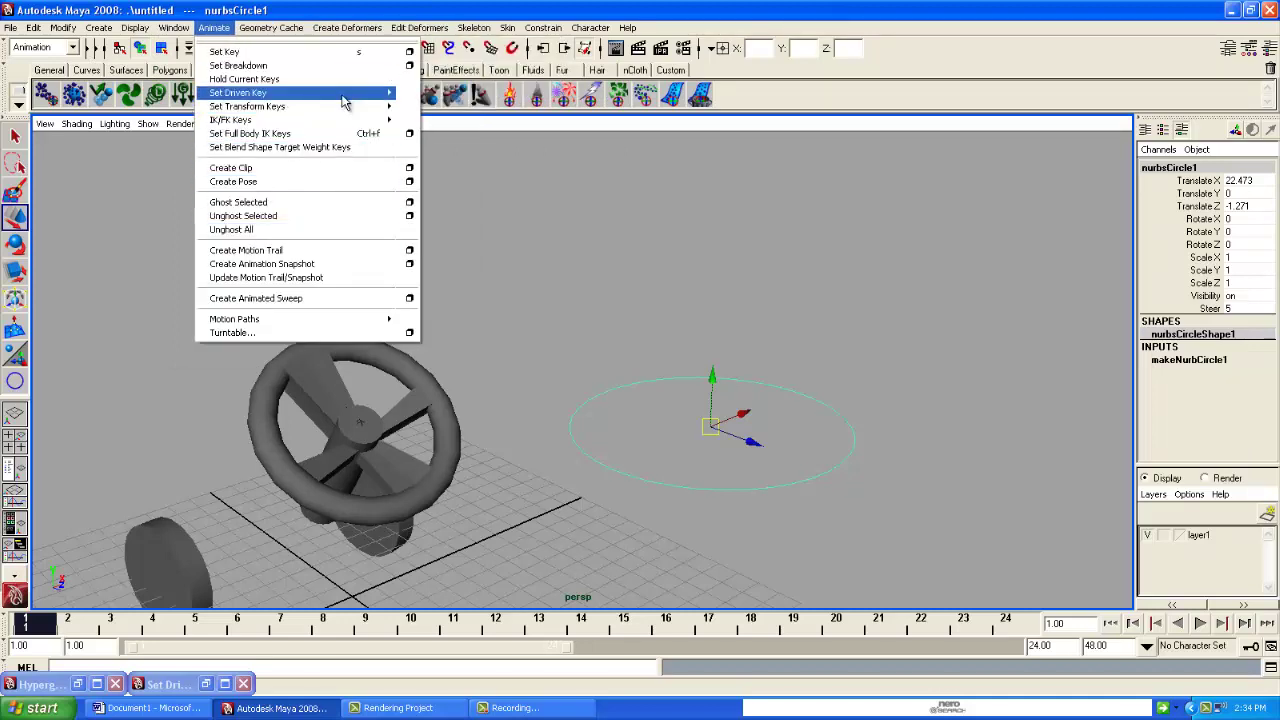
mouse_move(342, 100)
left_click(418, 100)
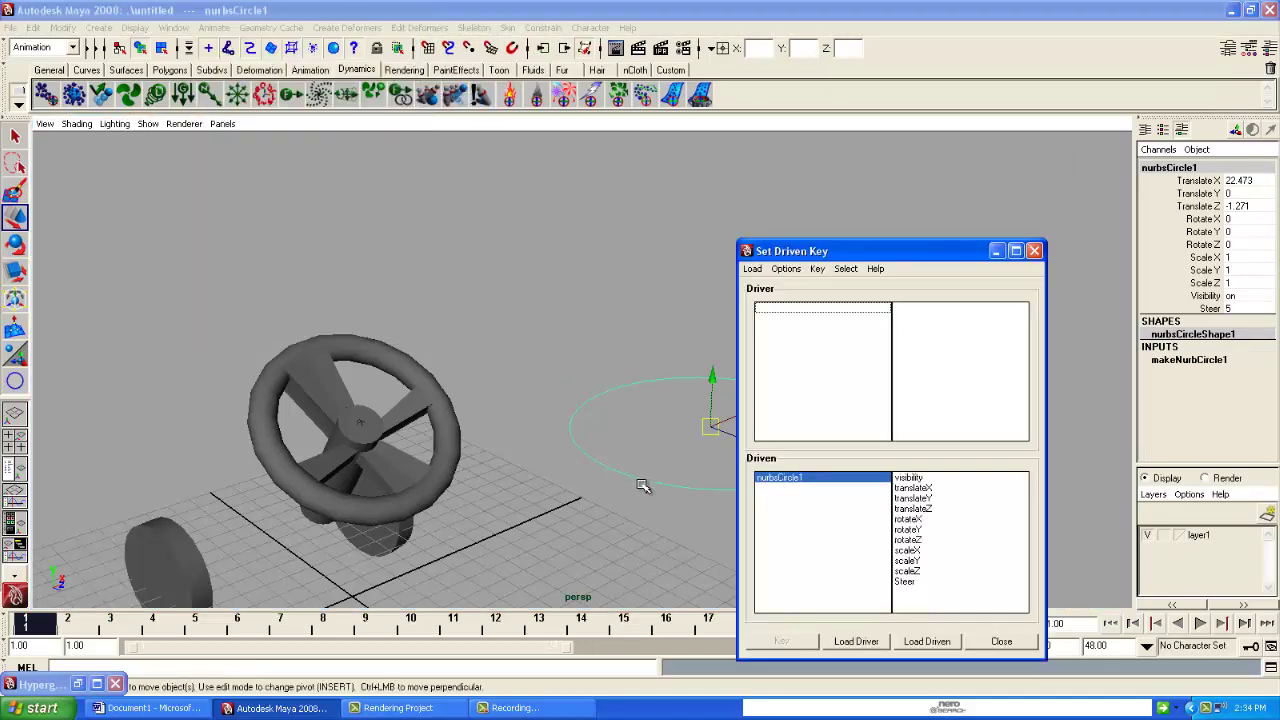
- Load nurbsCircle1 as the driver in the Set Driven Key window
left_click(645, 478)
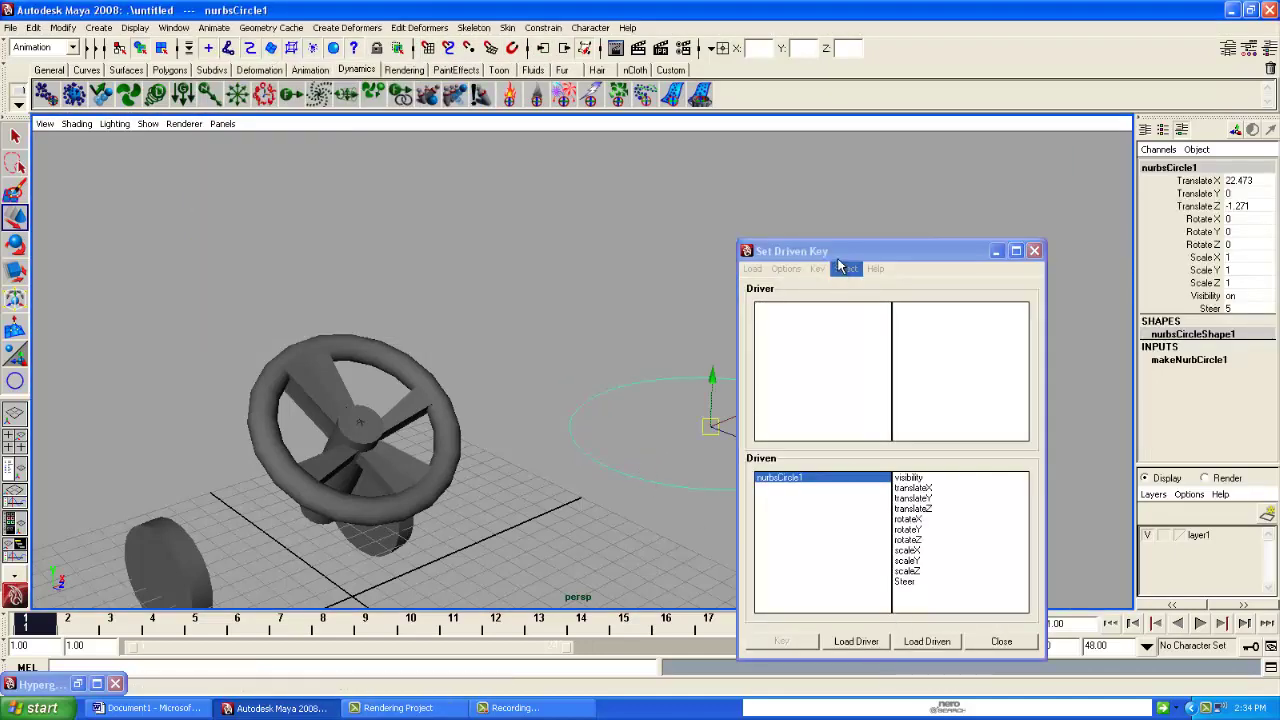
left_click(813, 333)
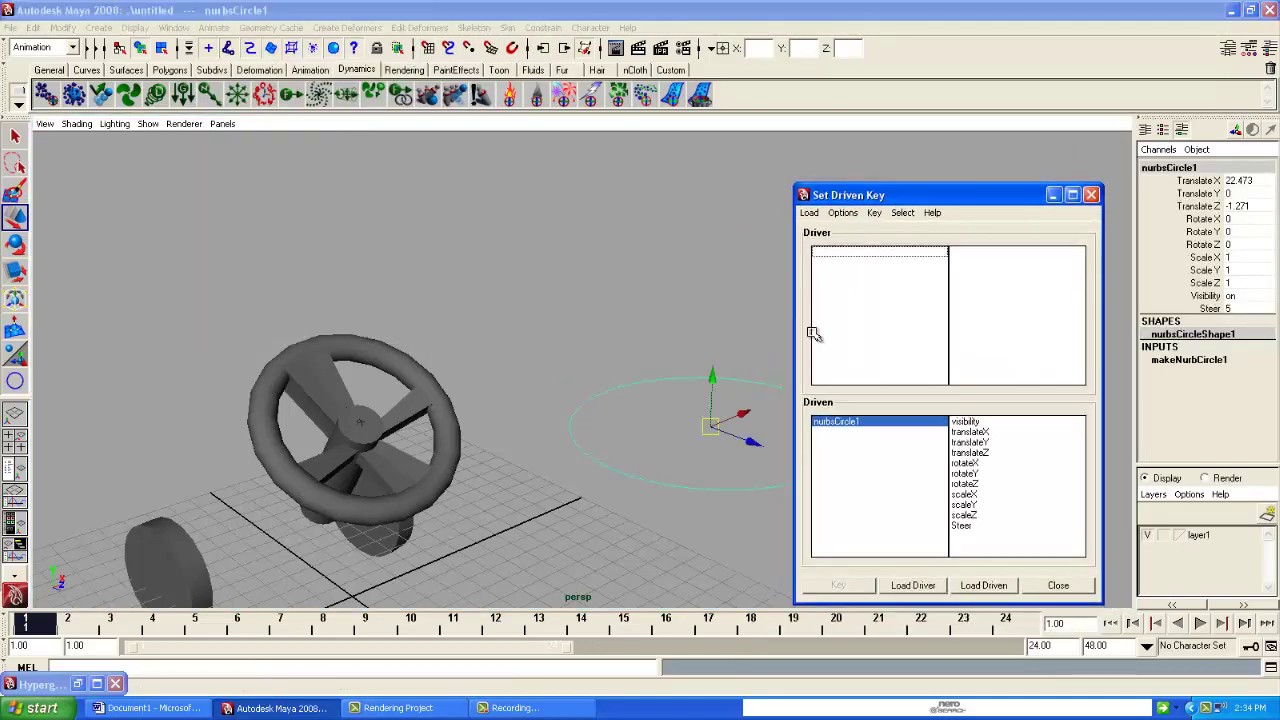
left_click(928, 587)
left_click(360, 424)
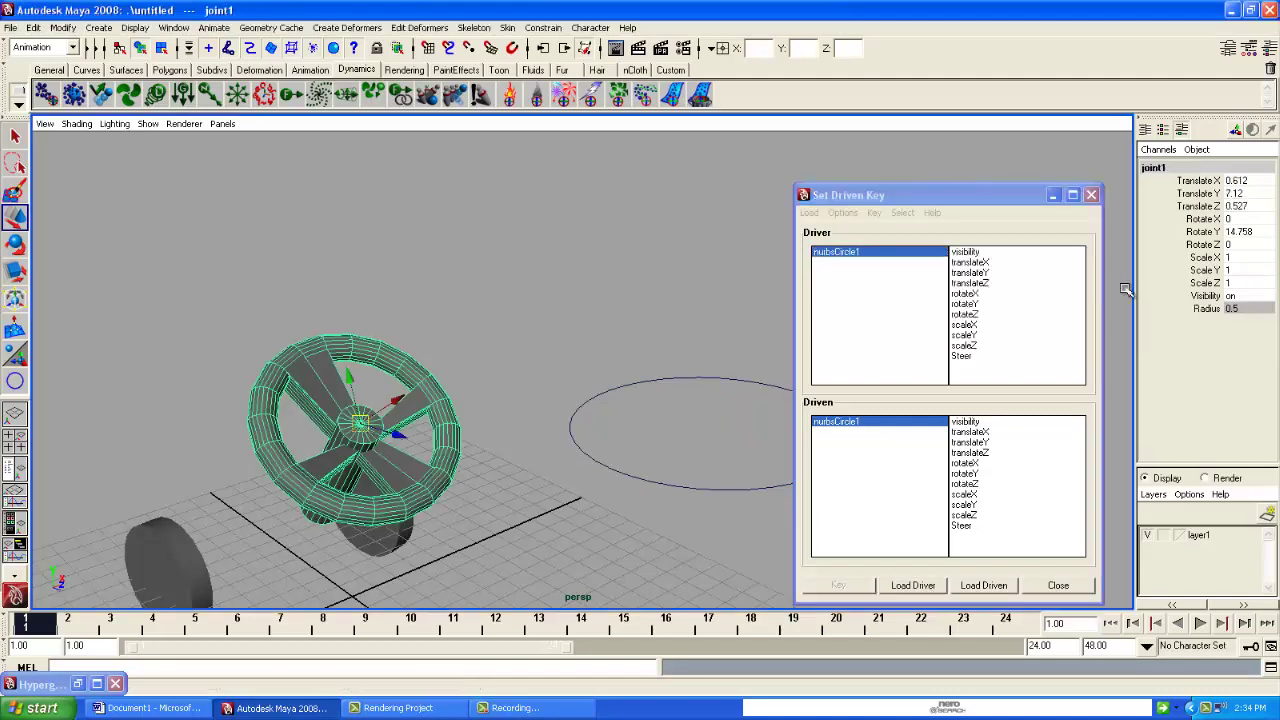
left_click(935, 586)
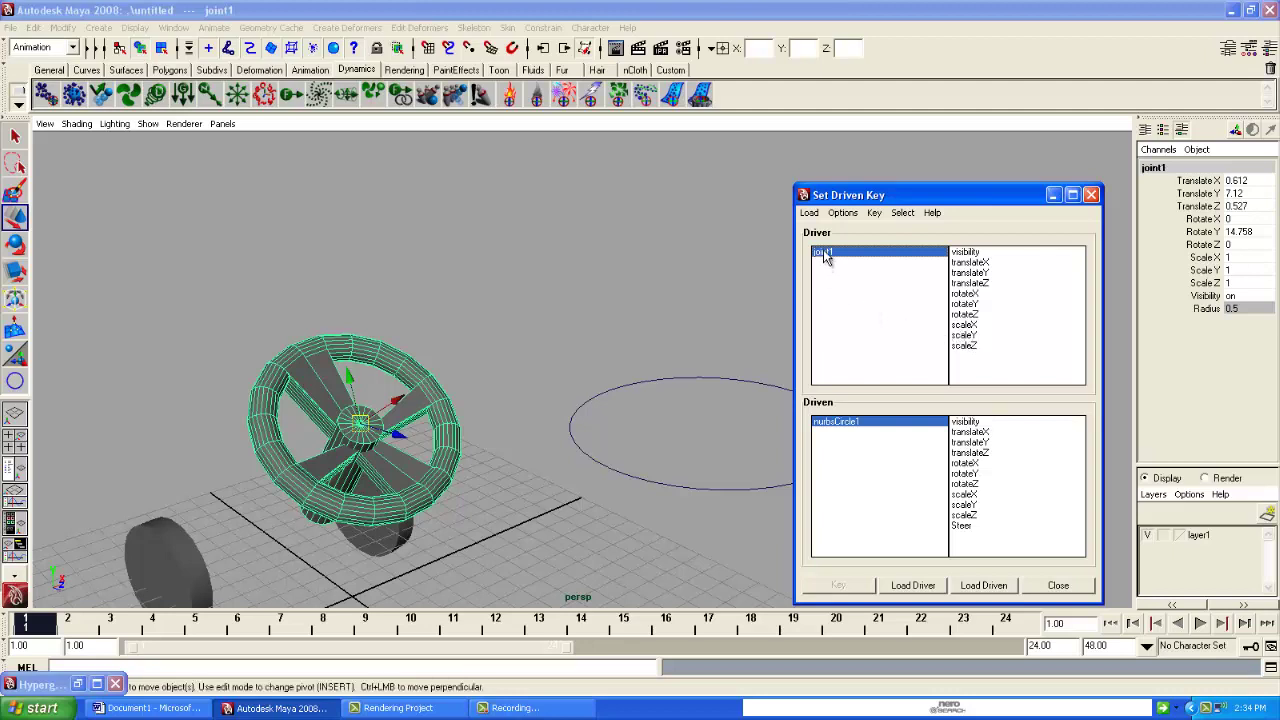
left_click(722, 492)
left_click(724, 492)
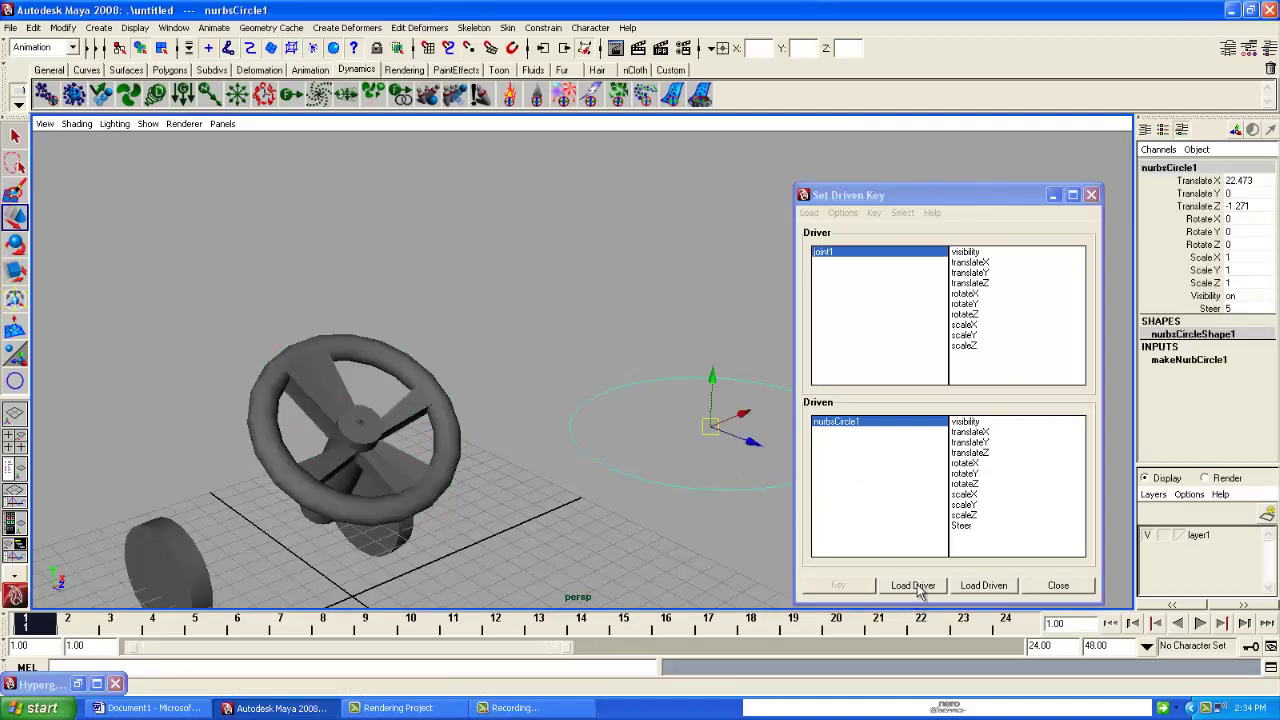
left_click(918, 588)
- Load joint1 as the driven object and pick Steer as the driver attribute
left_click(360, 420)
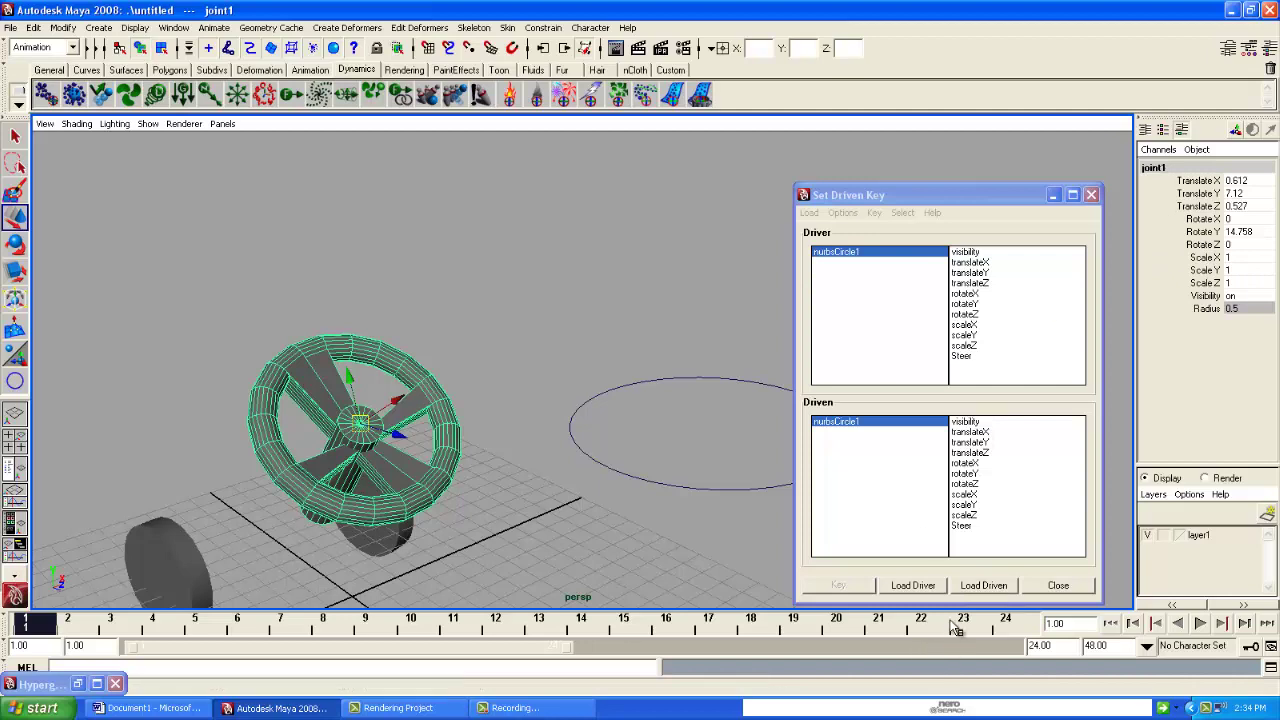
left_click(990, 588)
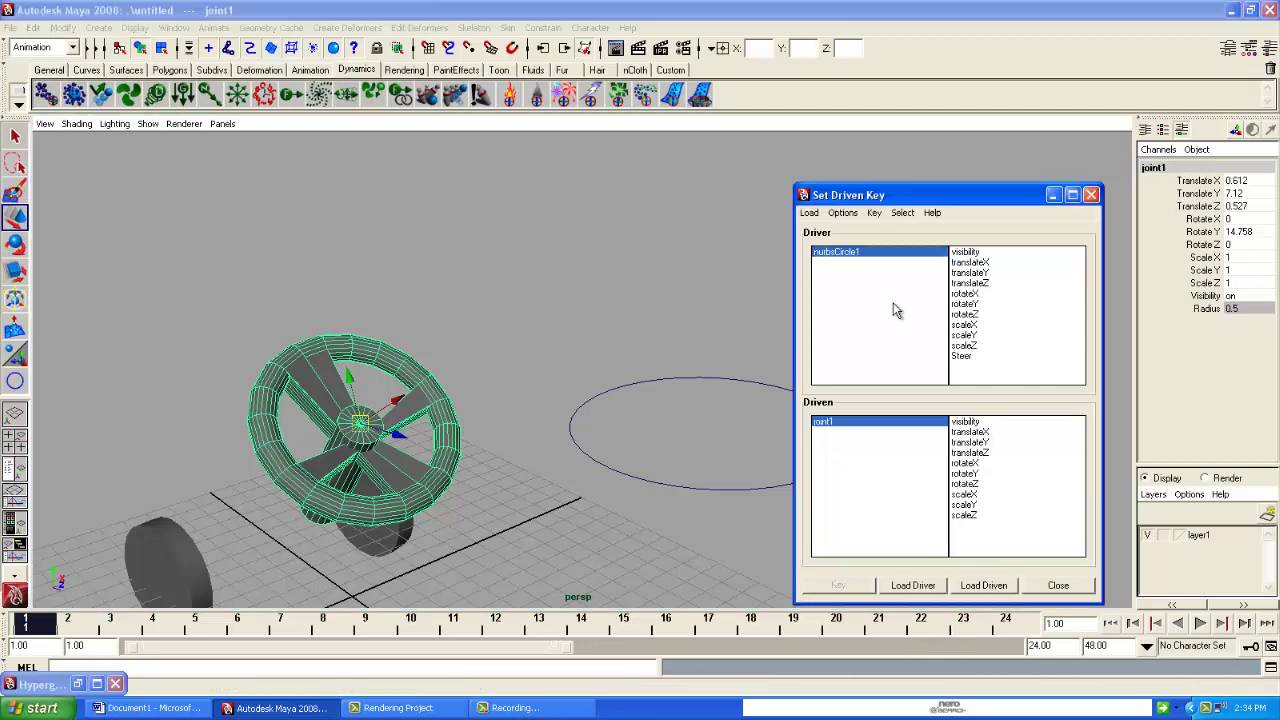
left_click(850, 257)
left_click(792, 297)
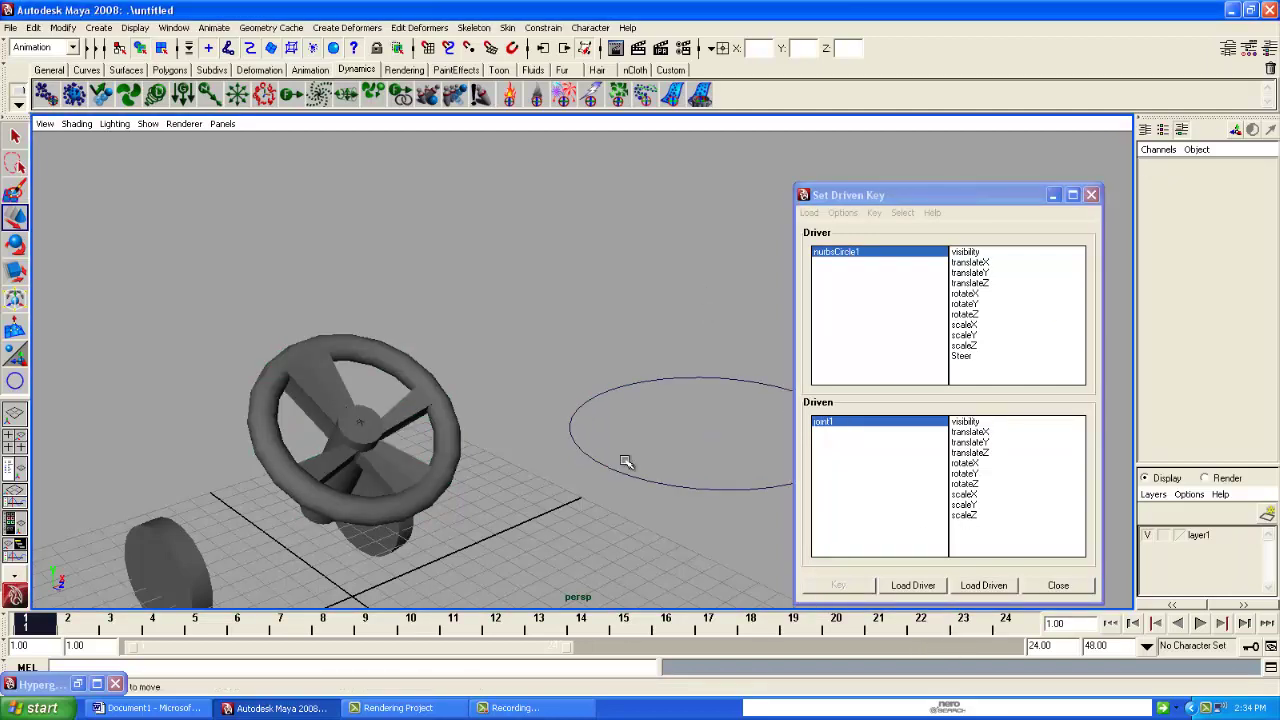
left_click(657, 488)
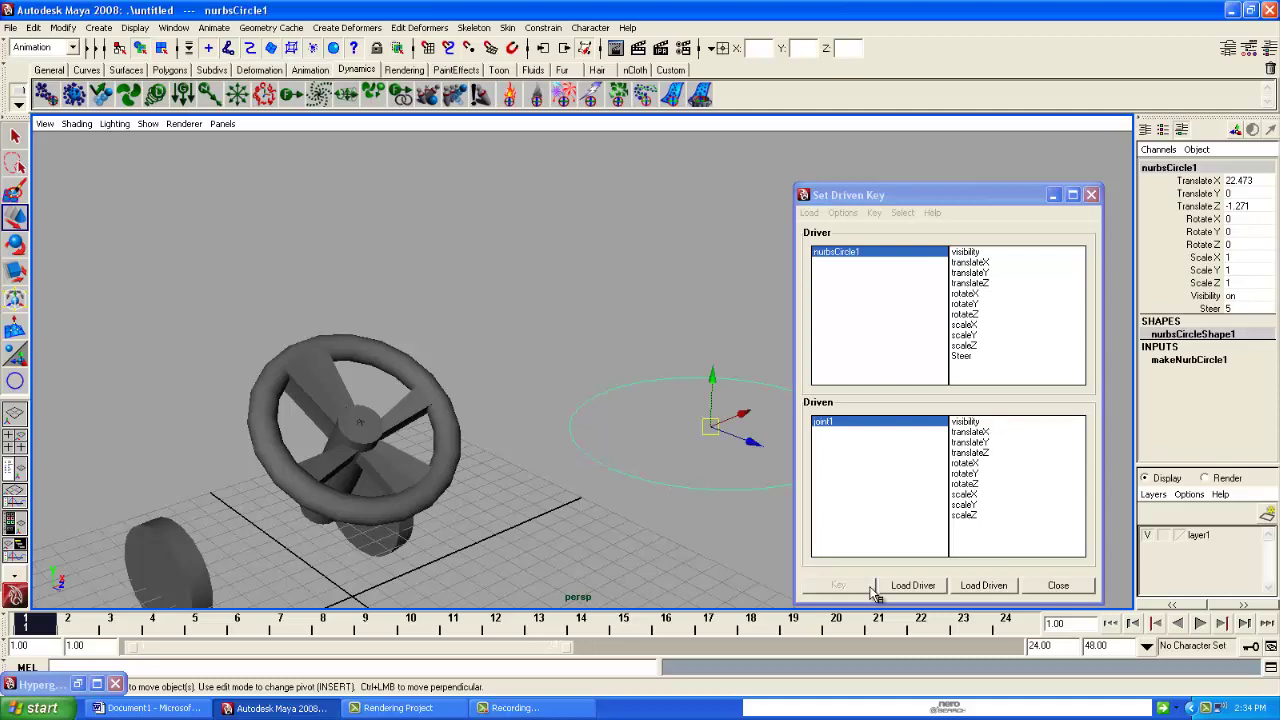
left_click(933, 590)
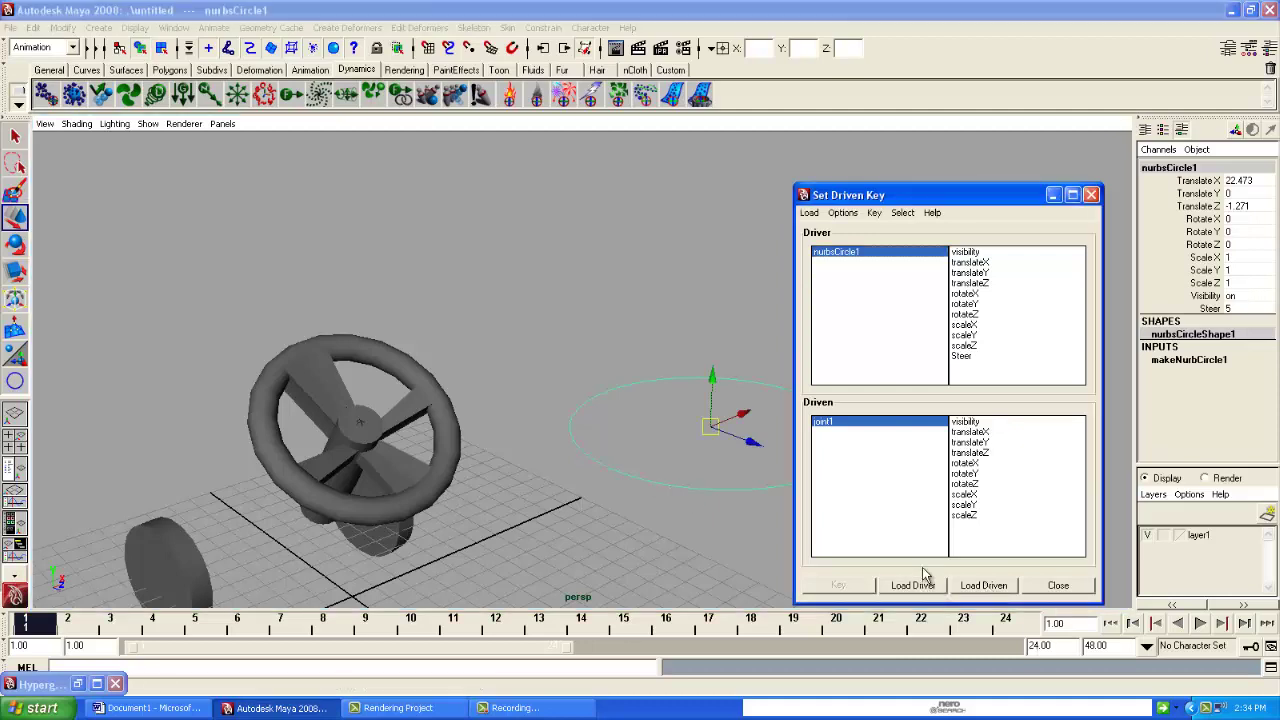
left_click(956, 358)
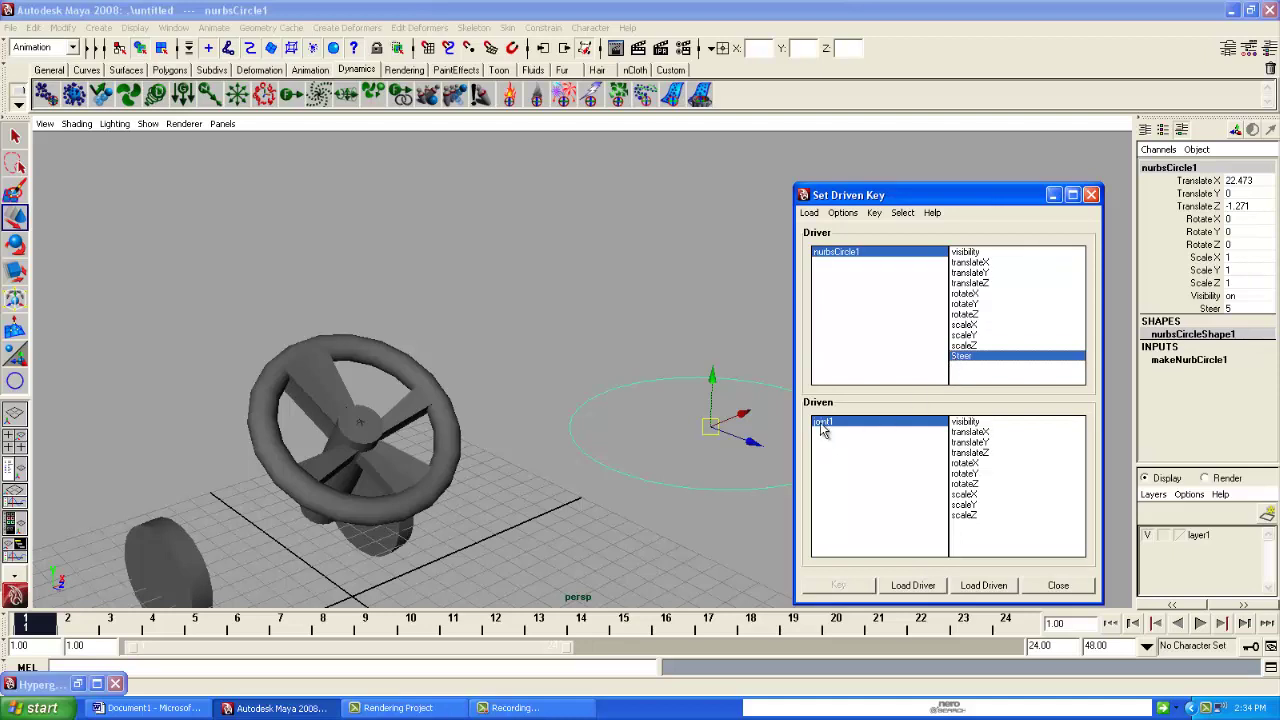
- Select joint1 and make its rotateY the driven attribute
left_click(366, 424)
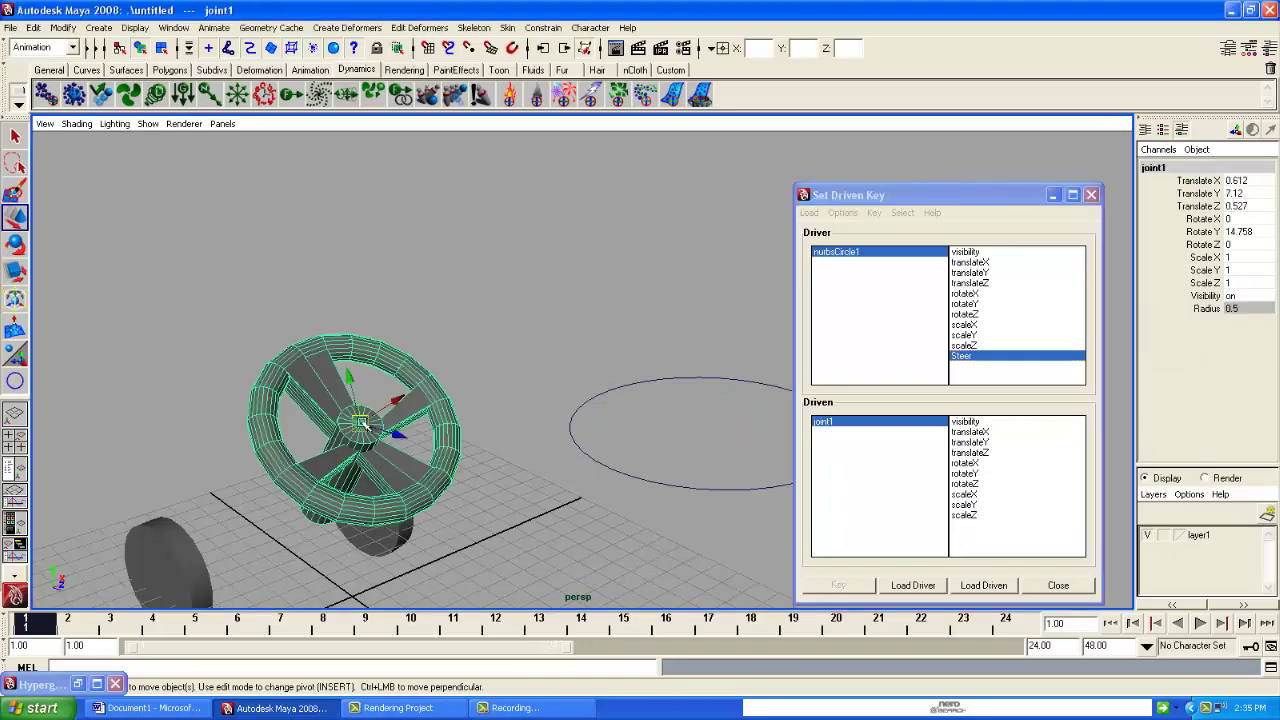
left_click(15, 243)
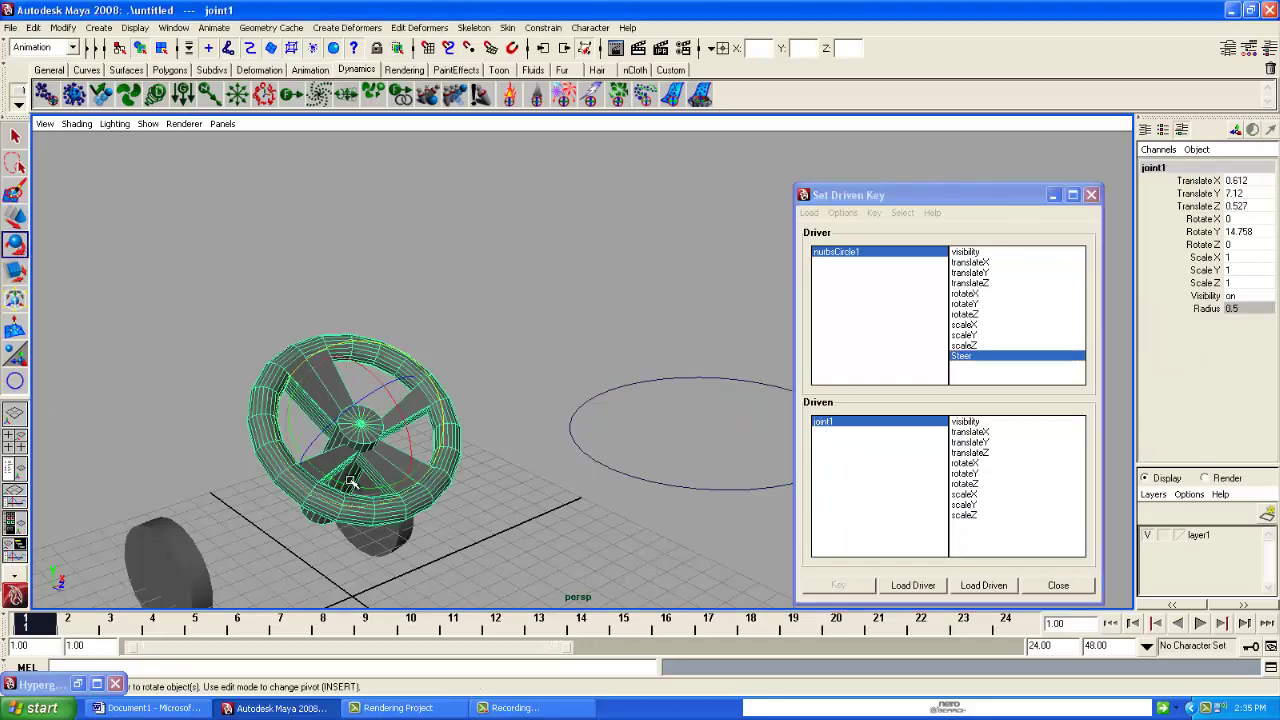
mouse_move(357, 490)
left_mouse_down()
mouse_move(346, 475)
mouse_move(332, 486)
left_mouse_up()
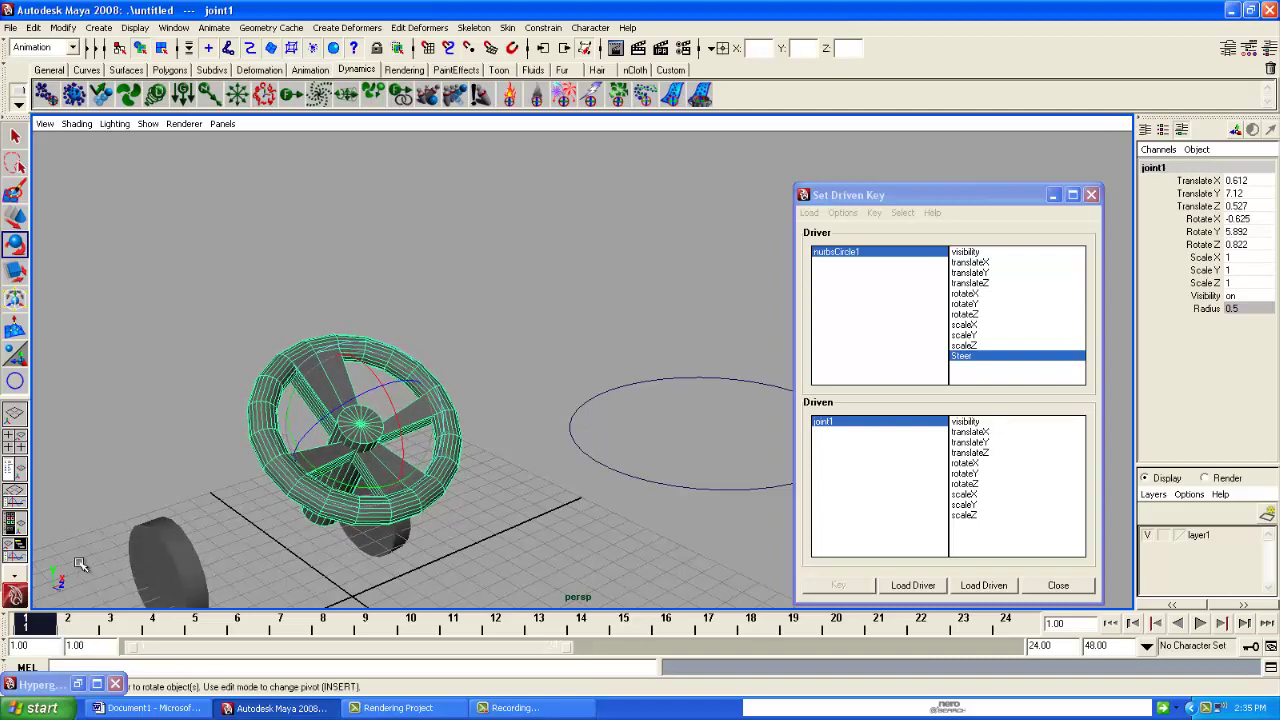
left_click(968, 474)
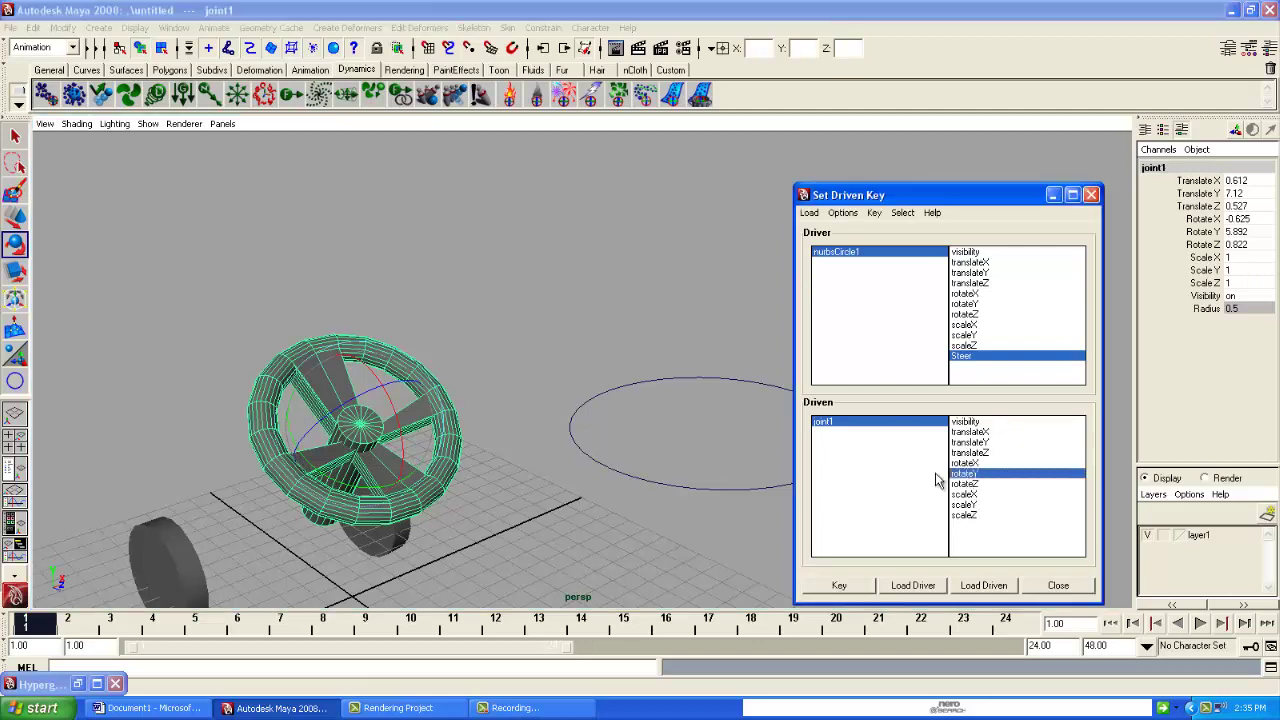
- Set joint1's Rotate Y to 0 and make nurbsCircle1 the active driver
left_click(1237, 231)
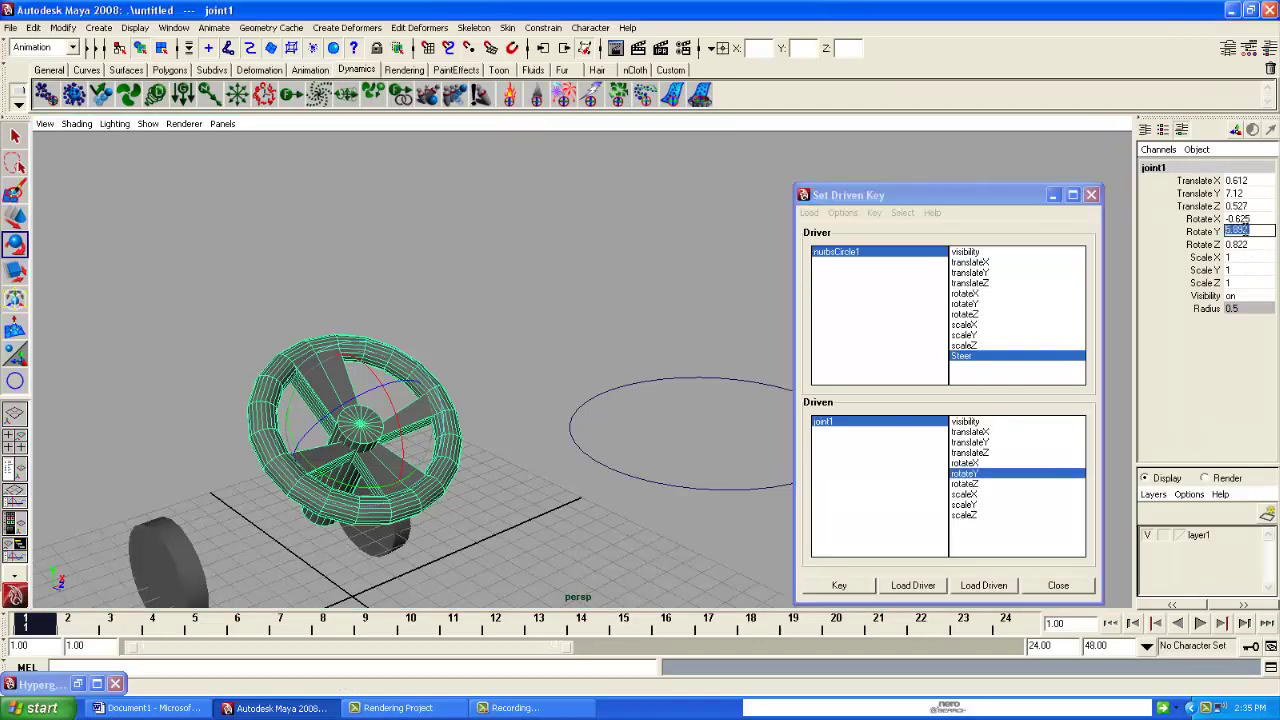
type("0")
key("Return")
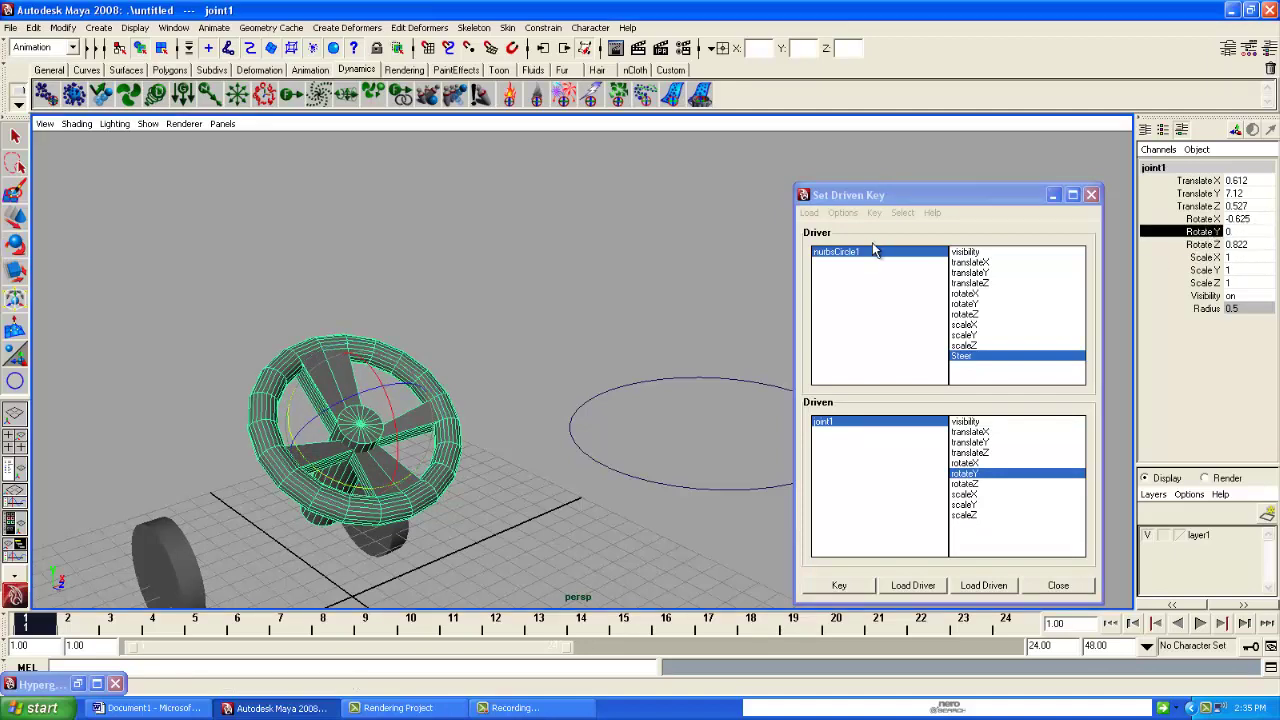
left_click(962, 358)
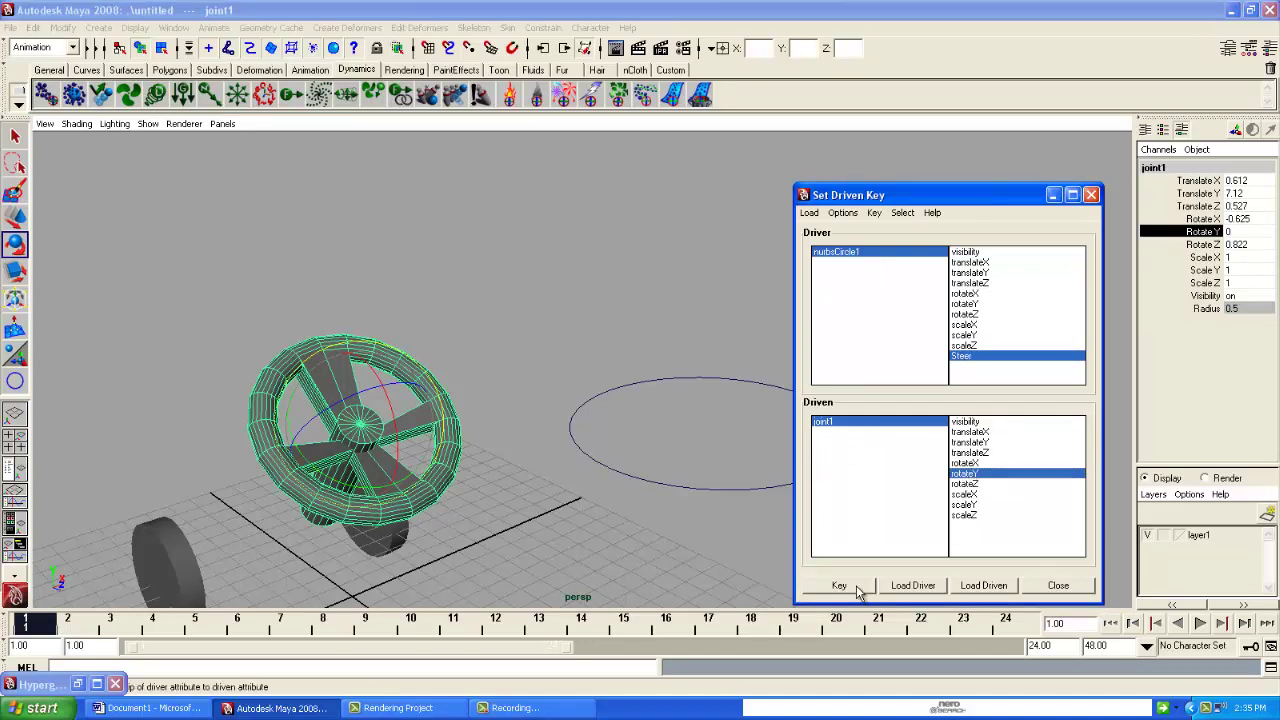
left_click(832, 252)
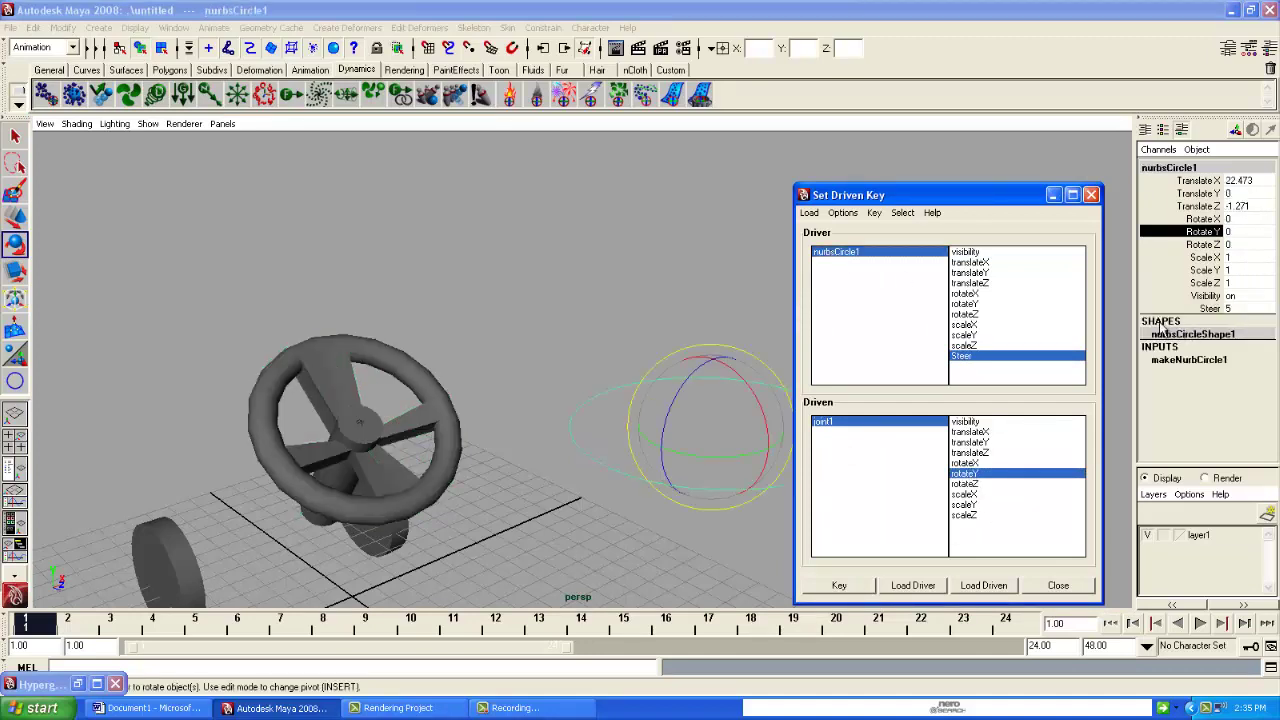
- Key Steer 5 to Rotate Y 0, then set the circle's Steer to 0
left_click(841, 585)
double_click(1237, 308)
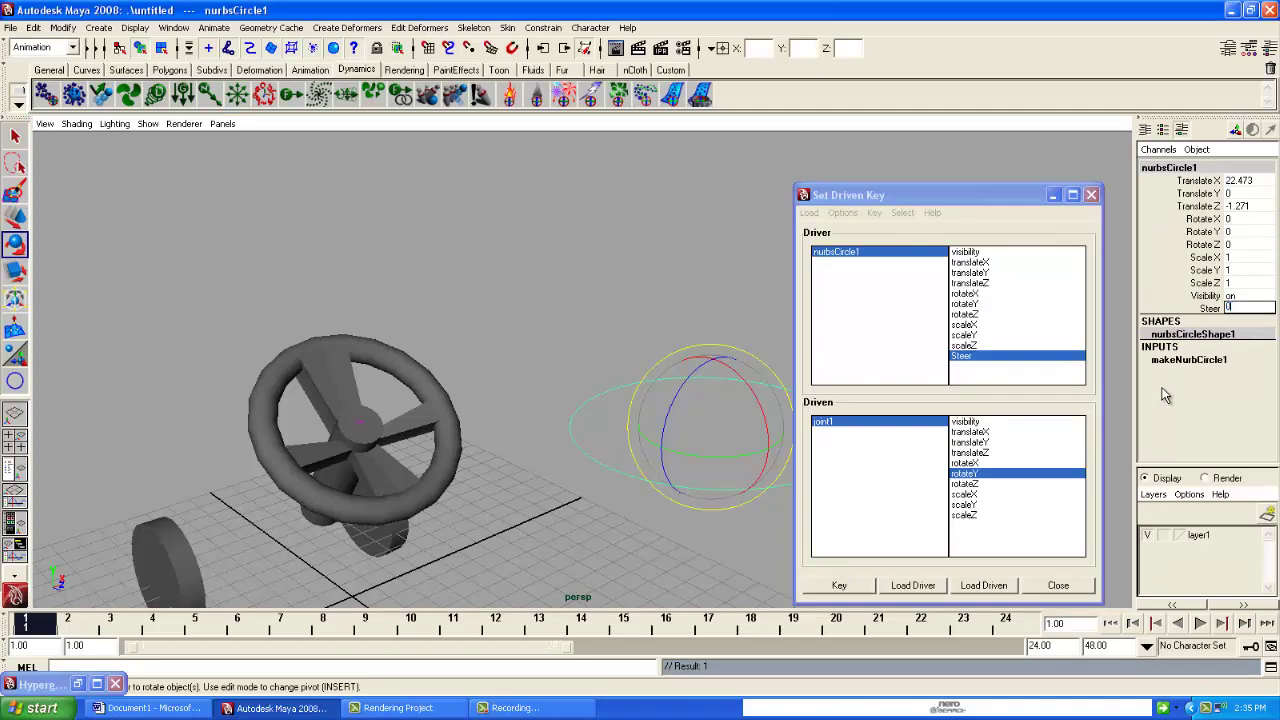
type("0")
key("Return")
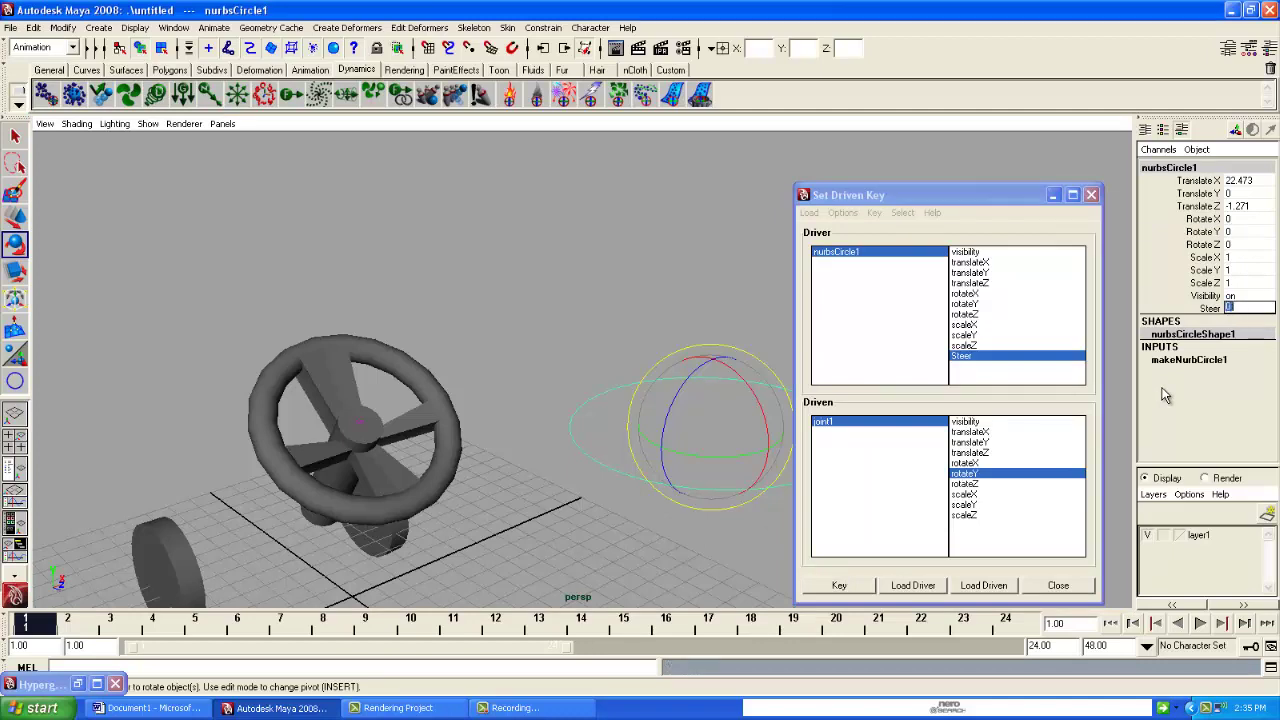
- Turn joint1 to Rotate Y 37.8 and key it for Steer 0
left_click(826, 421)
left_click(1203, 232)
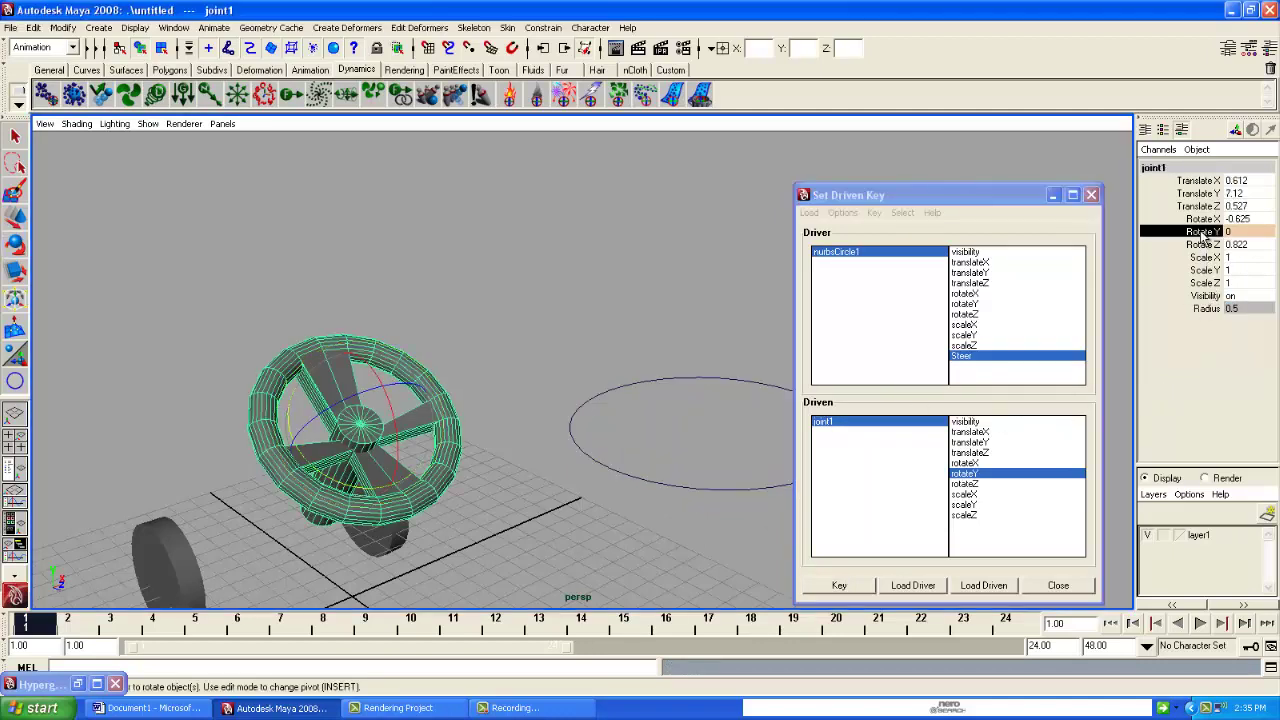
middle_click_drag(414, 271, 357, 286)
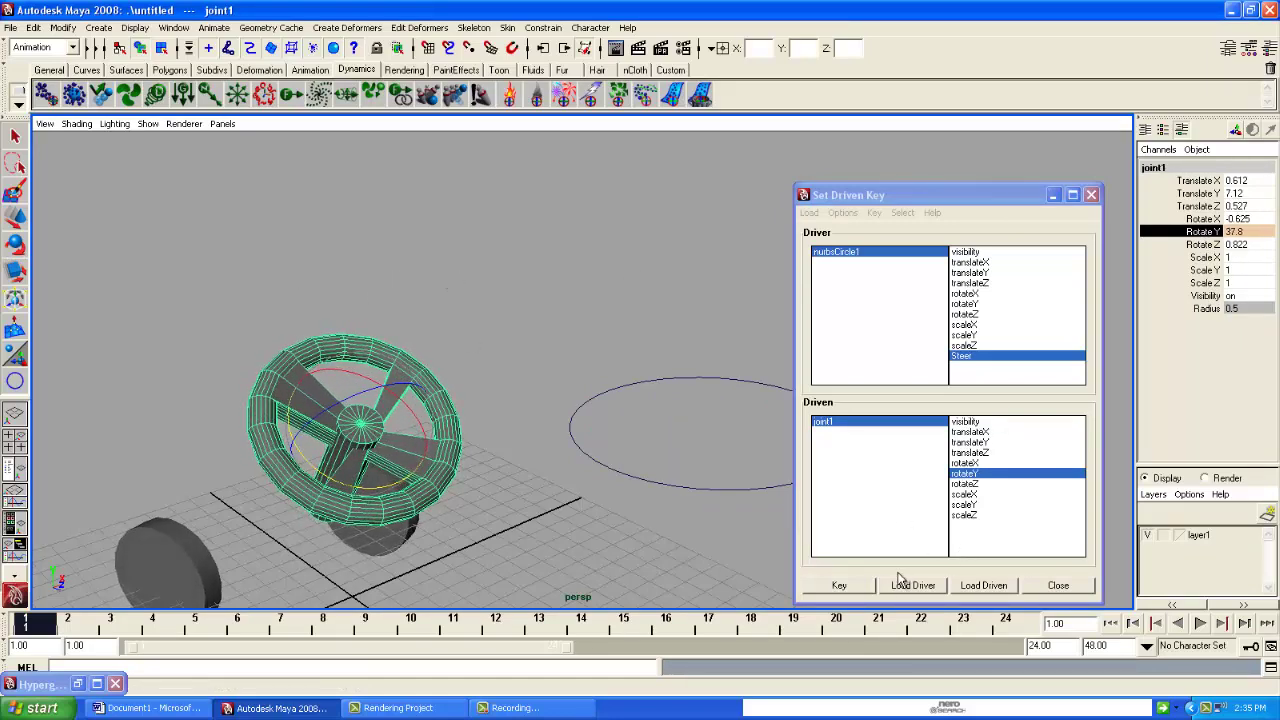
left_click(848, 584)
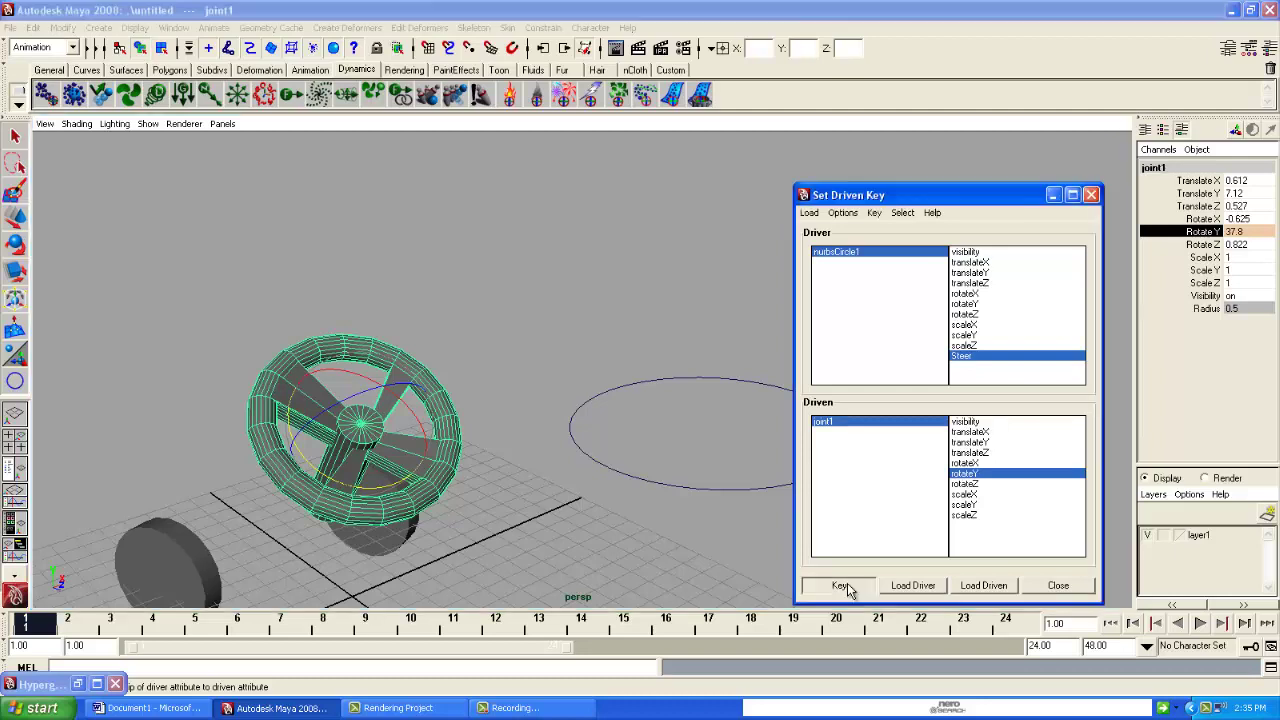
left_click(720, 490)
left_click(1209, 309)
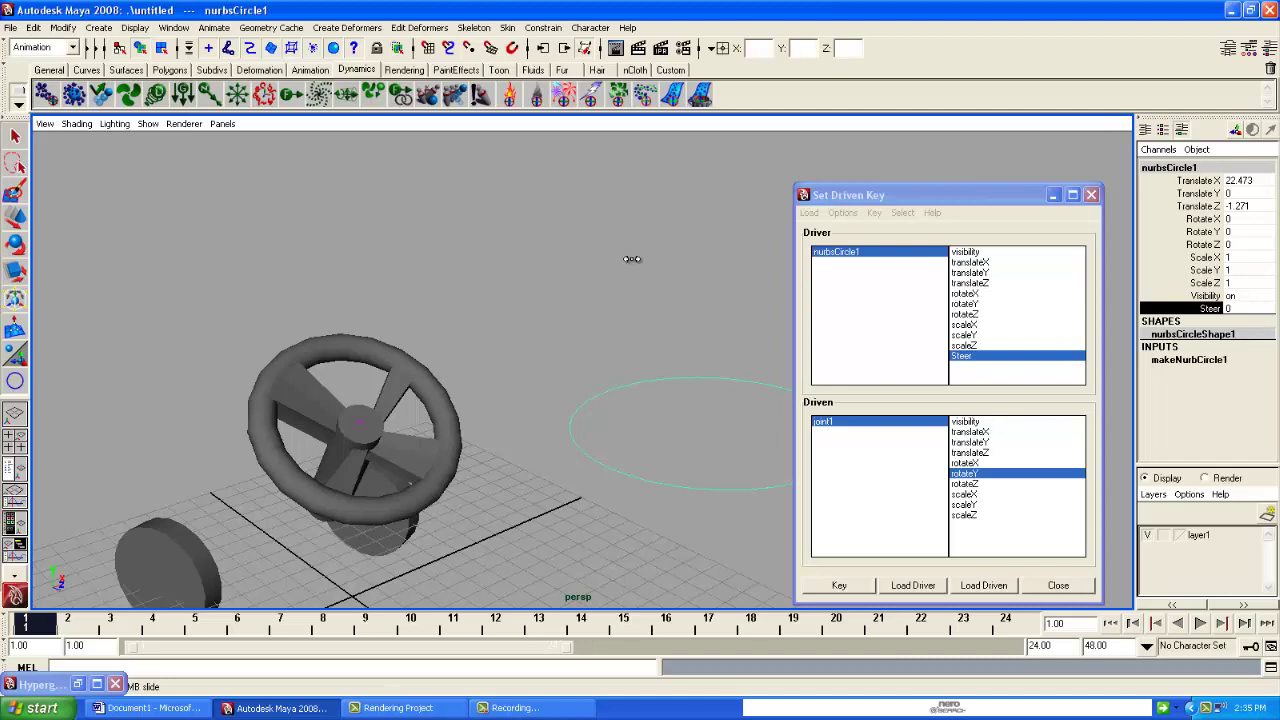
- Set nurbsCircle1's Steer to 10
middle_click_drag(632, 259, 701, 268)
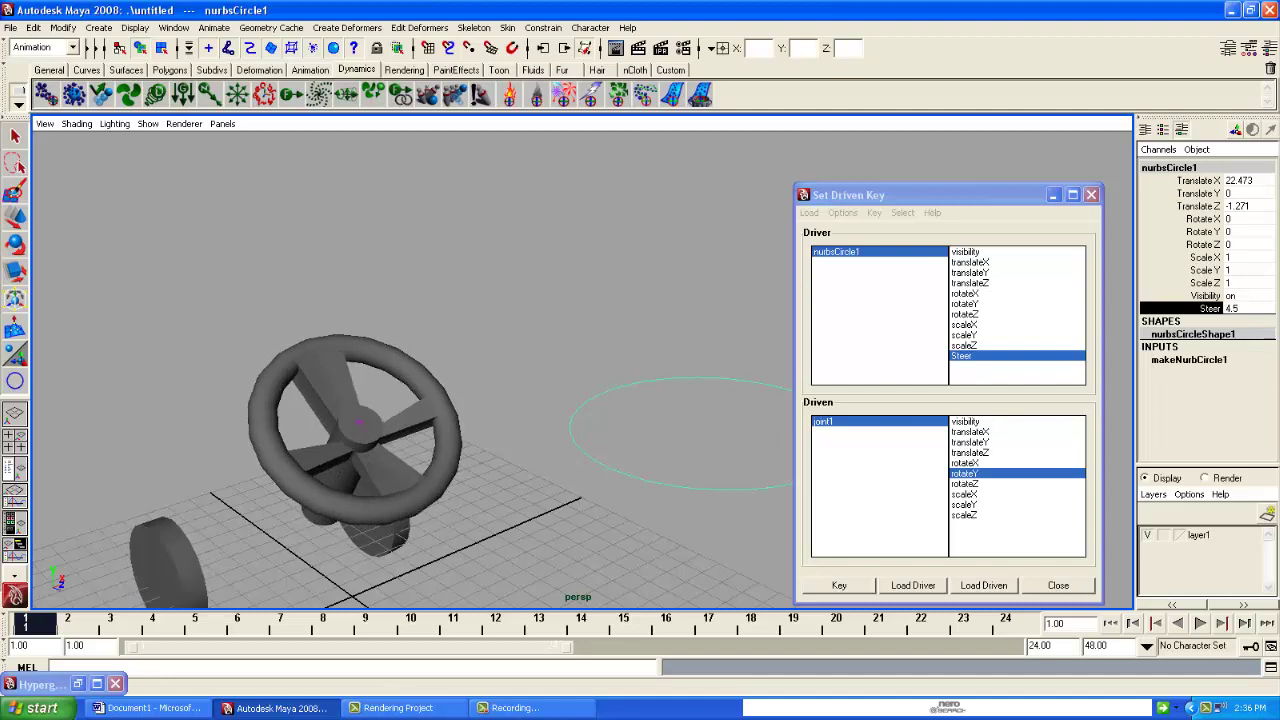
left_click(1245, 307)
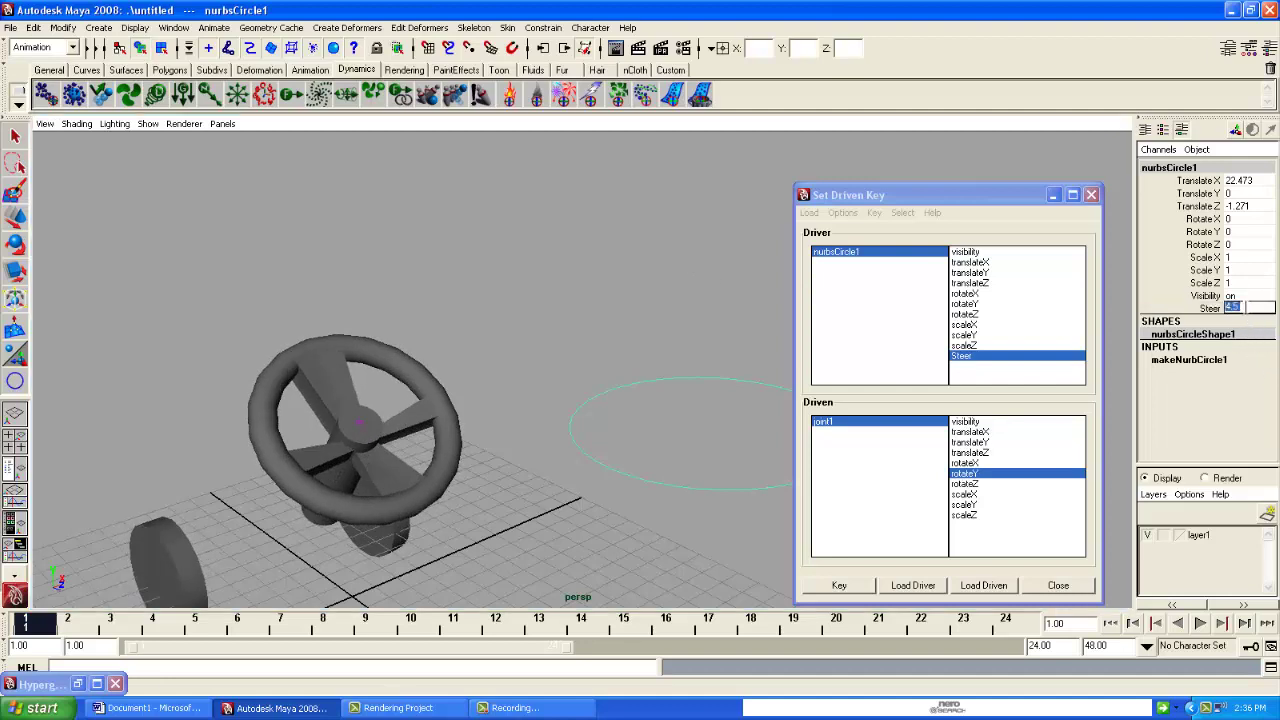
key("Return")
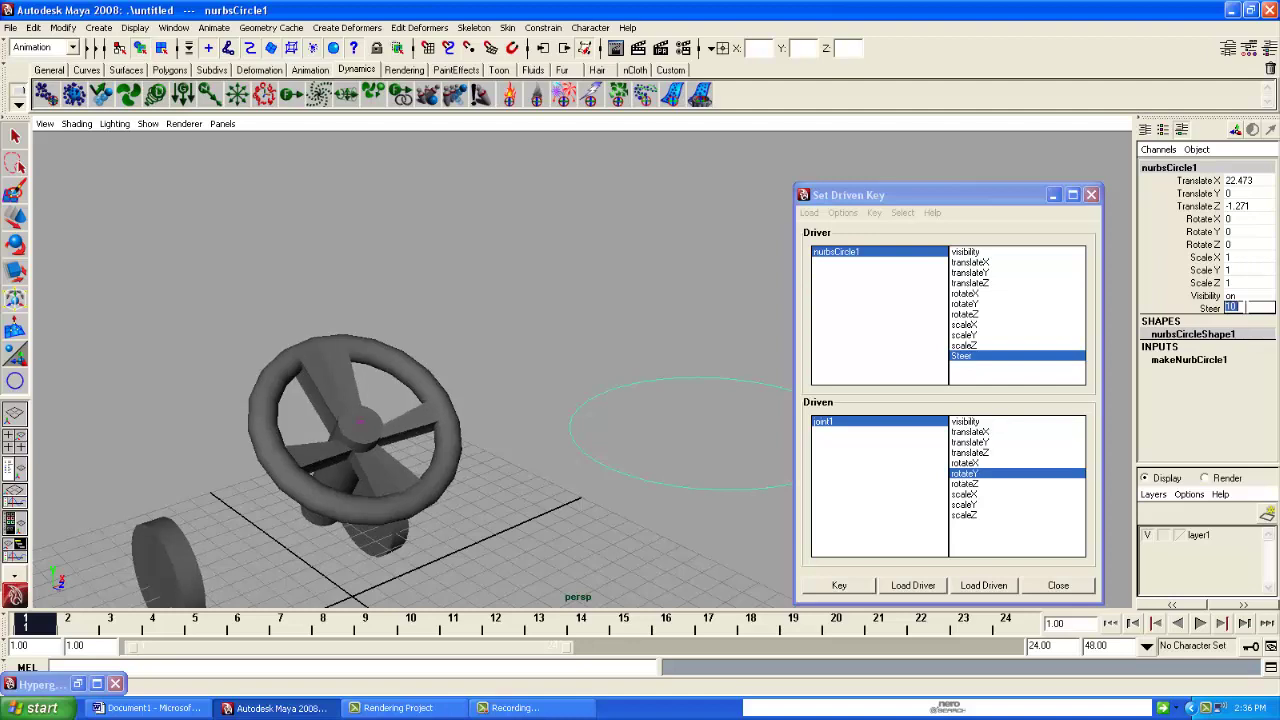
- Turn joint1 to Rotate Y -49.68, key it for Steer 10, and close the editor
left_click(837, 424)
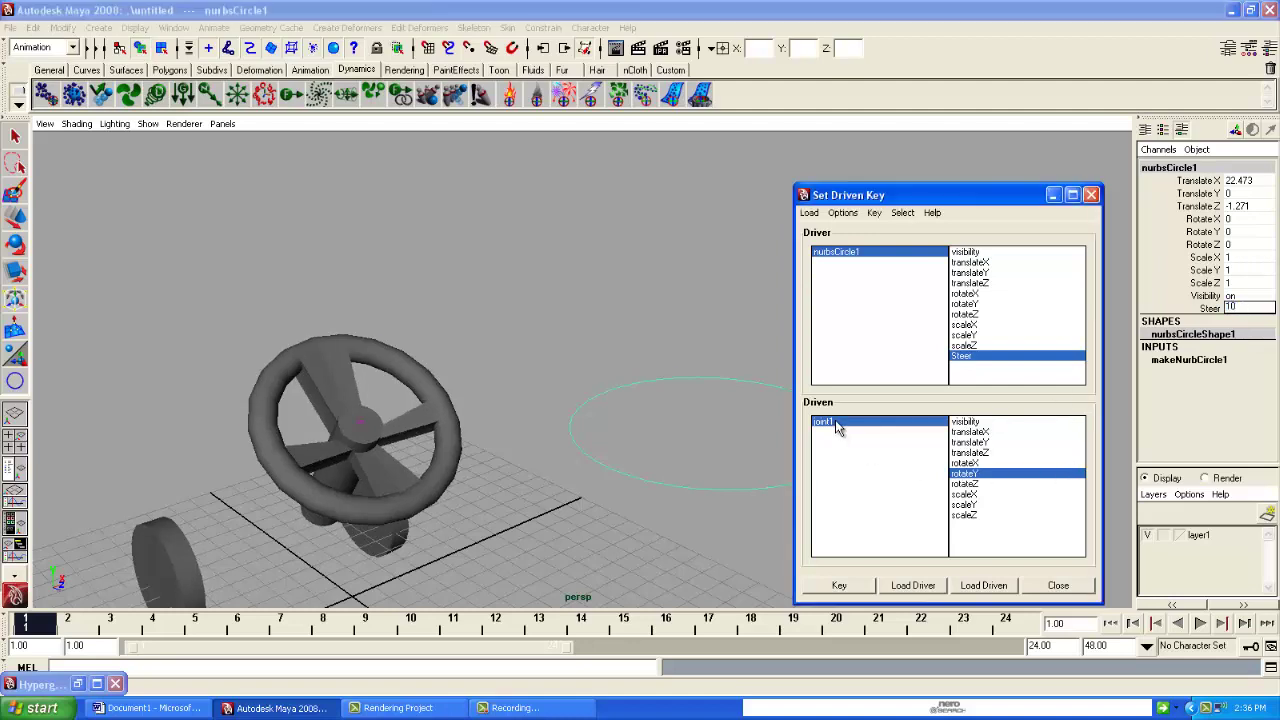
key("e")
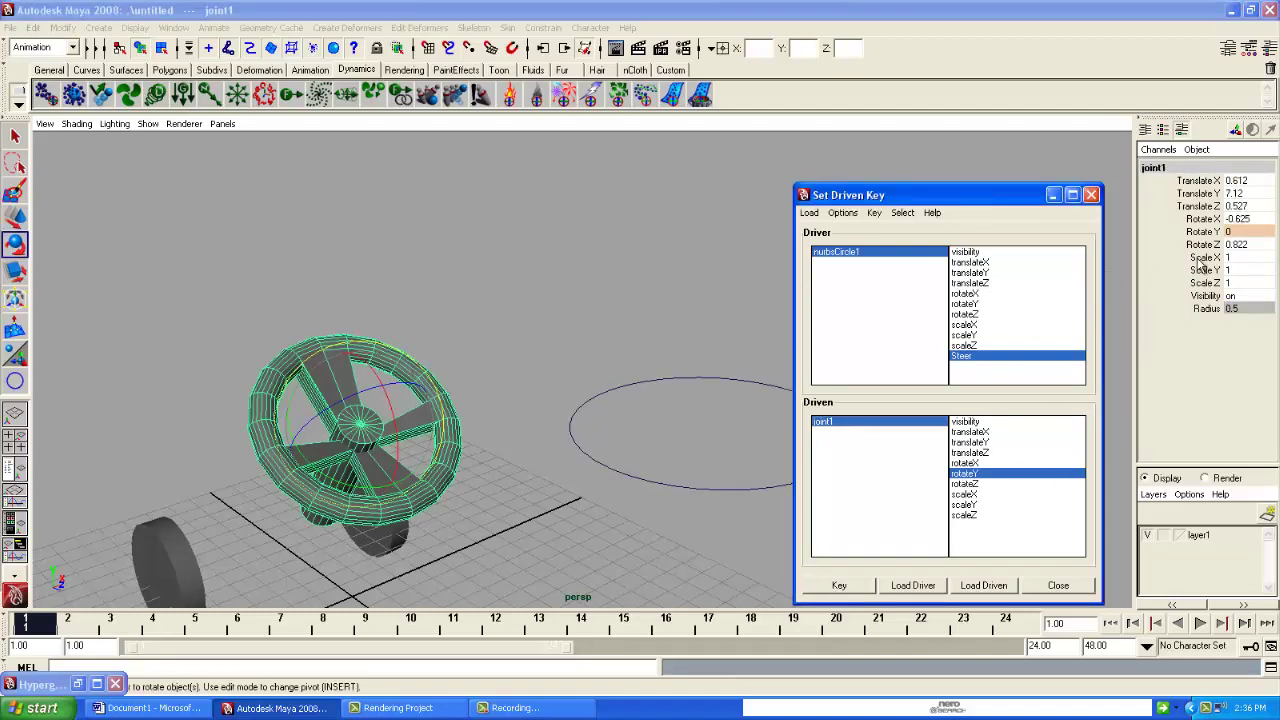
left_click(1200, 232)
middle_click_drag(651, 290, 661, 293)
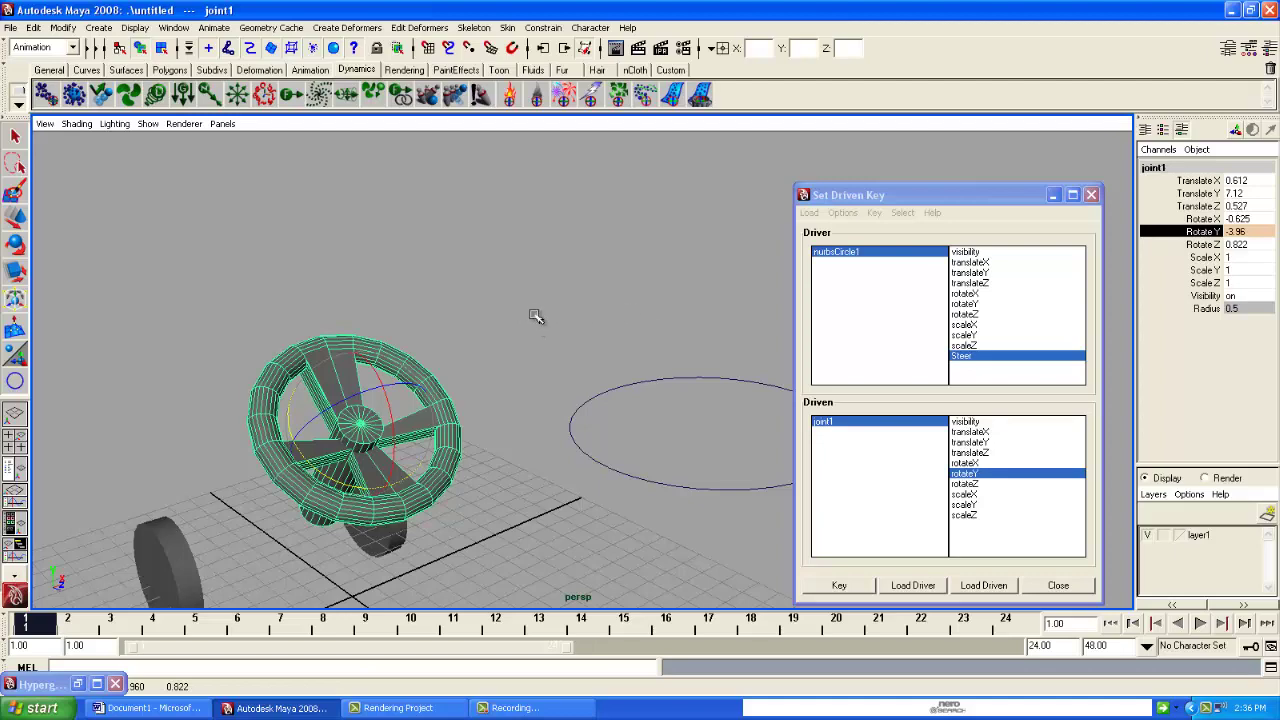
middle_click_drag(668, 320, 547, 307)
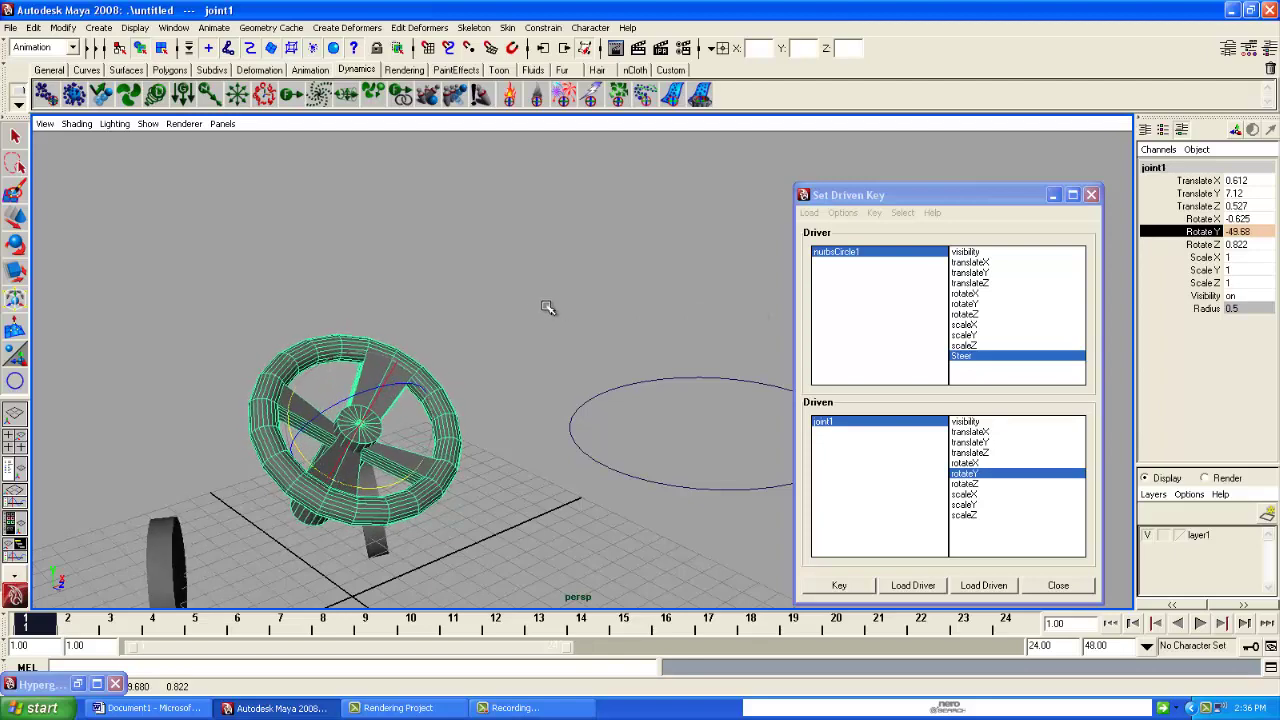
left_click(835, 254)
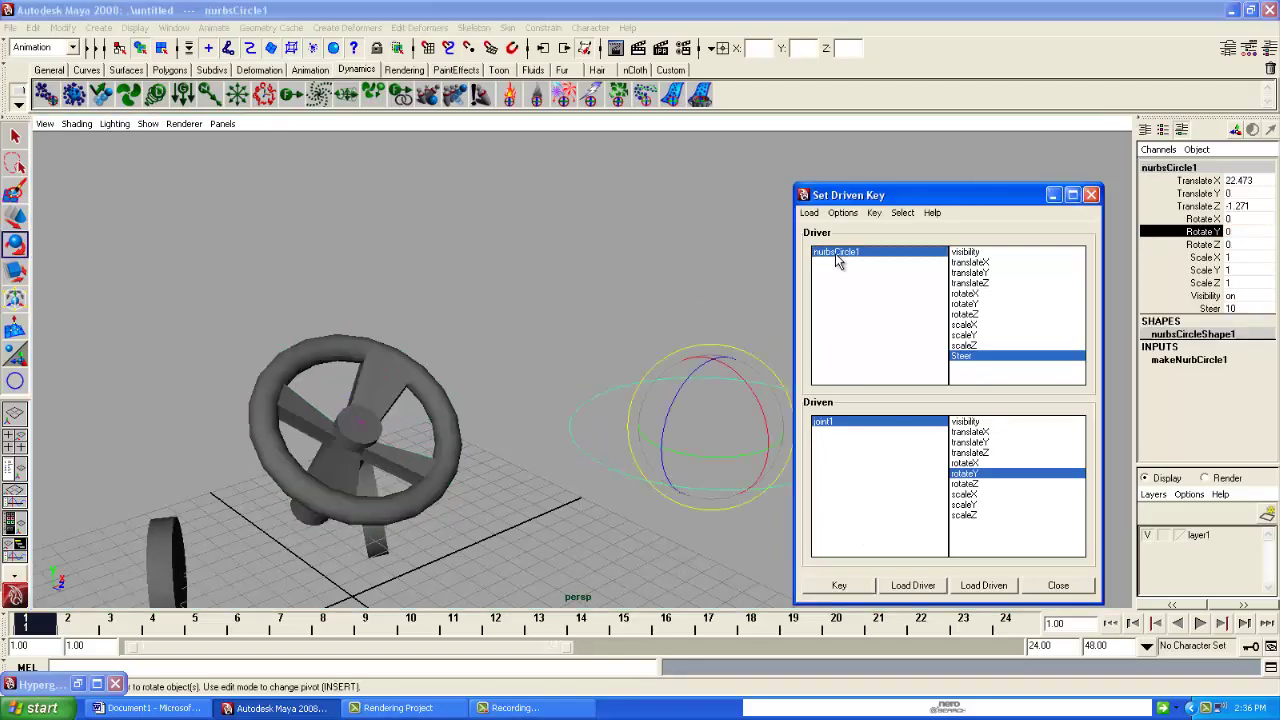
left_click(843, 587)
left_click(1056, 585)
left_click(791, 488)
- Slide nurbsCircle1's Steer from 10 to 0 to confirm the wheel turns
left_click(791, 488)
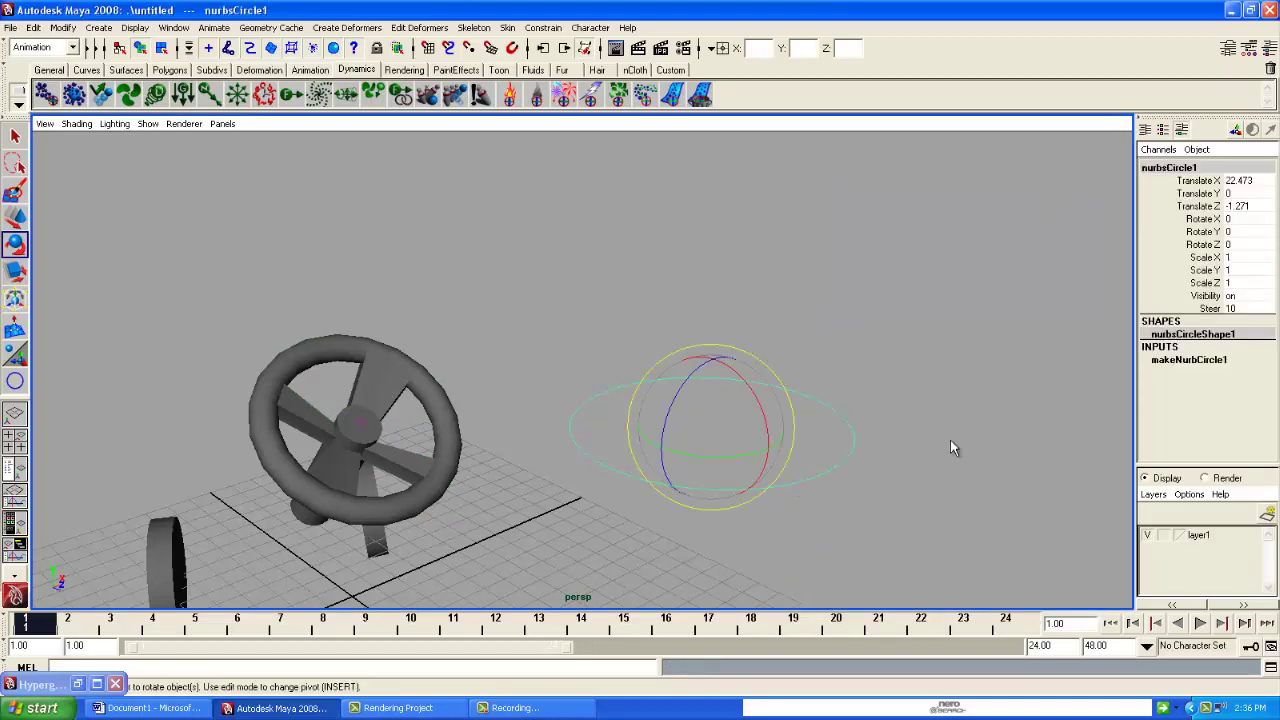
left_click(1210, 308)
middle_click_drag(869, 371, 829, 401)
left_click(886, 349)
key("e")
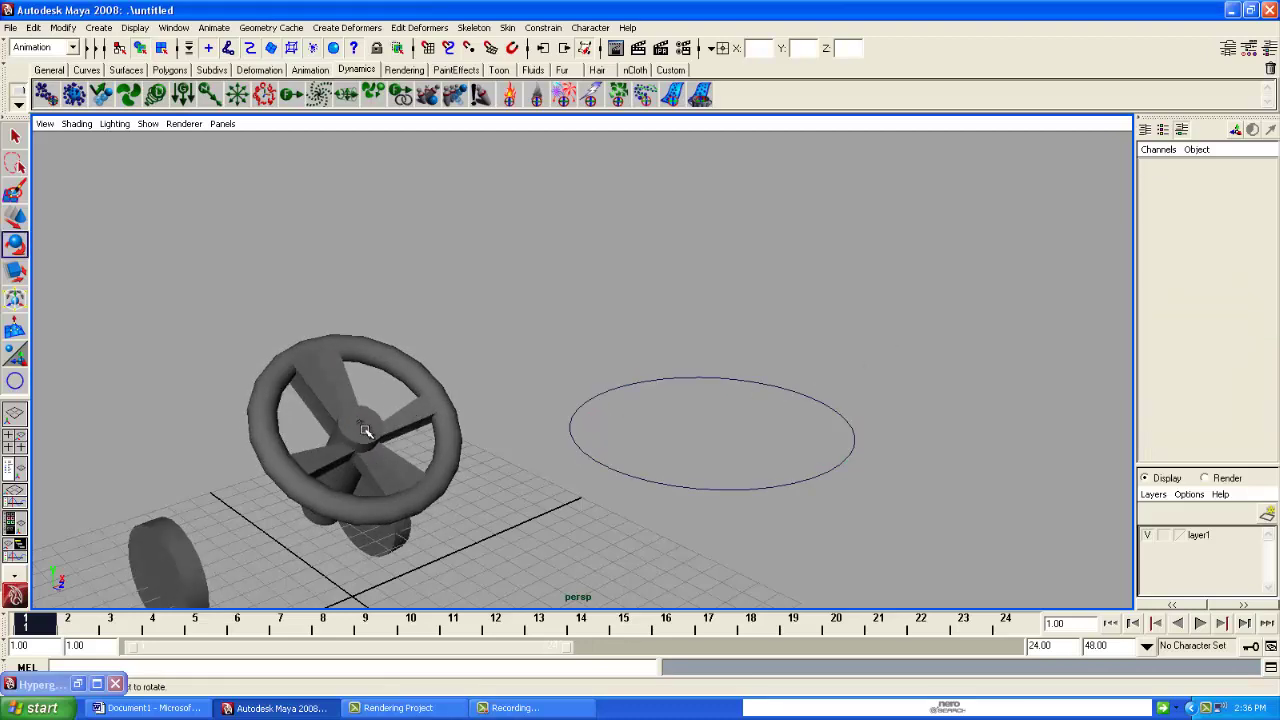
left_click(363, 423)
left_click(466, 571)
left_click_drag(466, 571, 337, 463, "alt")
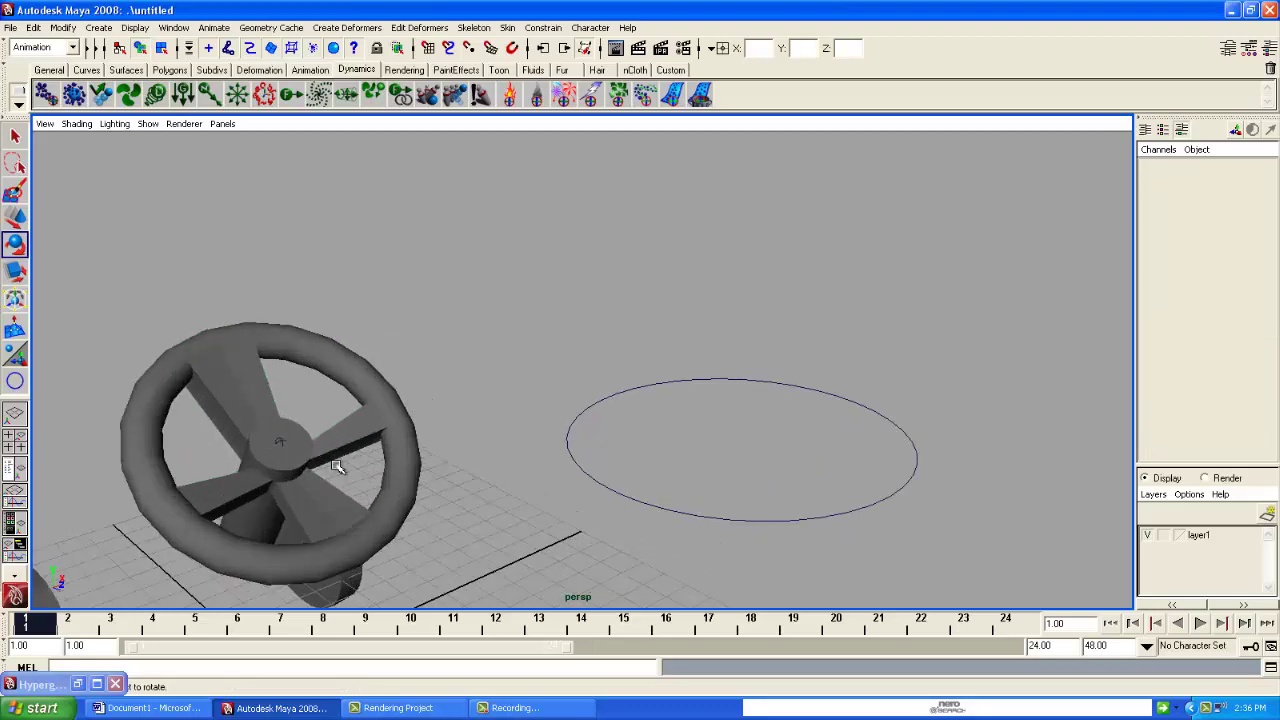
- Reselect the circle and drag Steer again to watch the steering wheel respond
left_click(283, 444)
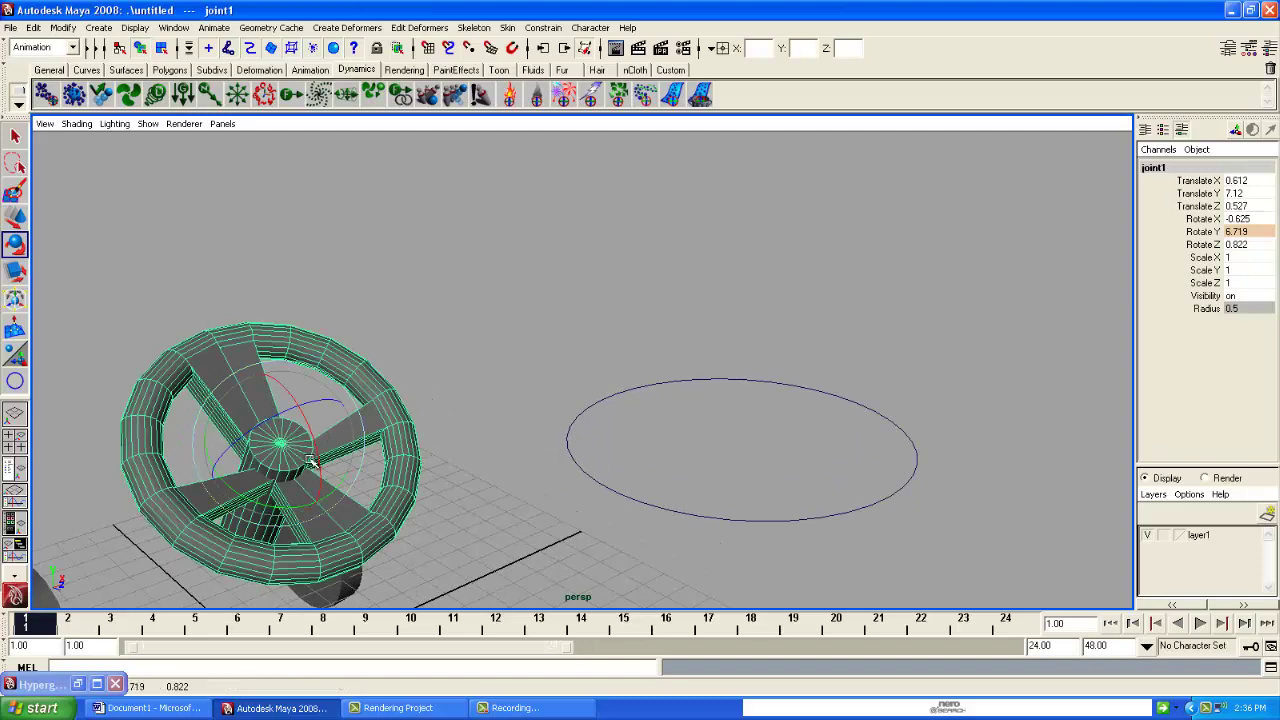
right_click_drag(283, 444, 410, 528, "alt")
left_click(509, 544)
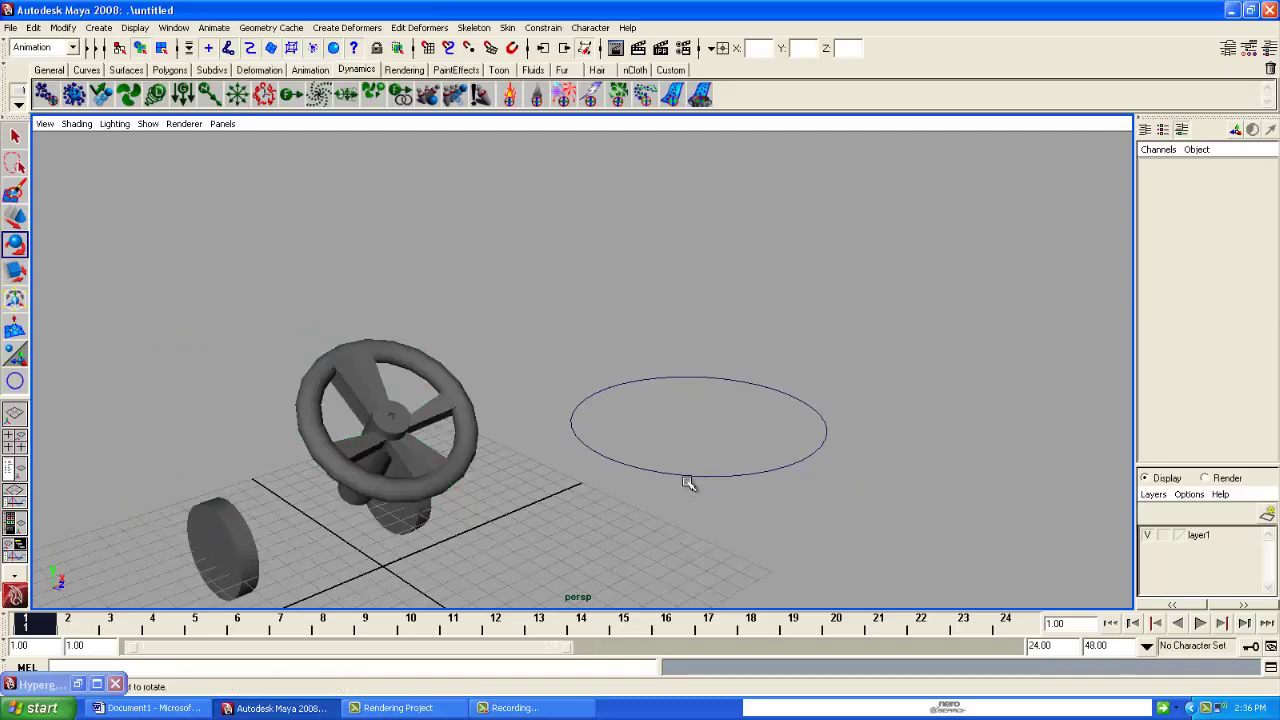
left_click(698, 476)
right_click_drag(724, 472, 433, 473, "alt")
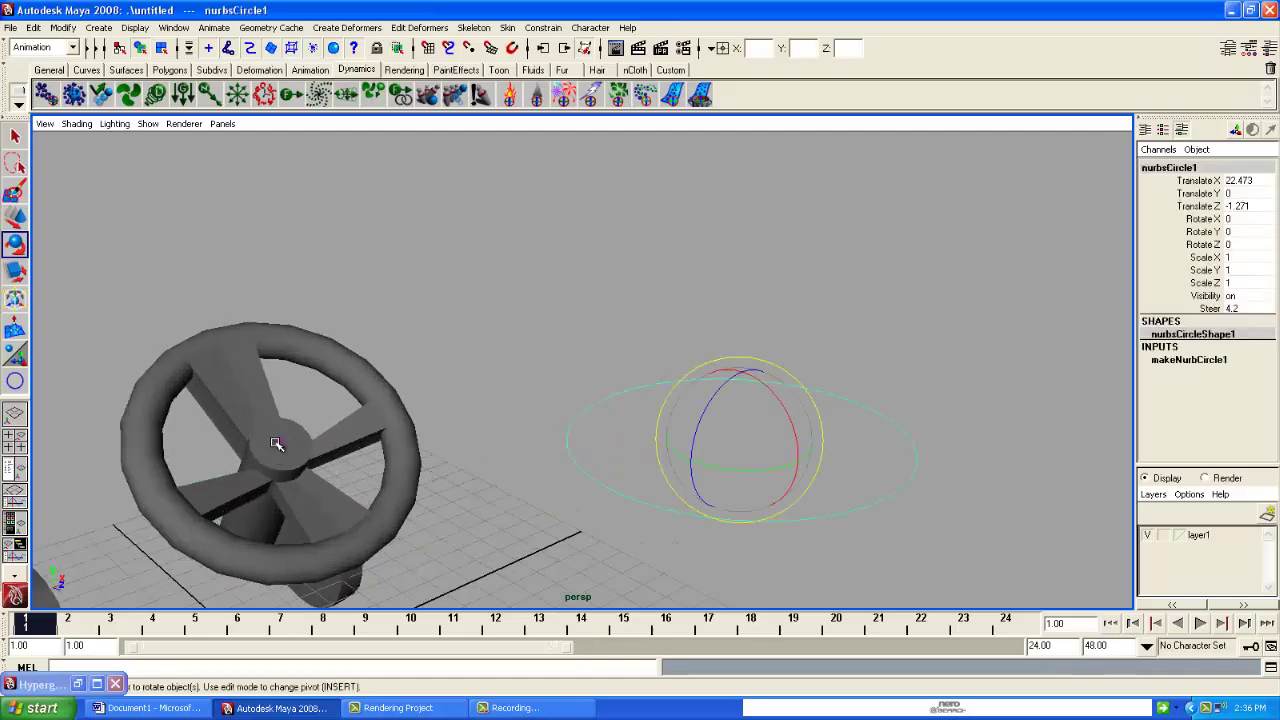
right_click_drag(280, 440, 426, 546, "alt")
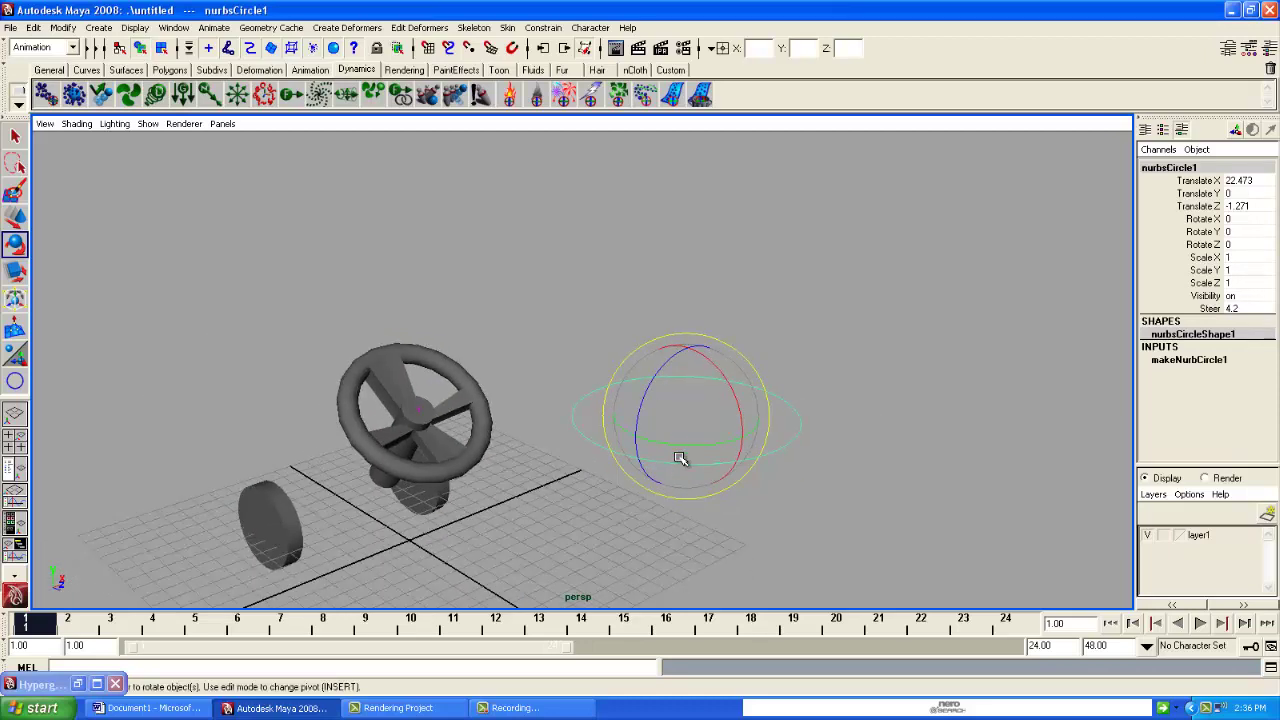
left_click(1208, 309)
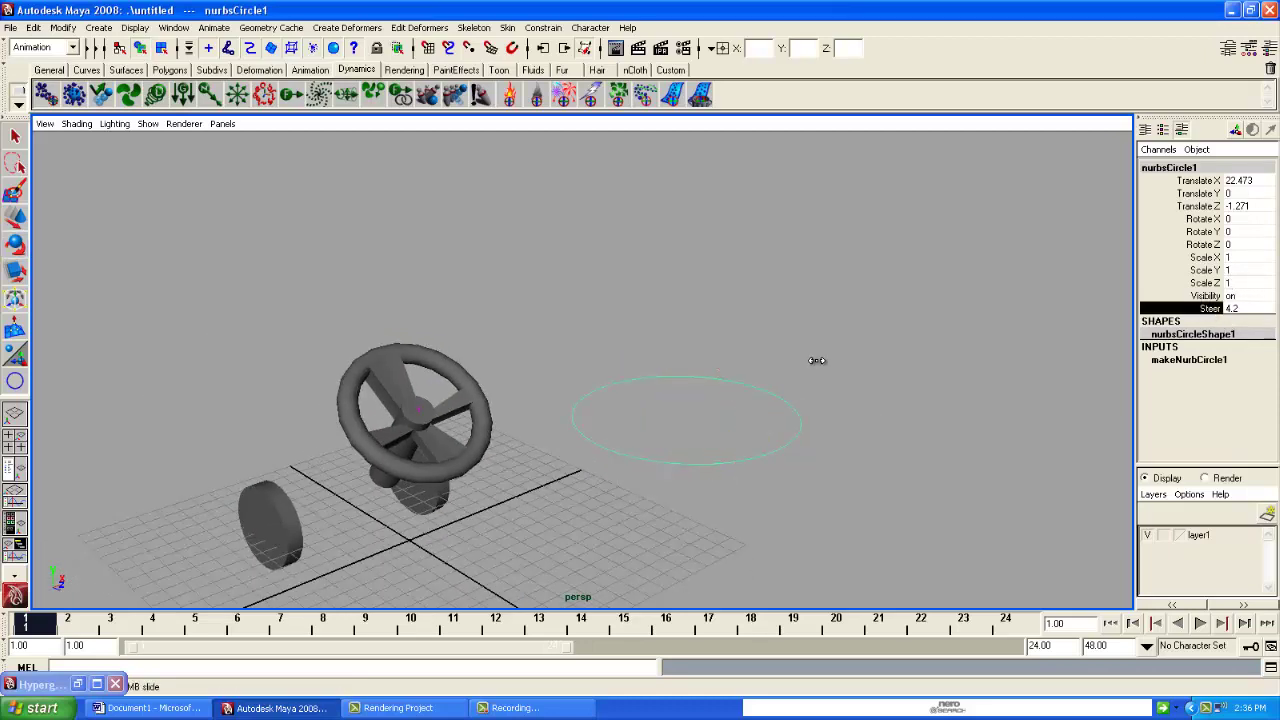
middle_click_drag(814, 360, 720, 380)
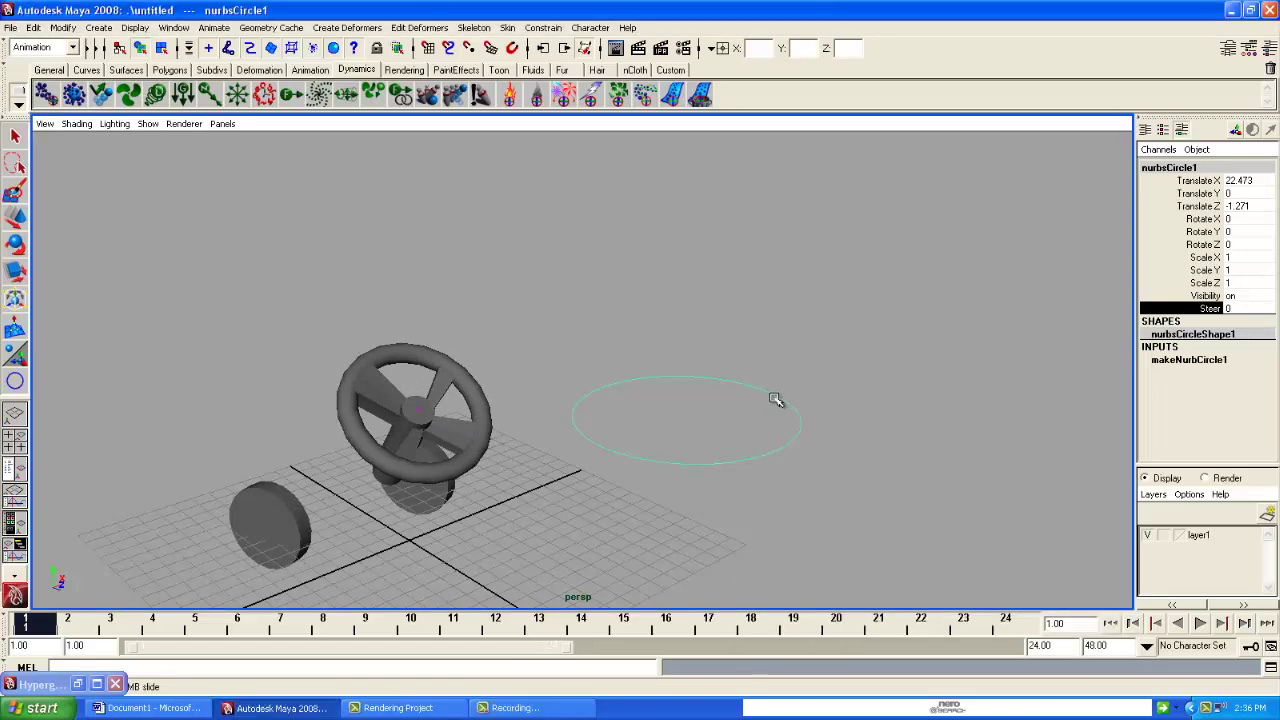
left_click_drag(717, 391, 769, 497, "alt")
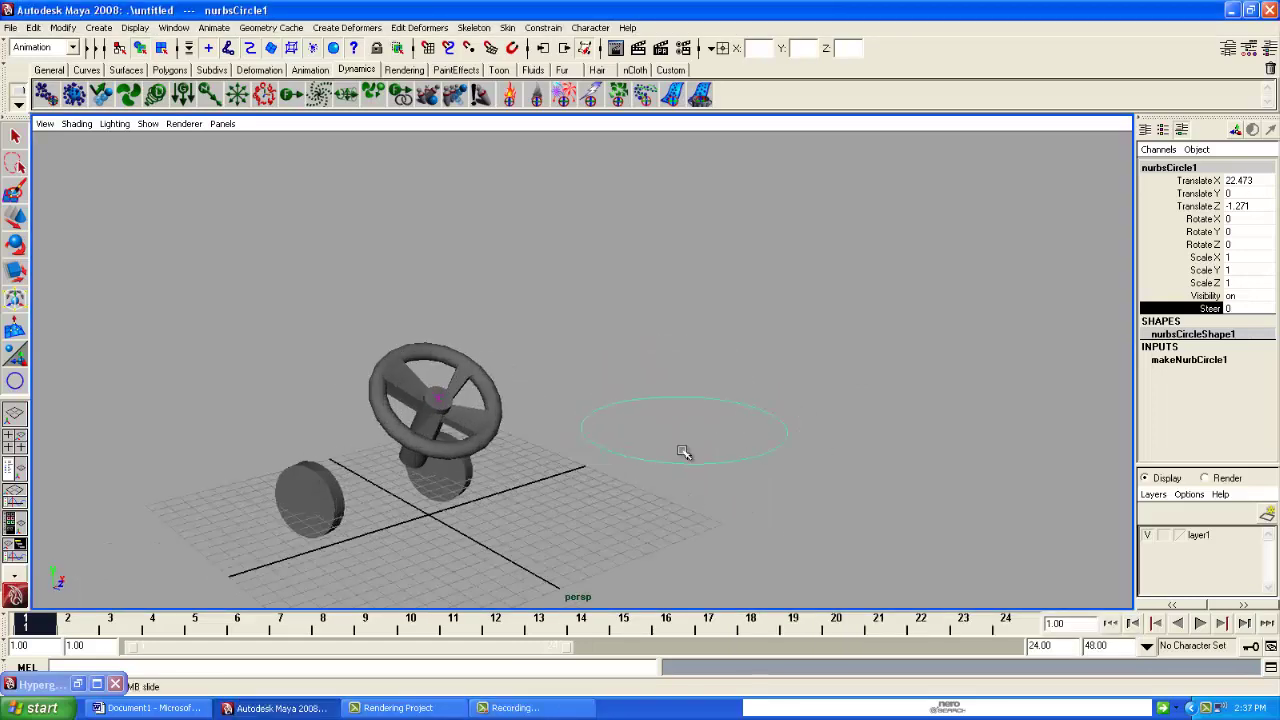
- Draw nurbsSphere1 on the grid in front of the wheel, then reselect the circle
left_click(98, 27)
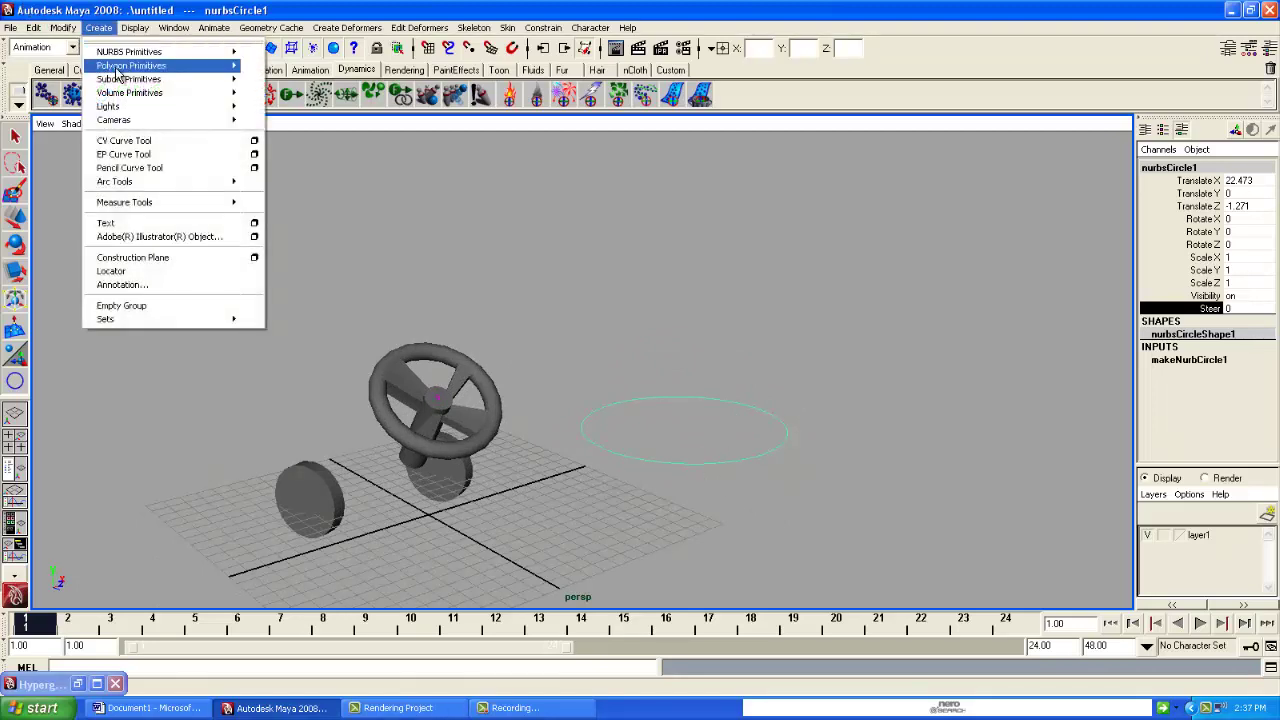
mouse_move(117, 68)
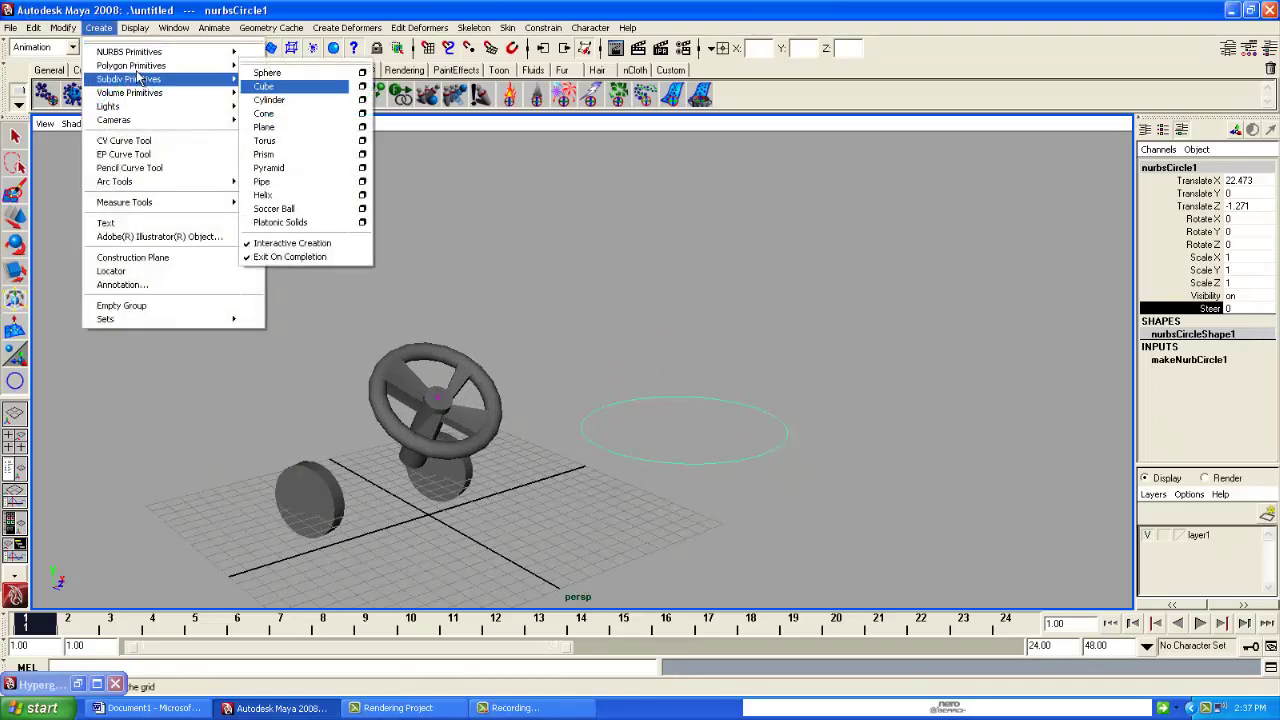
left_click(268, 60)
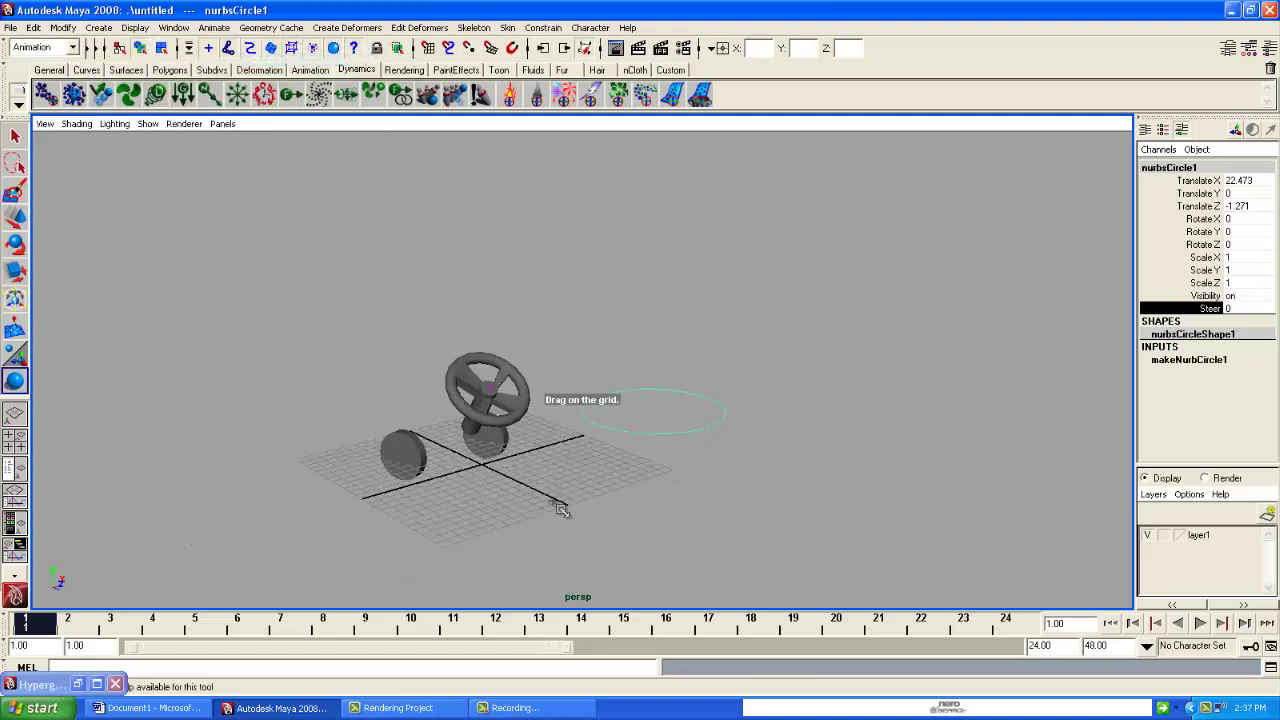
left_click_drag(550, 430, 714, 386)
key("e")
left_click(714, 386)
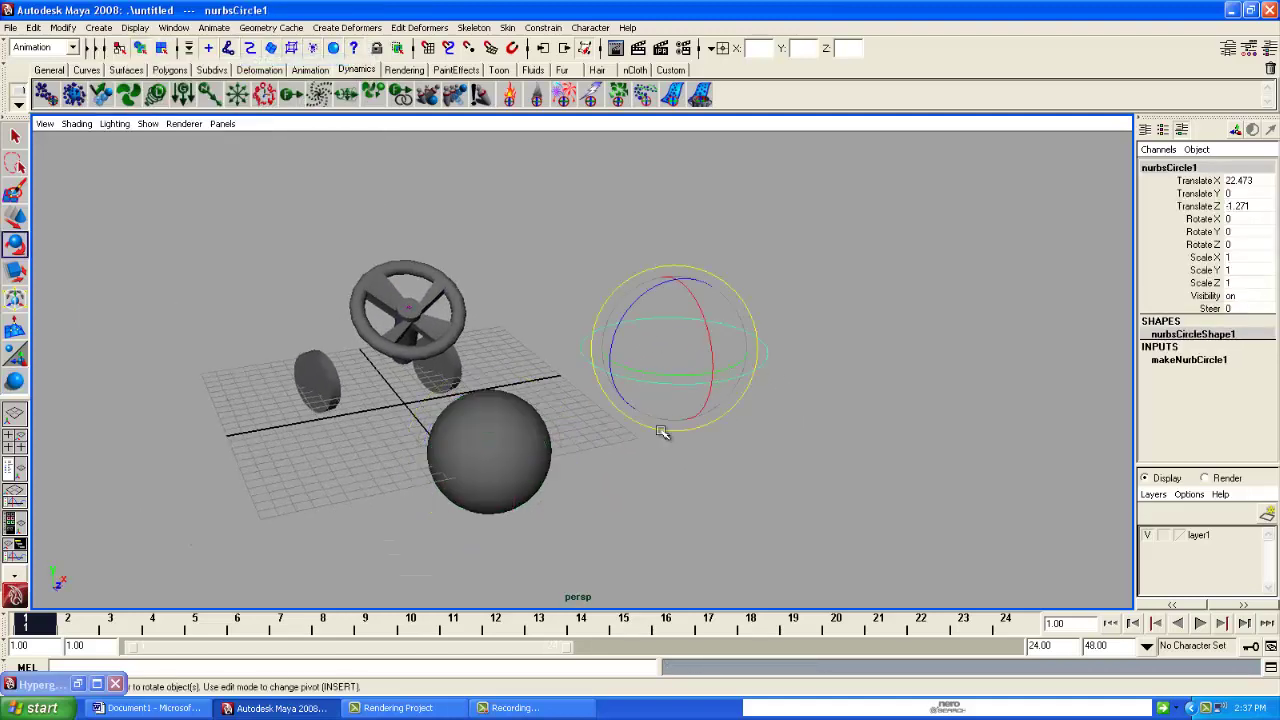
- Add a keyable float blink attribute (0 to 10, default 5) to nurbsCircle1
left_click(99, 27)
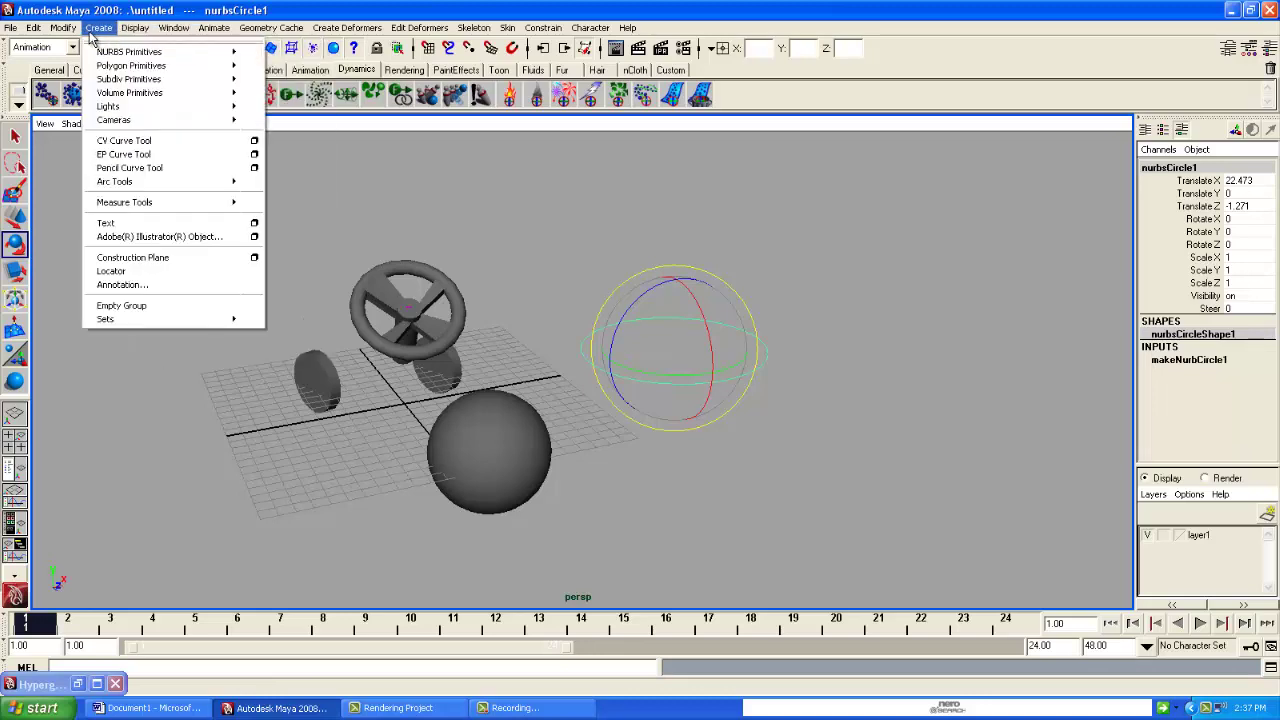
left_click(126, 232)
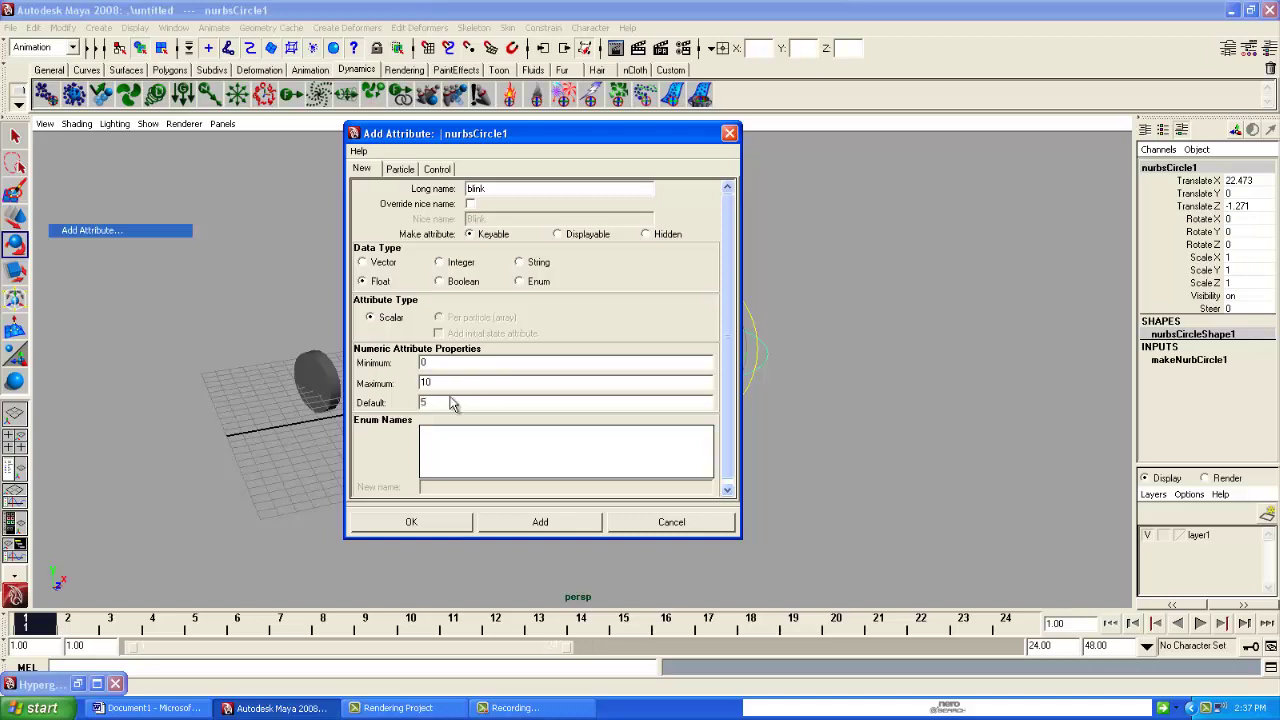
left_click(411, 521)
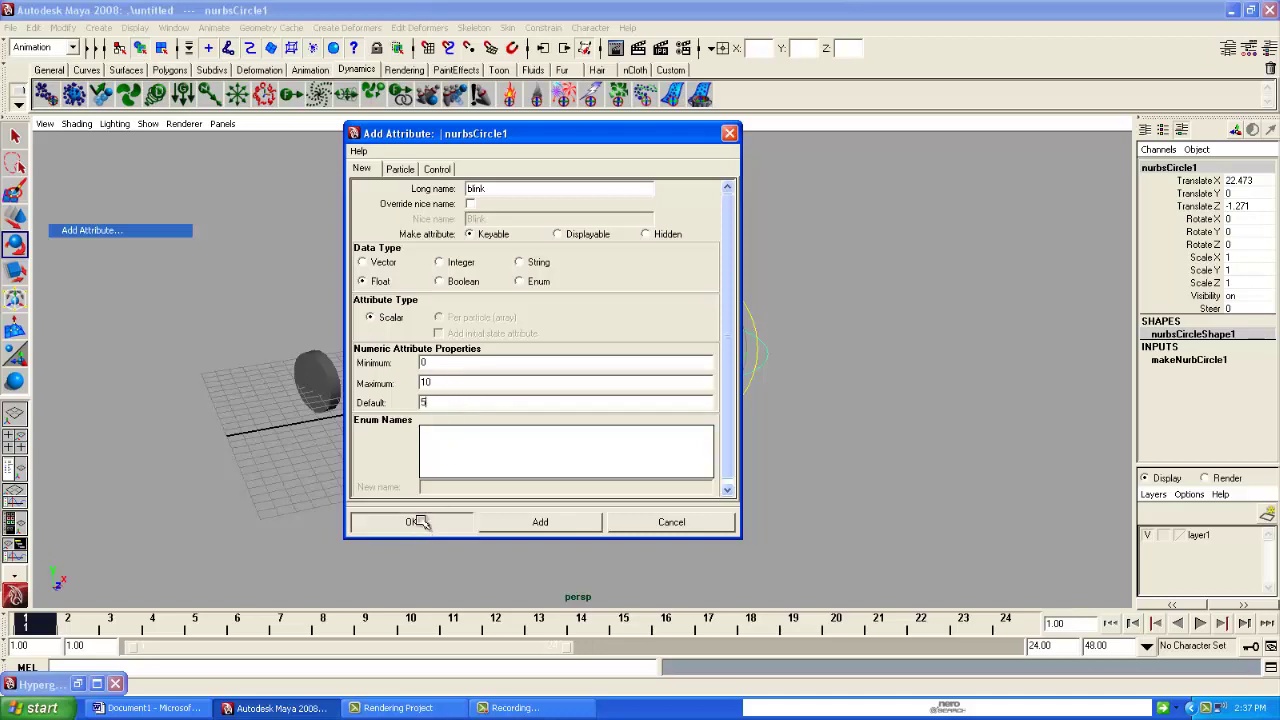
left_click(1210, 308)
mouse_move(737, 454)
middle_mouse_down()
mouse_move(815, 447)
mouse_move(751, 449)
mouse_move(726, 469)
middle_mouse_up()
- Rotate the sphere onto its side, to roughly X 81 and Y -84
scroll(720, 473, "up", 2)
left_click(492, 472)
key("e")
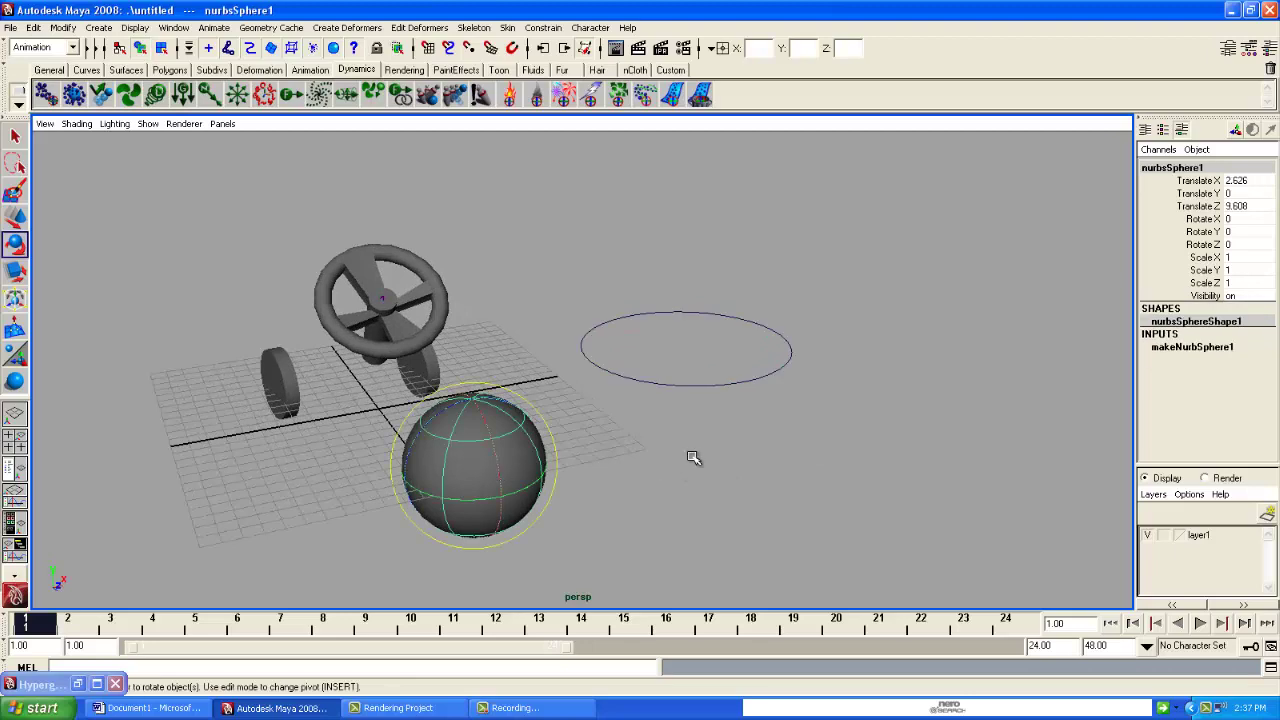
left_click_drag(496, 421, 412, 507)
left_click(598, 486)
left_click(518, 478)
- Test makeNurbSphere1's End Sweep by dragging it, leaving it at 360
scroll(520, 478, "up", 2)
left_click(1191, 350)
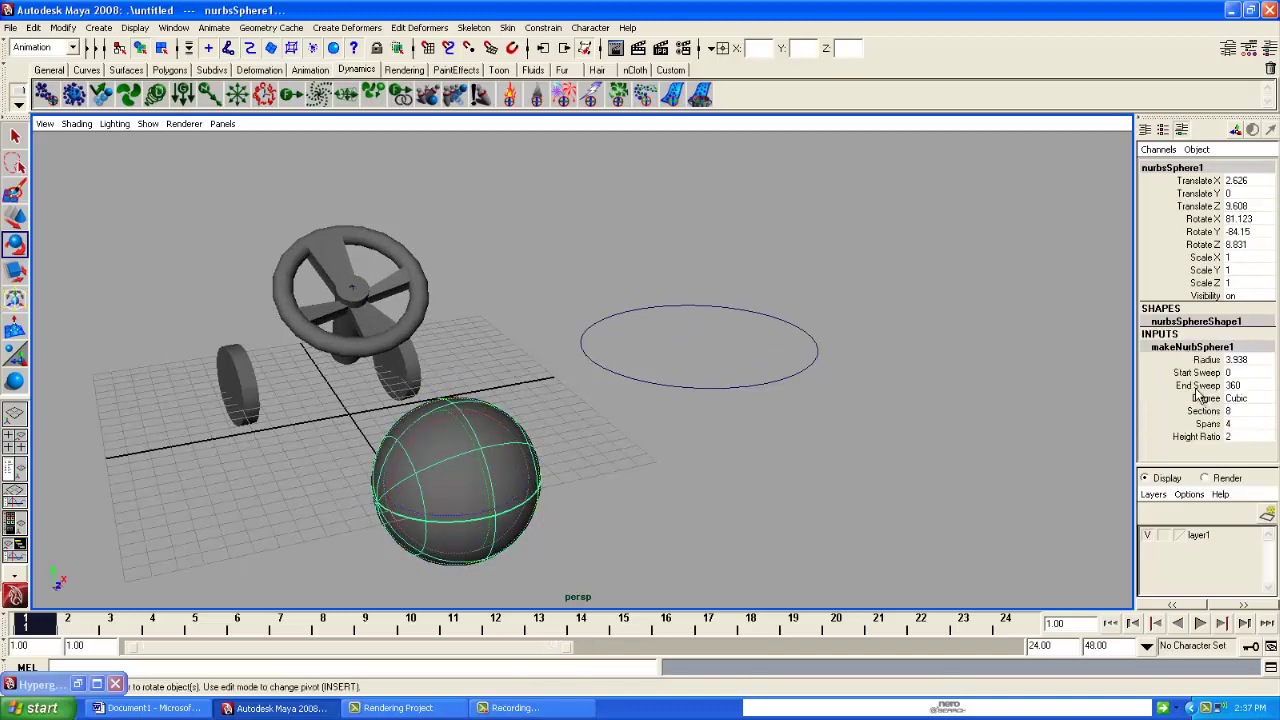
left_click(1198, 386)
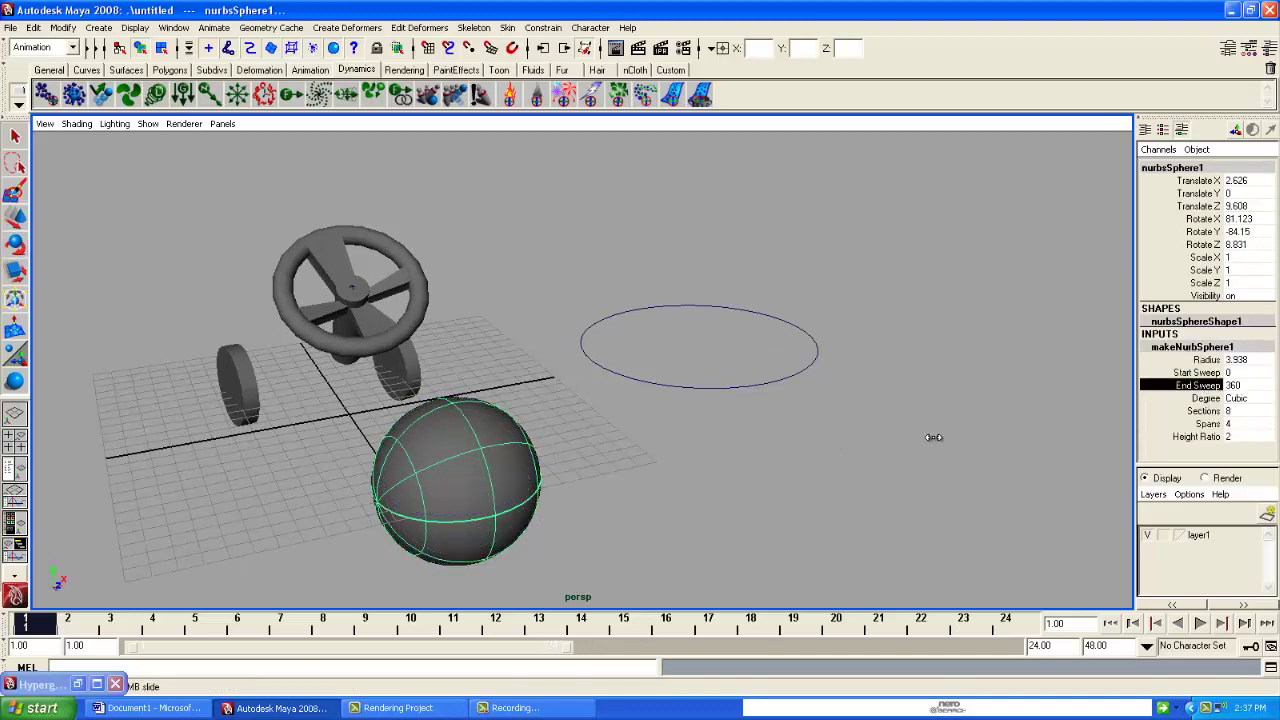
middle_click_drag(933, 437, 856, 440)
- Open the Set Driven Key editor and load nurbsCircle1 as the driver
left_click_drag(780, 346, 812, 376)
key("e")
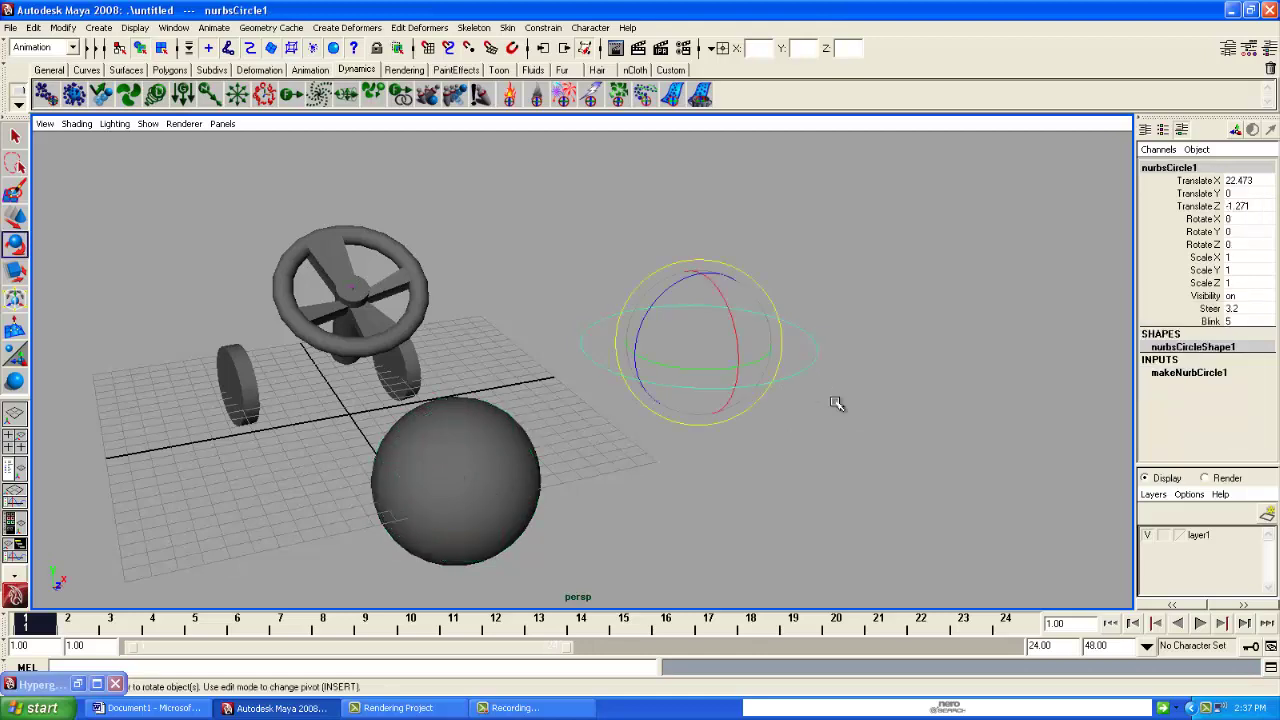
left_click(214, 27)
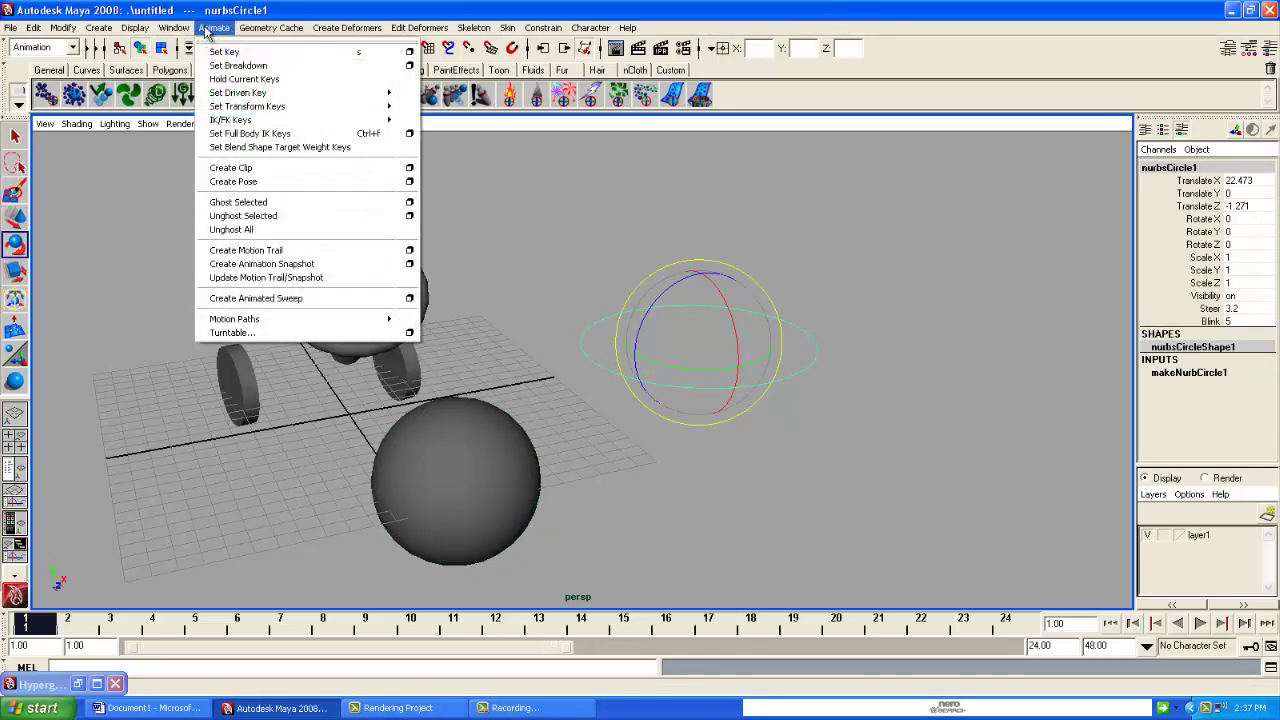
mouse_move(332, 92)
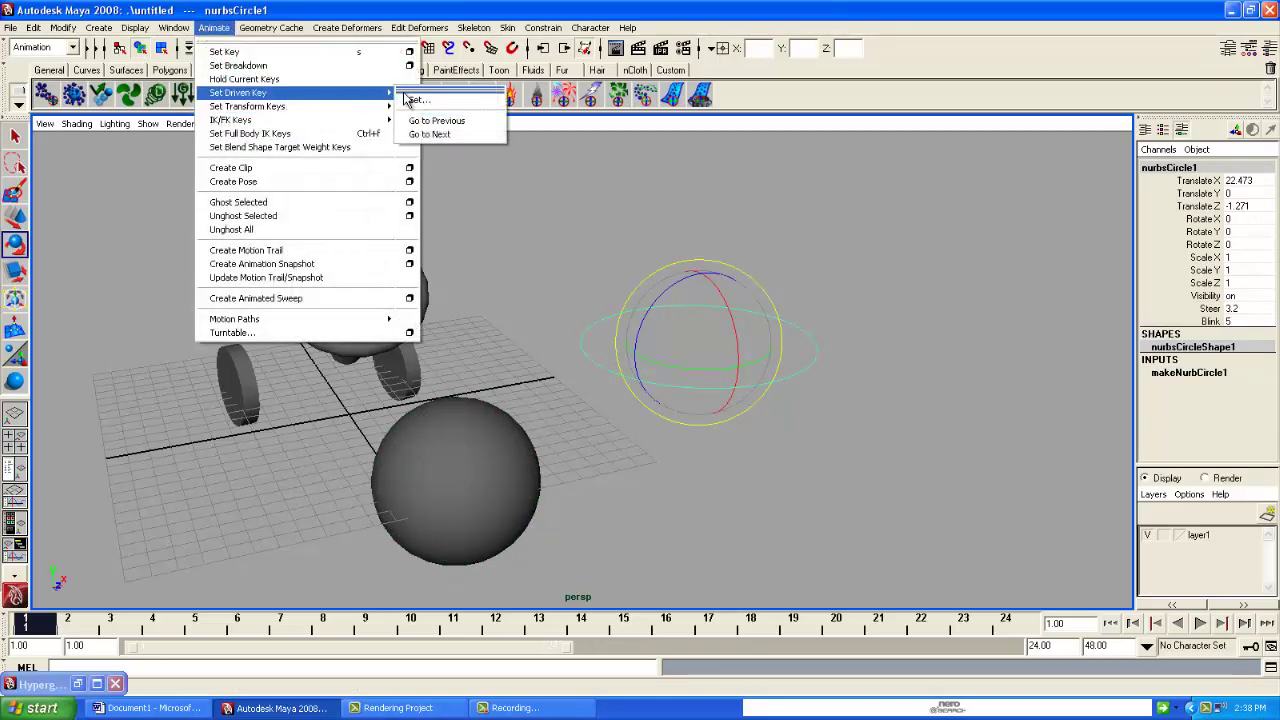
left_click(410, 100)
left_click(650, 398)
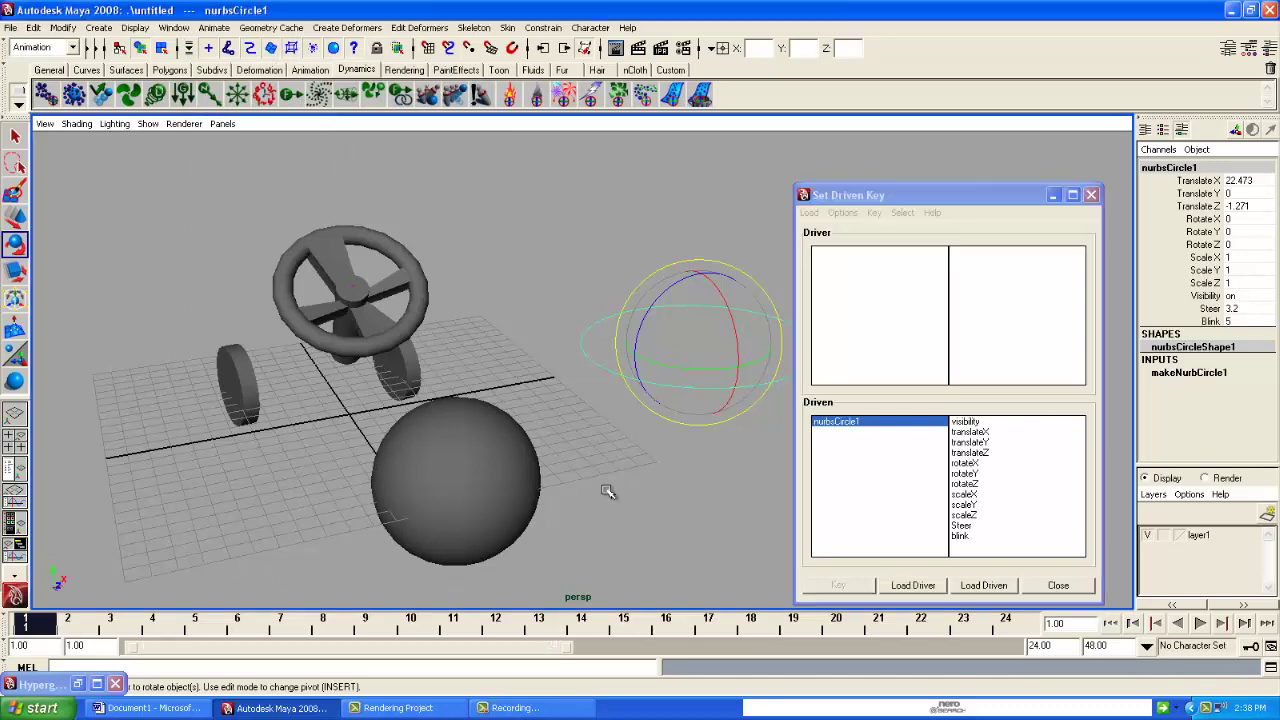
left_click(666, 390)
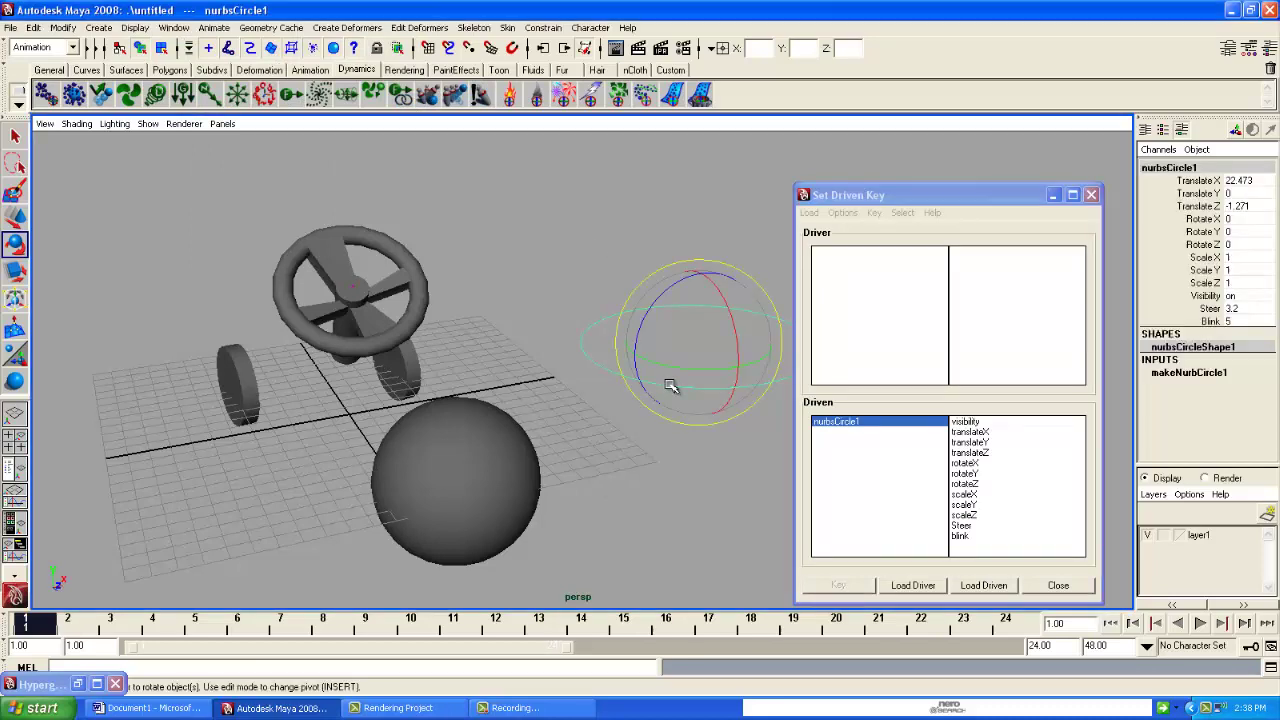
left_click(913, 586)
- Load nurbsSphere1 as driven and pick makeNurbSphere1's endSweep attribute
left_click(465, 462)
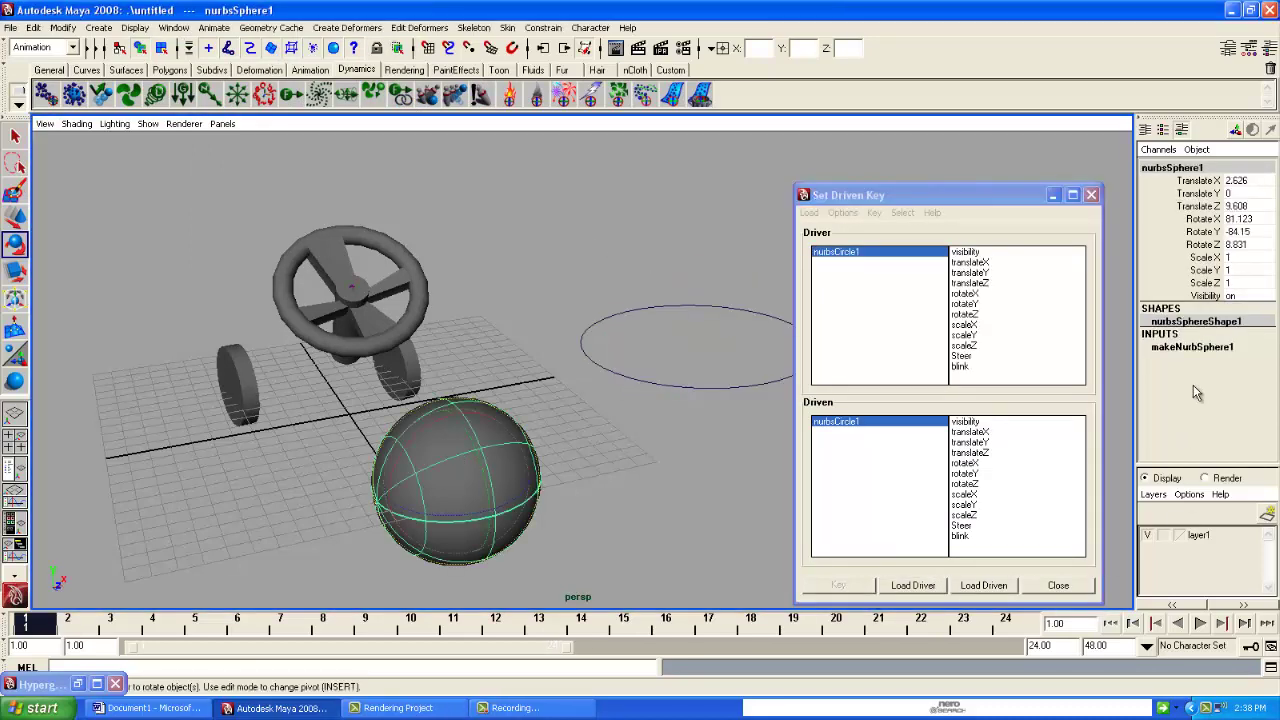
left_click(1188, 348)
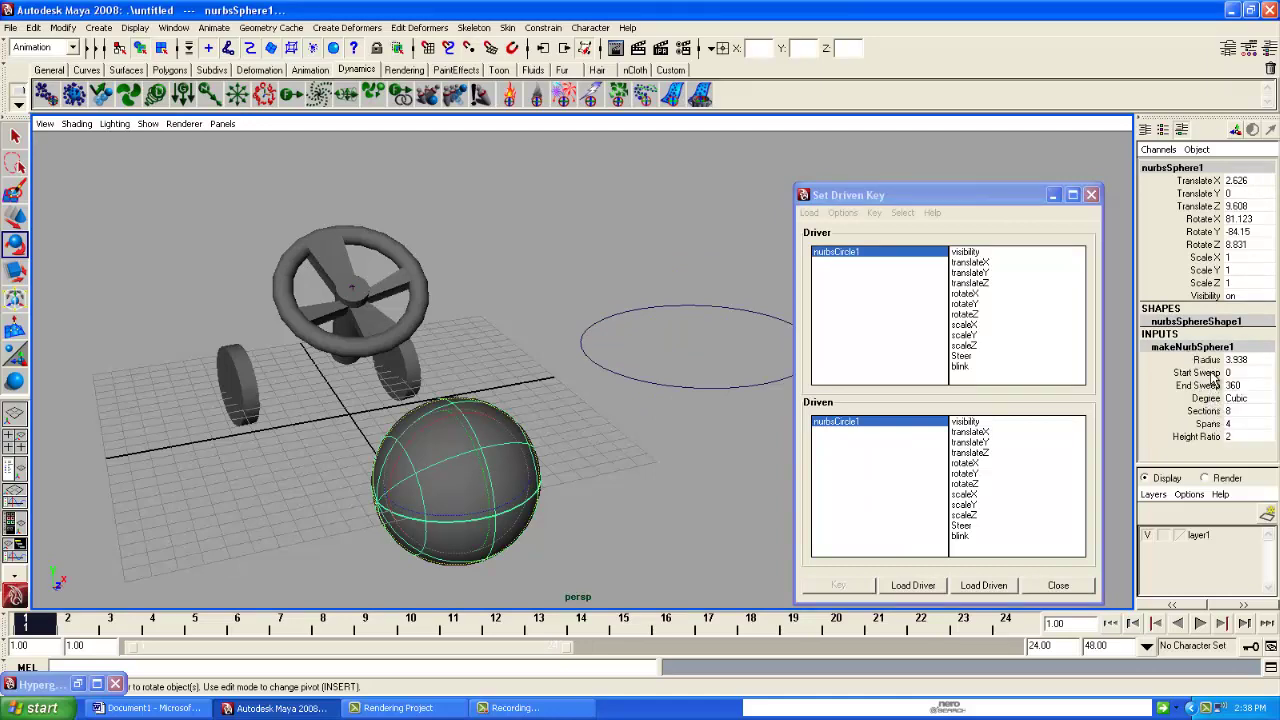
left_click(1205, 386)
left_click(988, 586)
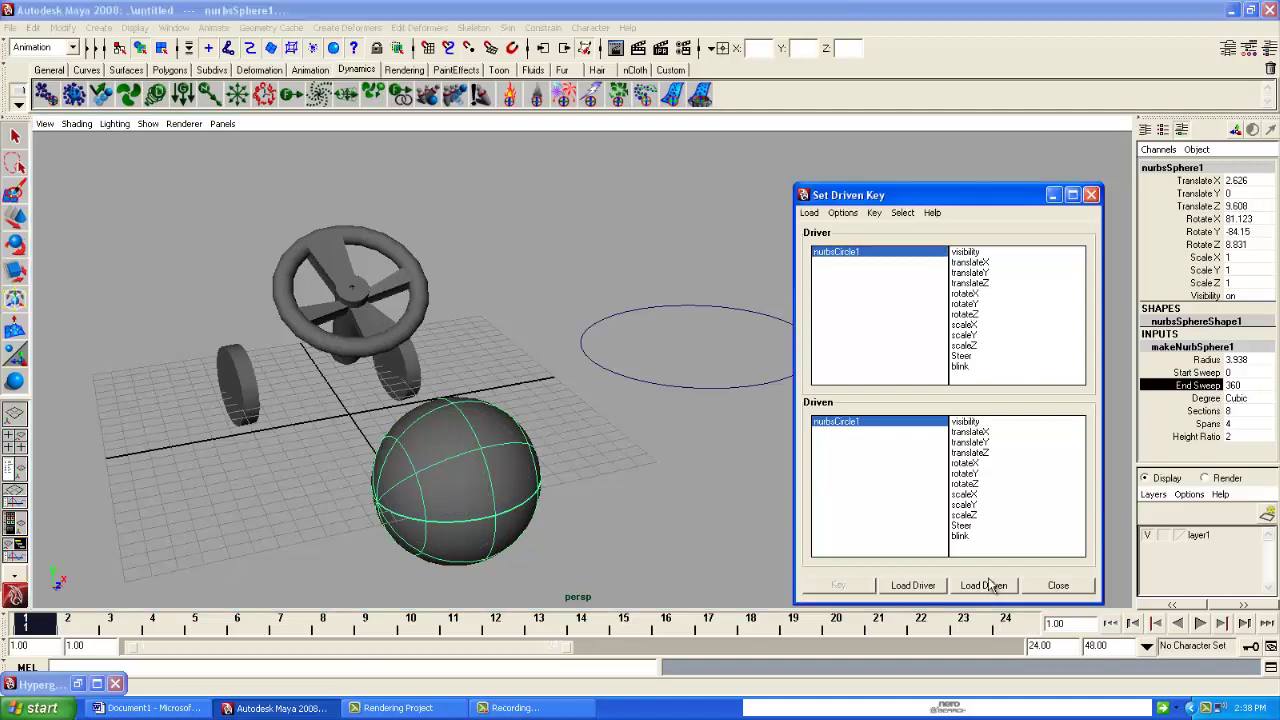
left_click(848, 422)
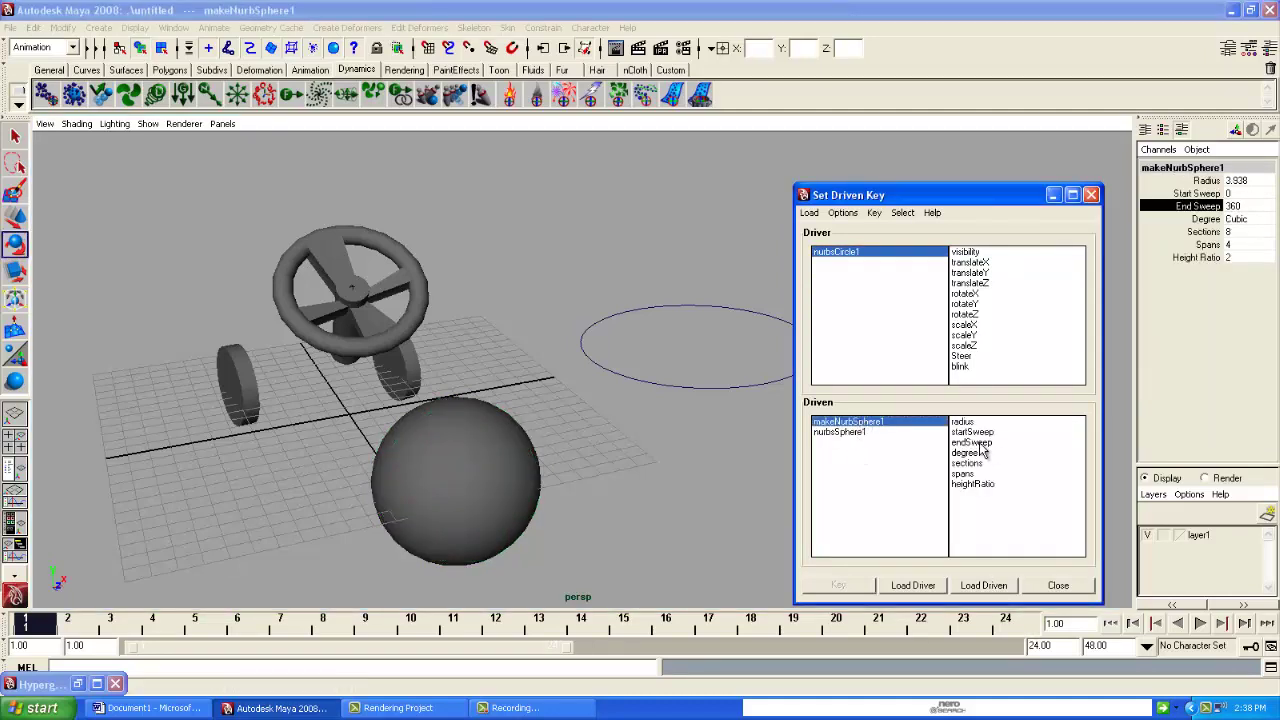
left_click(975, 442)
- Reload the sphere as driven so makeNurbSphere1's attributes are listed, then reselect the circle
left_click(820, 433)
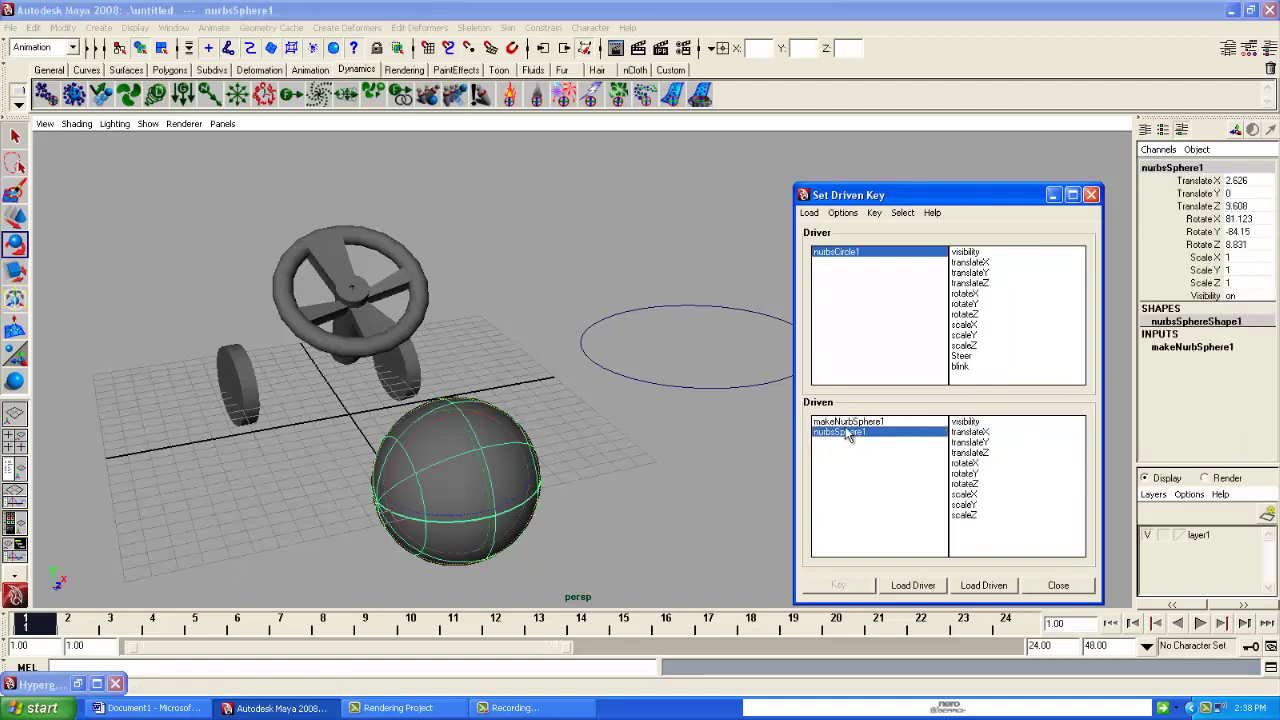
left_click(845, 422)
left_click(518, 474)
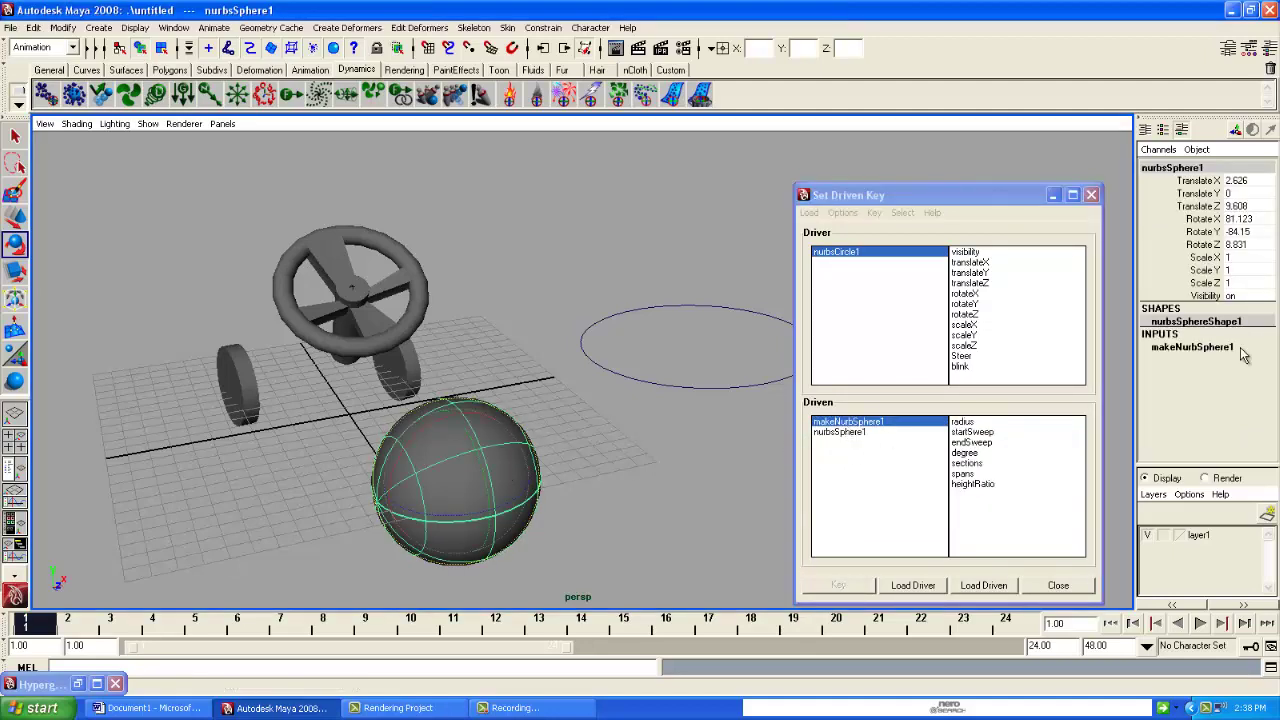
left_click(1195, 353)
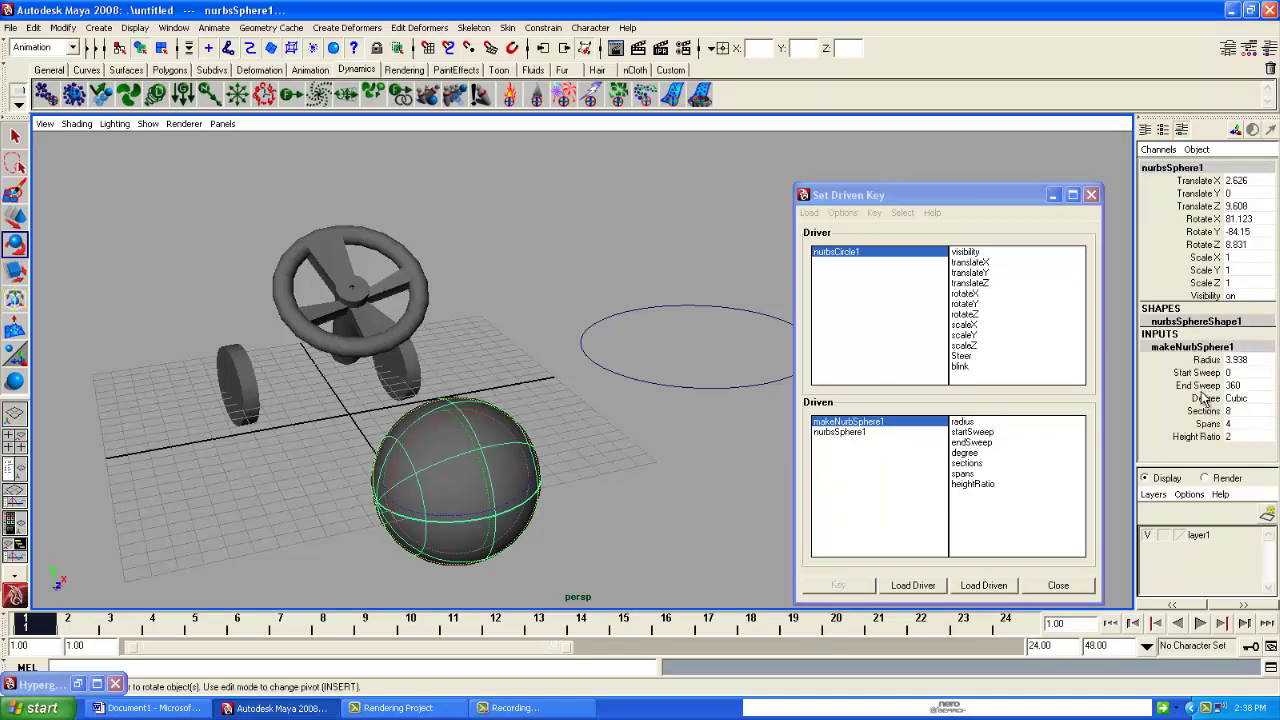
left_click(1001, 597)
left_click(848, 423)
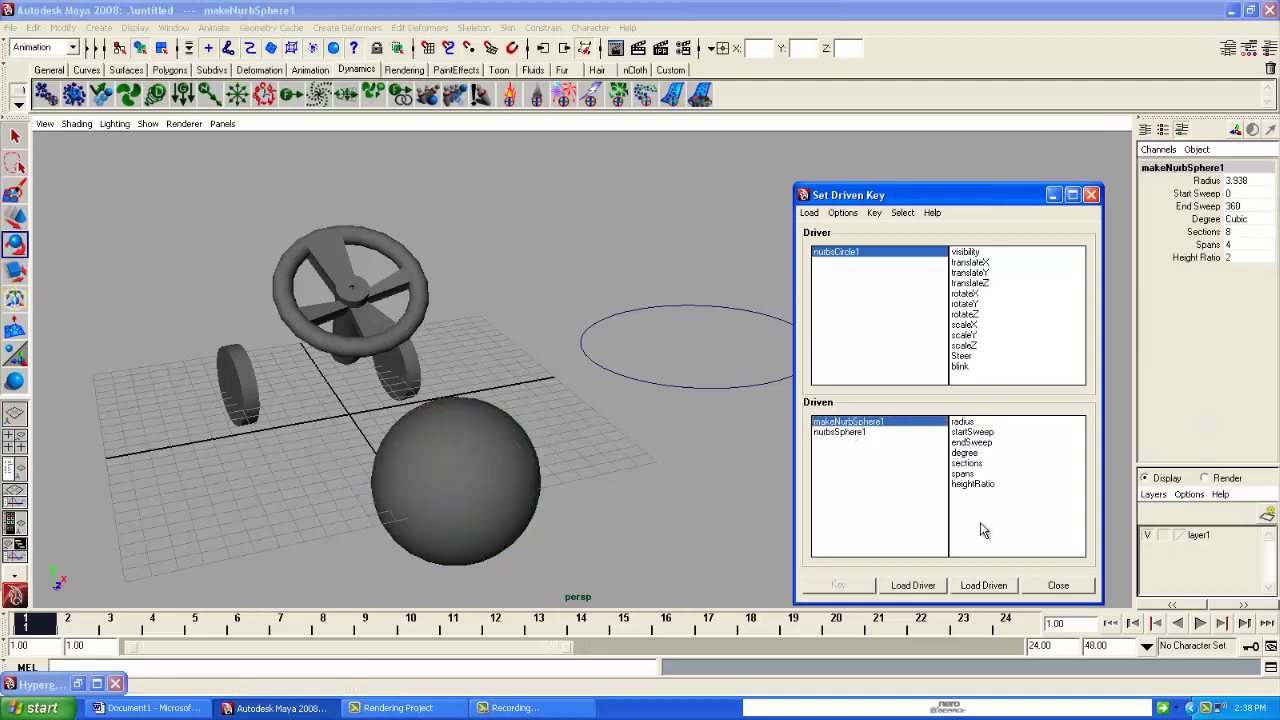
left_click(698, 388)
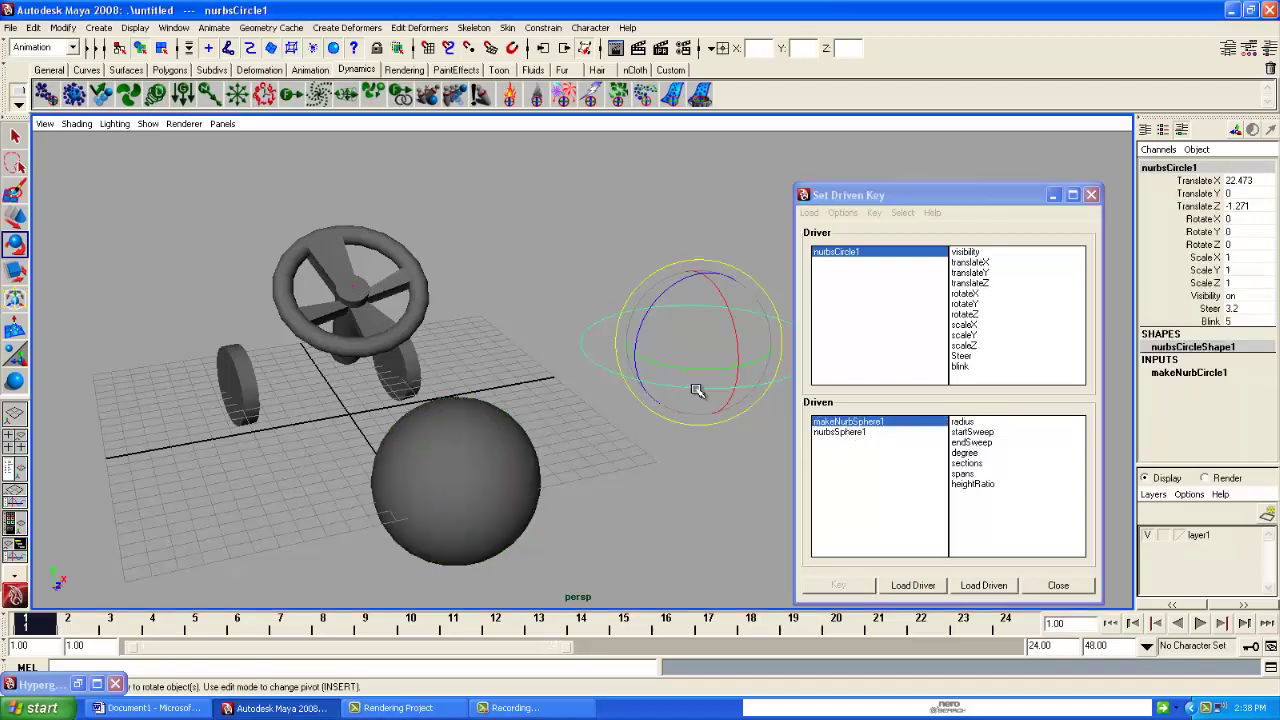
- Choose Blink as the driver attribute and makeNurbSphere1's endSweep as driven
left_click(958, 367)
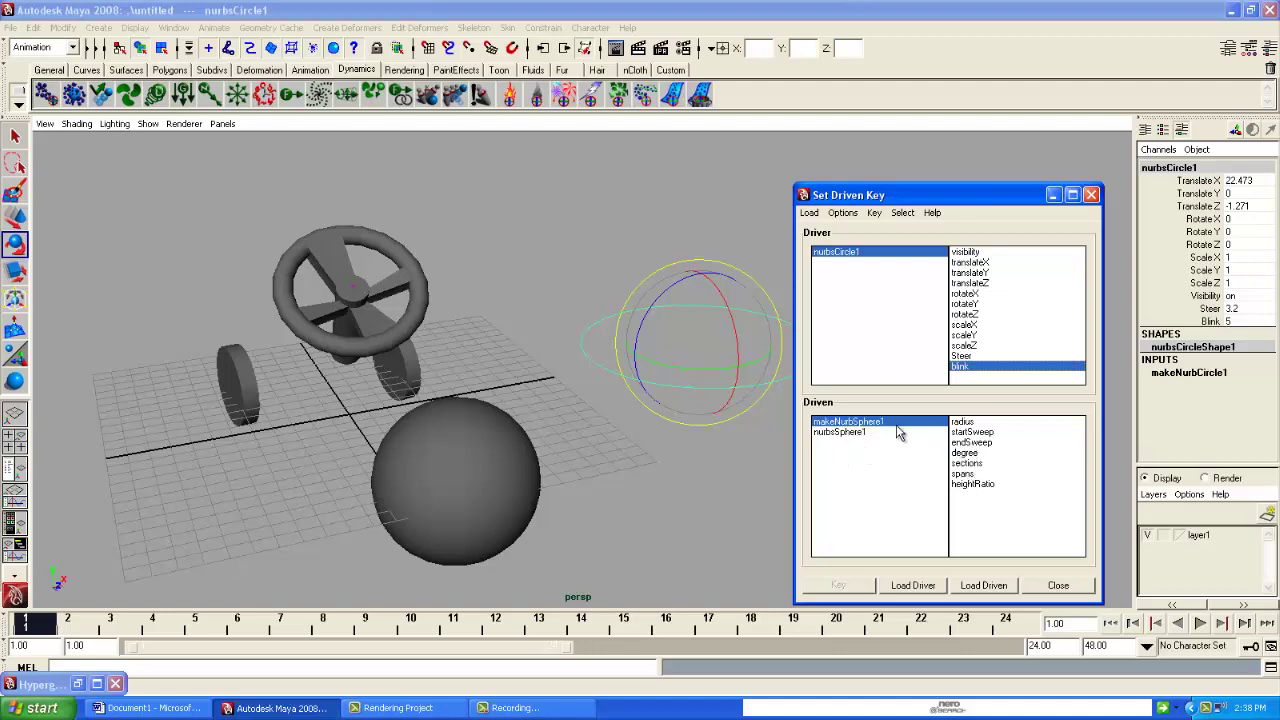
left_click(990, 443)
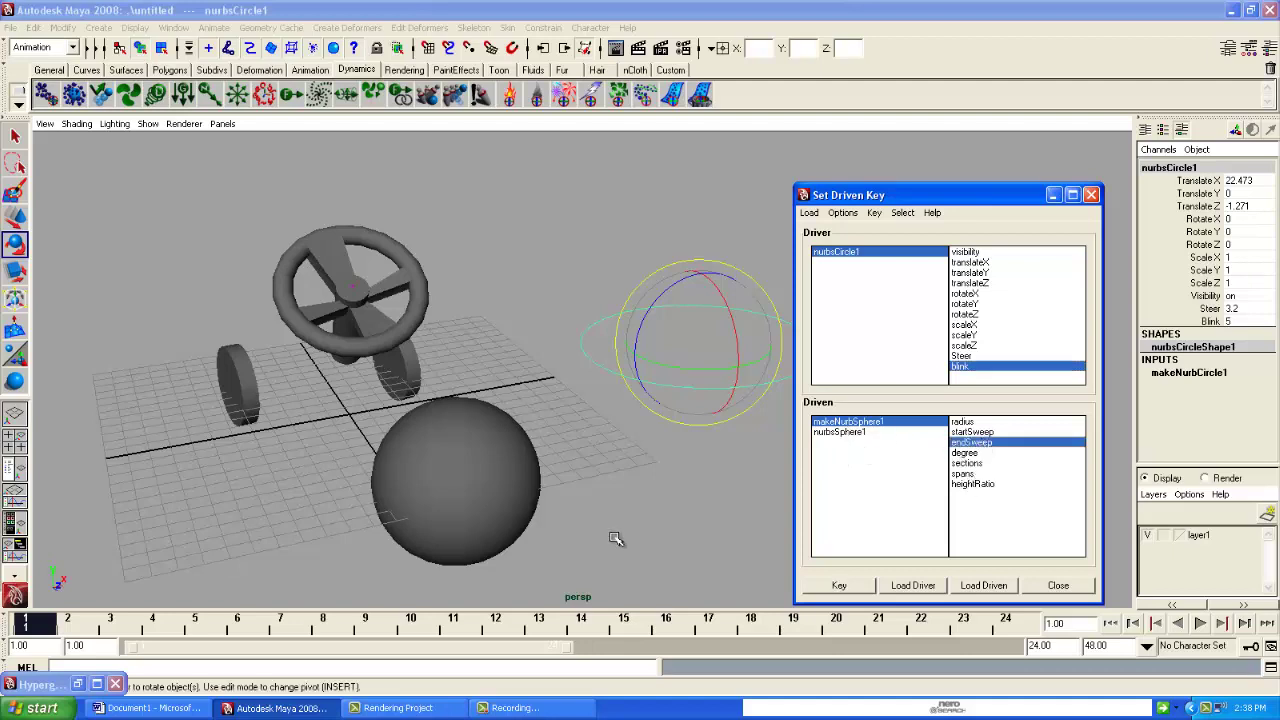
mouse_move(610, 536)
middle_mouse_down()
mouse_move(646, 539)
mouse_move(608, 531)
middle_mouse_up()
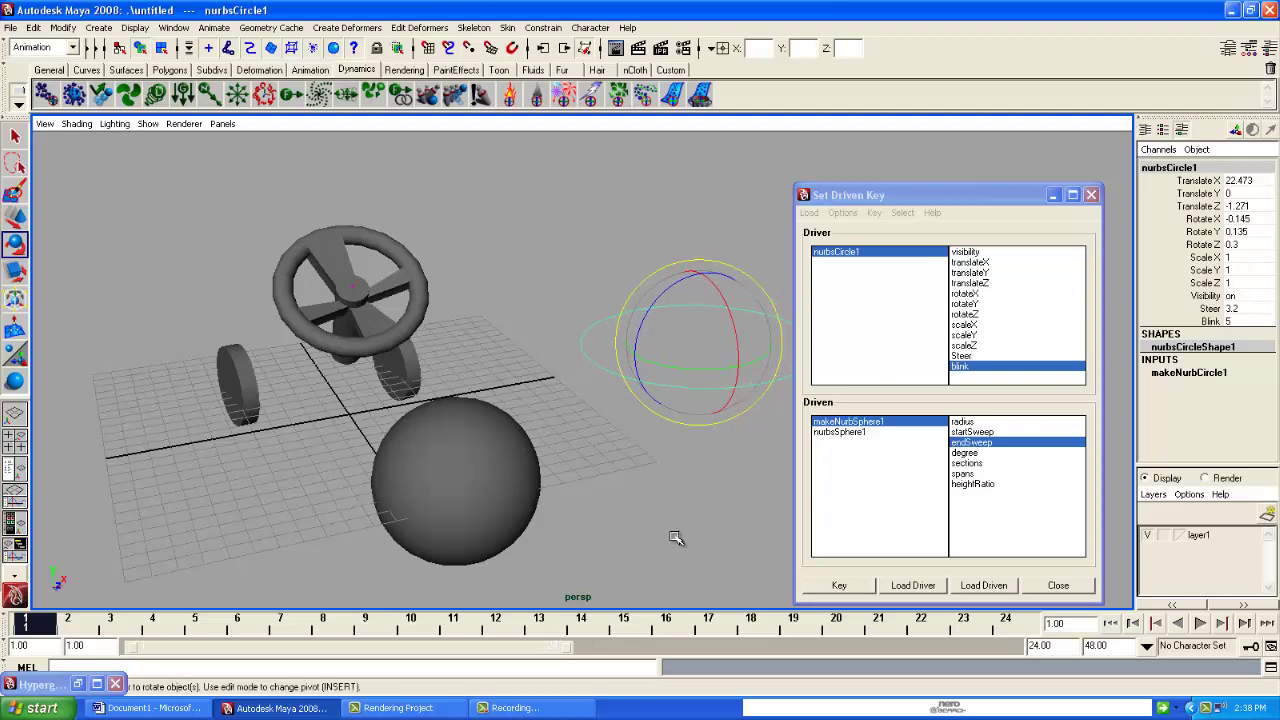
left_click(845, 423)
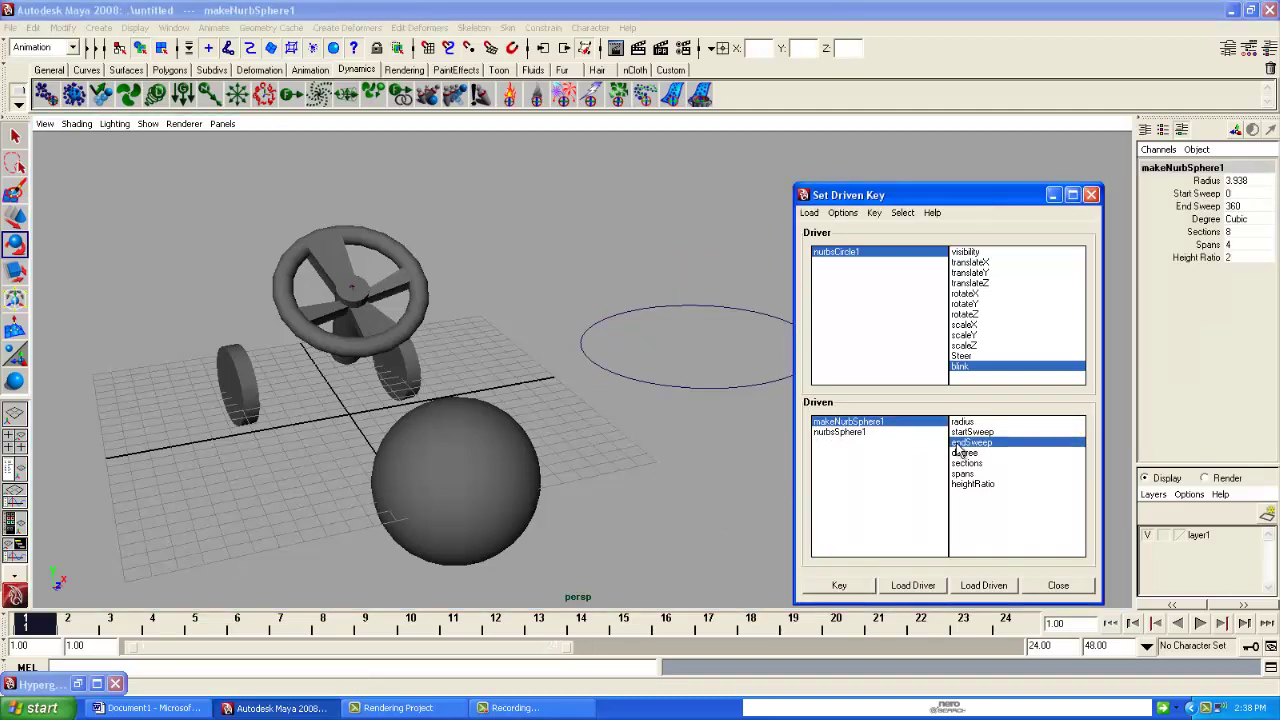
- Lower the sphere's End Sweep to about 297 and key it for Blink 5
middle_click(560, 510)
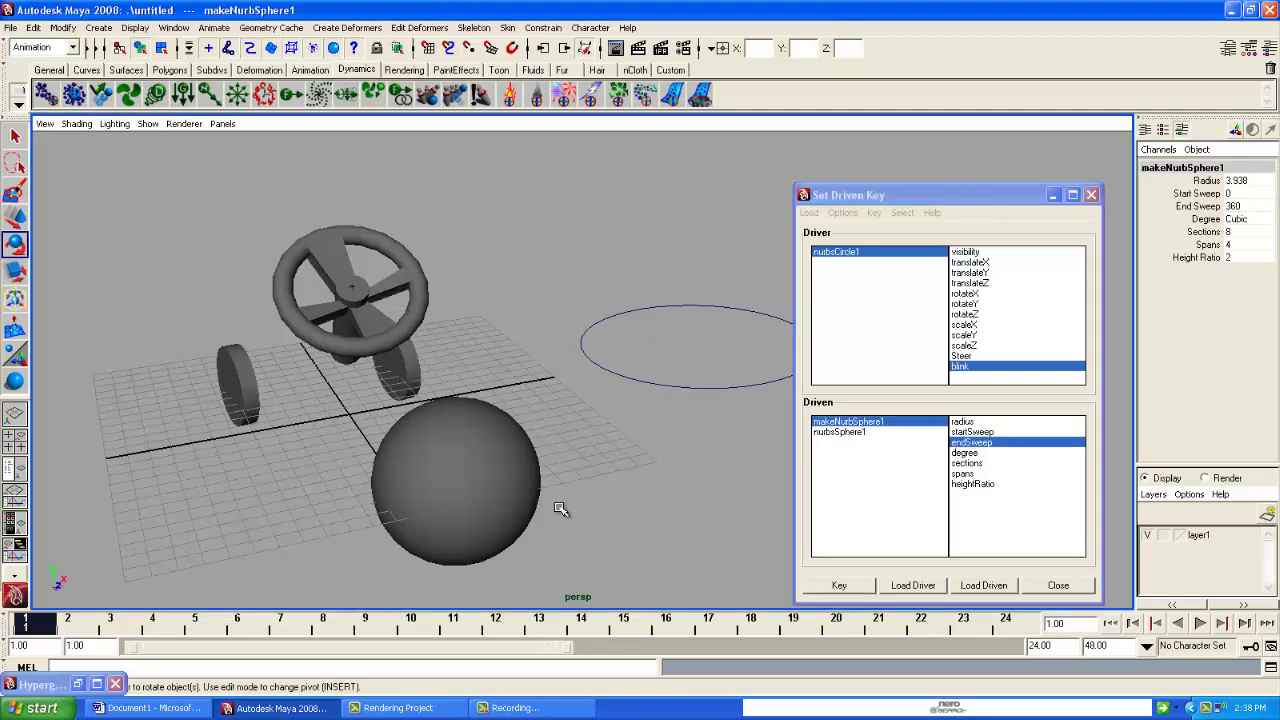
left_click(492, 480)
left_click(1188, 347)
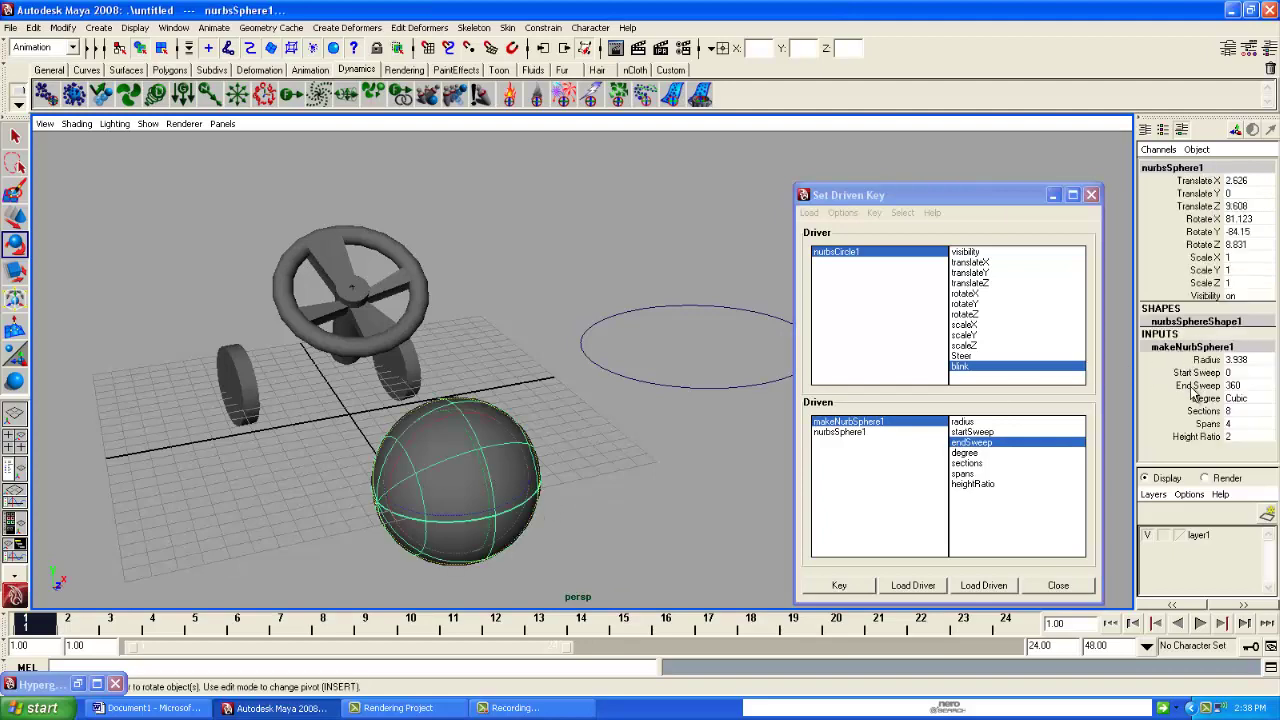
left_click(1195, 386)
middle_click_drag(749, 472, 717, 472)
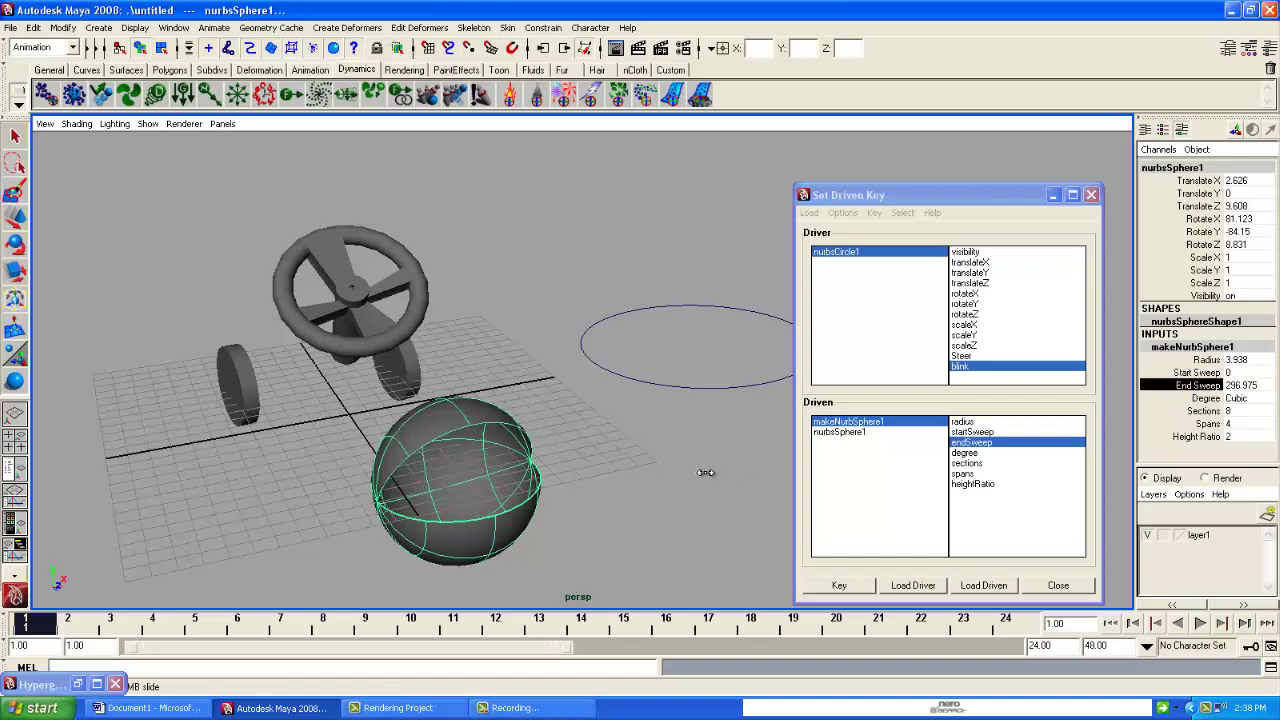
left_click(783, 420)
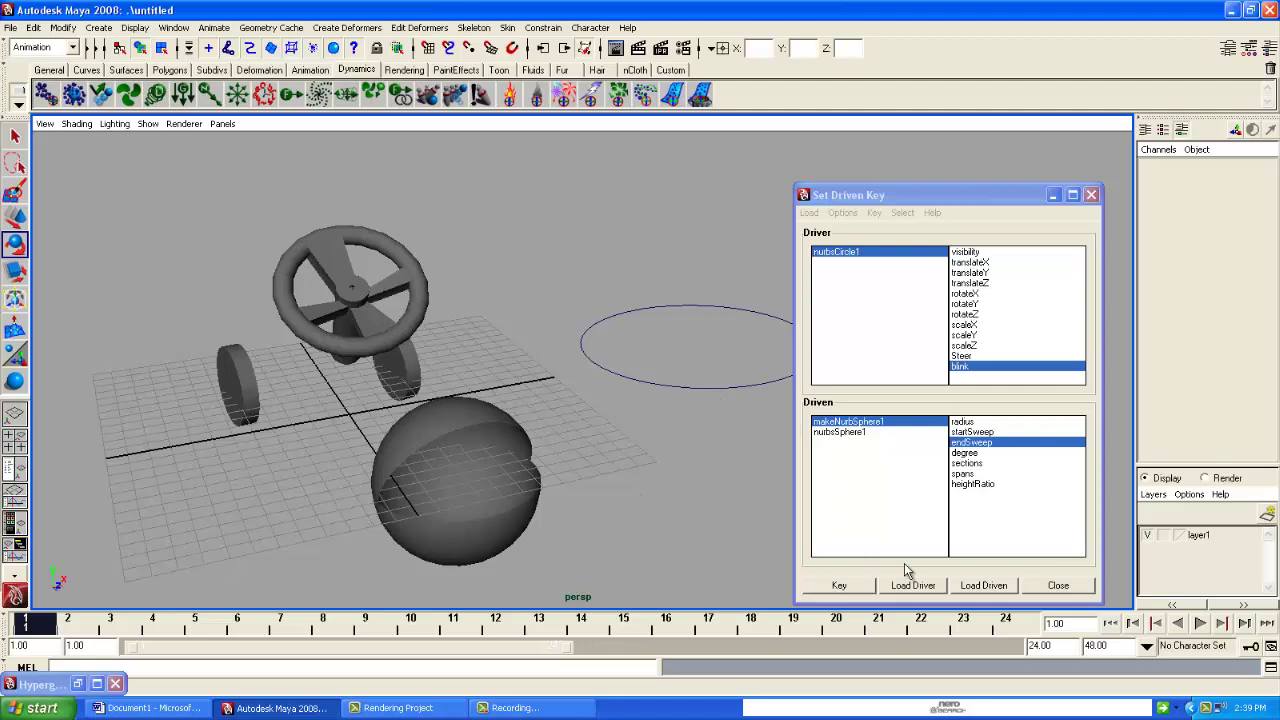
left_click(845, 586)
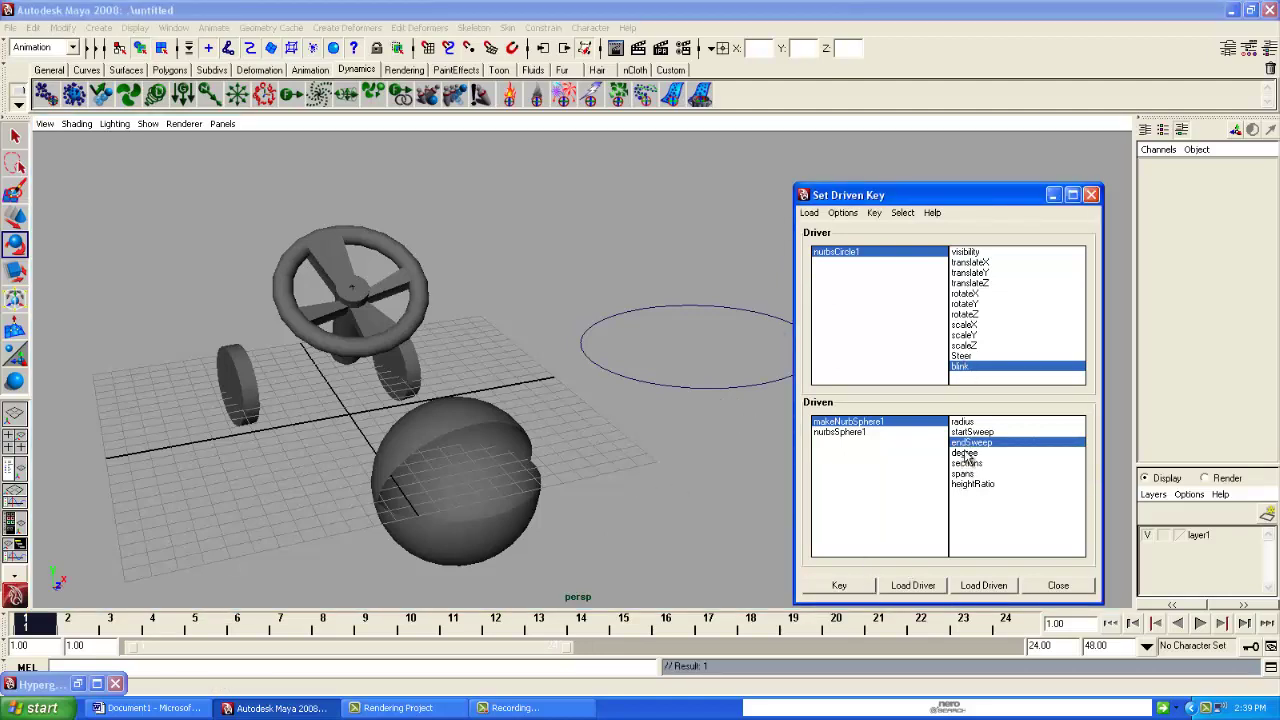
- With Blink at 10, drop End Sweep to 221.344 and record the driven key
left_click(726, 386)
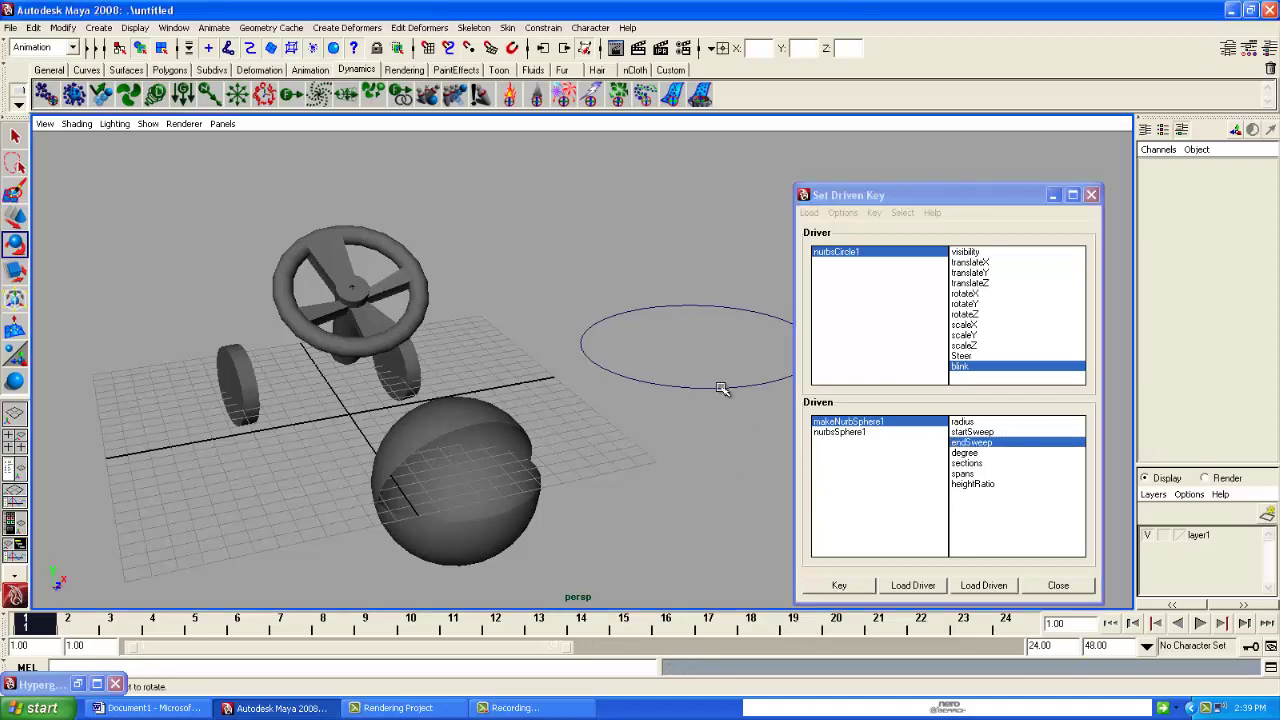
left_click(1240, 321)
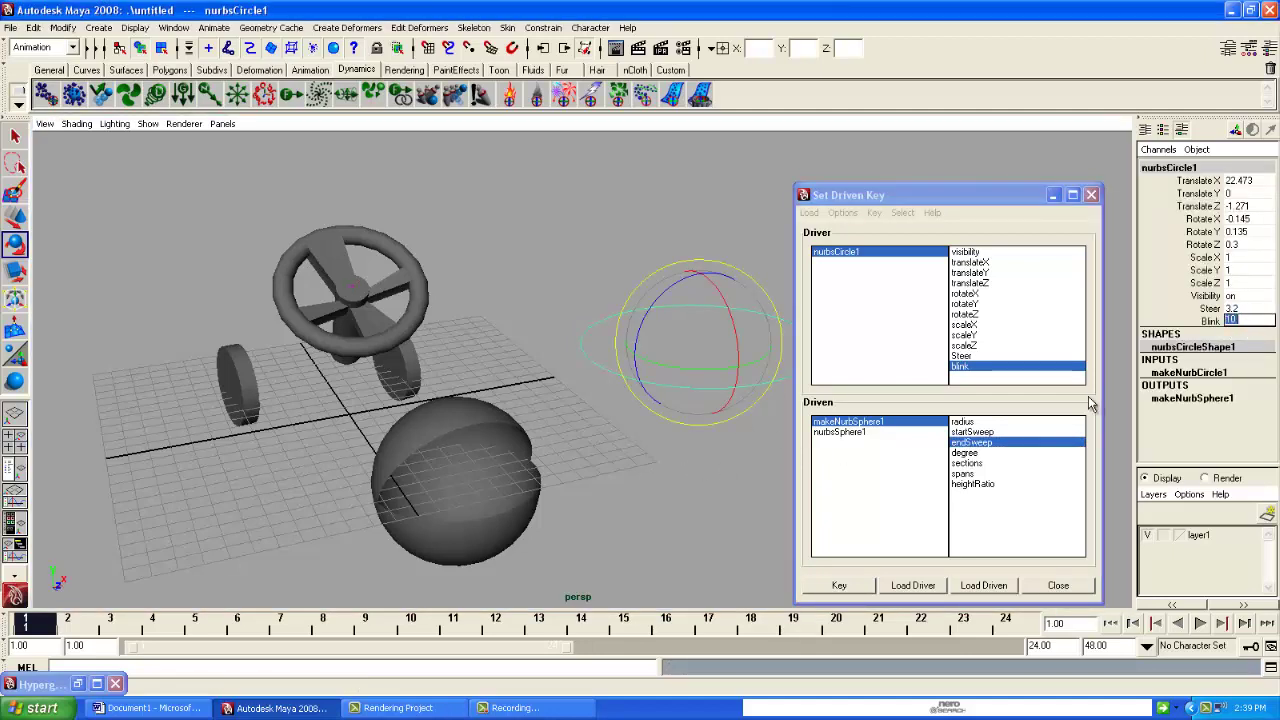
left_click(503, 532)
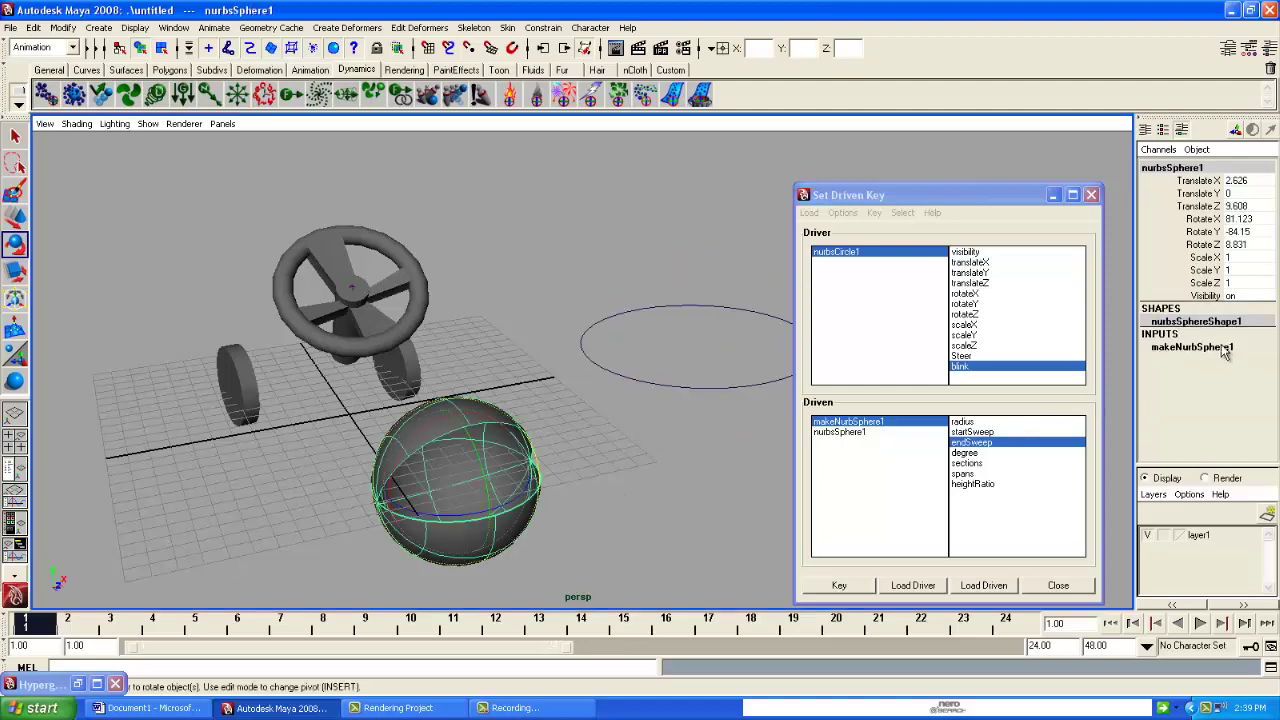
left_click(1225, 347)
left_click(1205, 386)
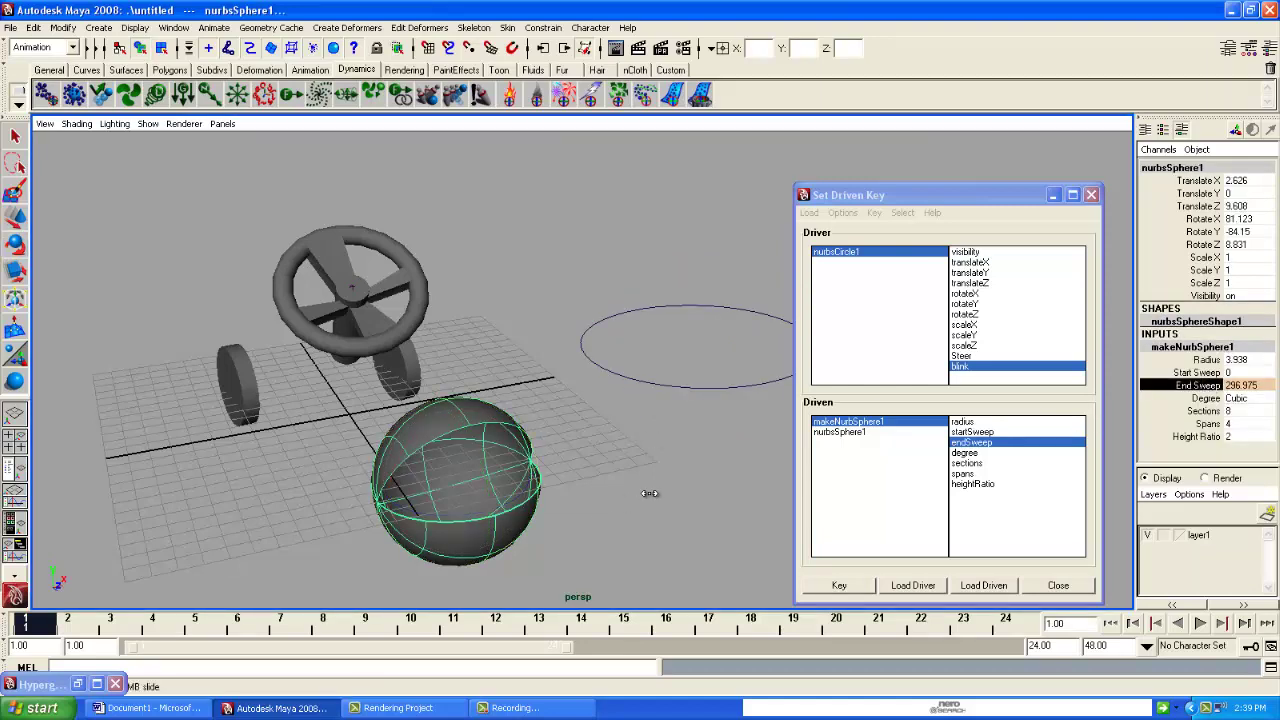
middle_click_drag(651, 492, 594, 494)
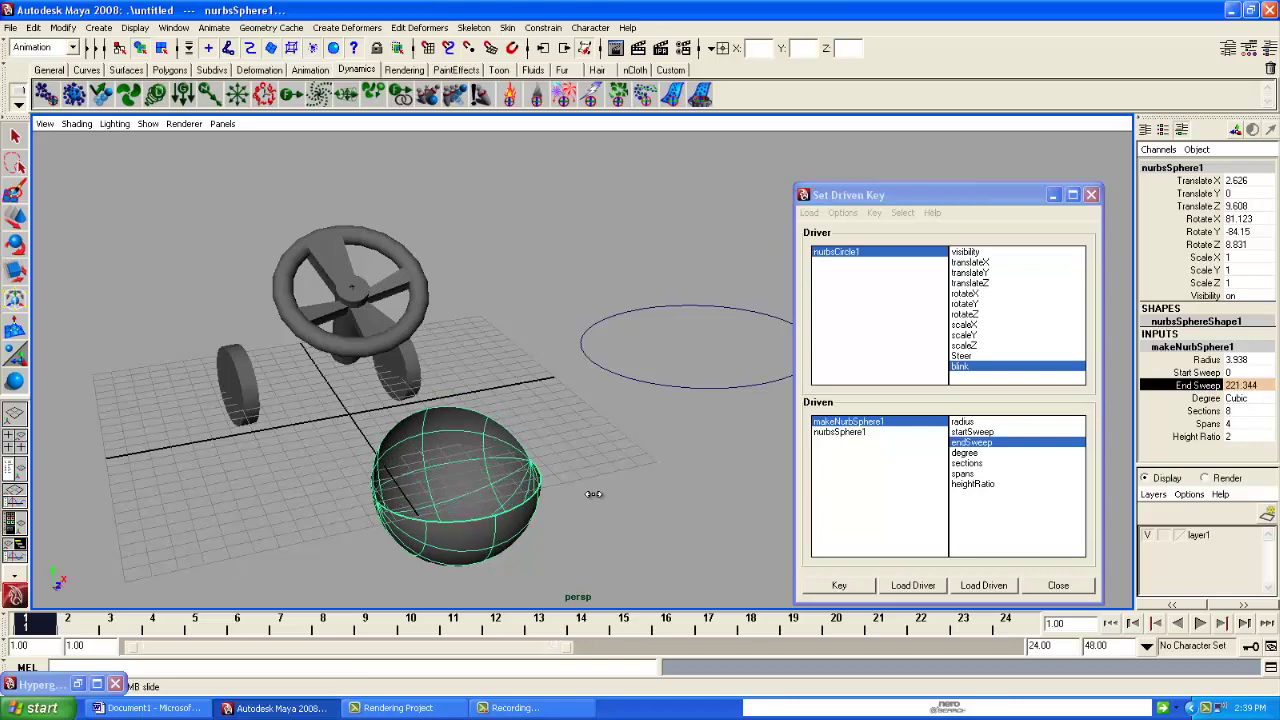
left_click(844, 594)
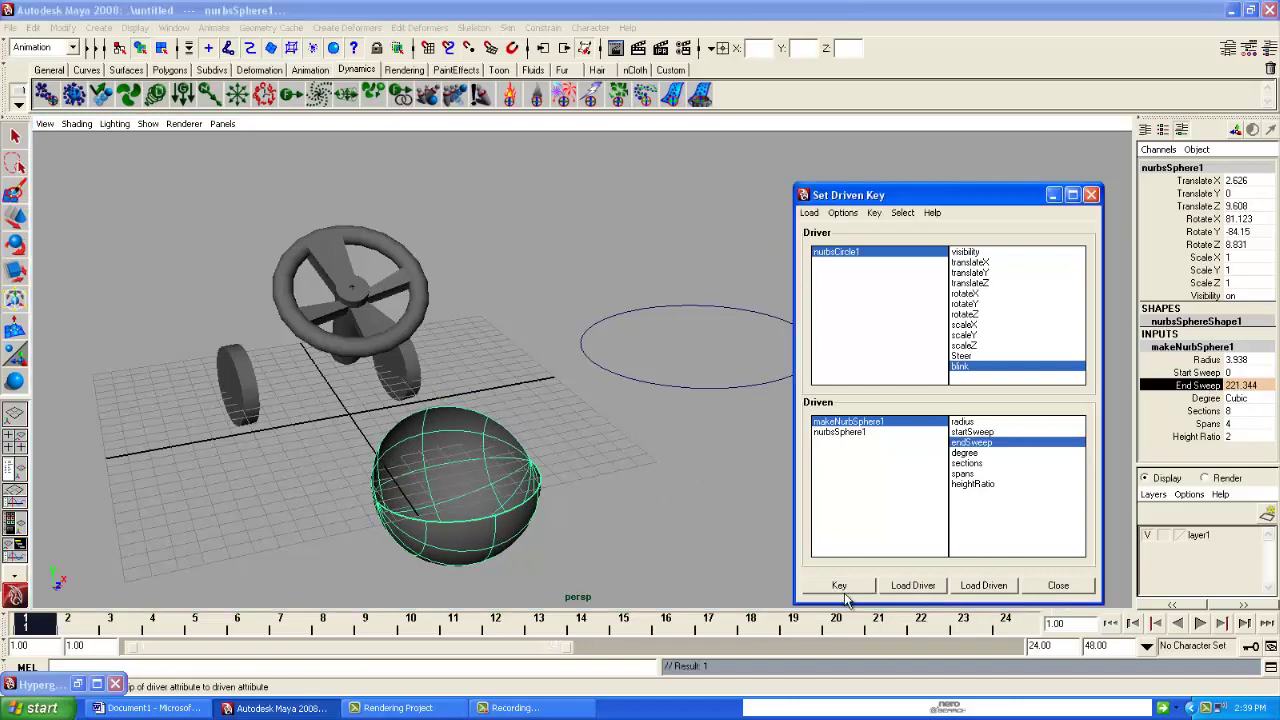
left_click(752, 380)
key("e")
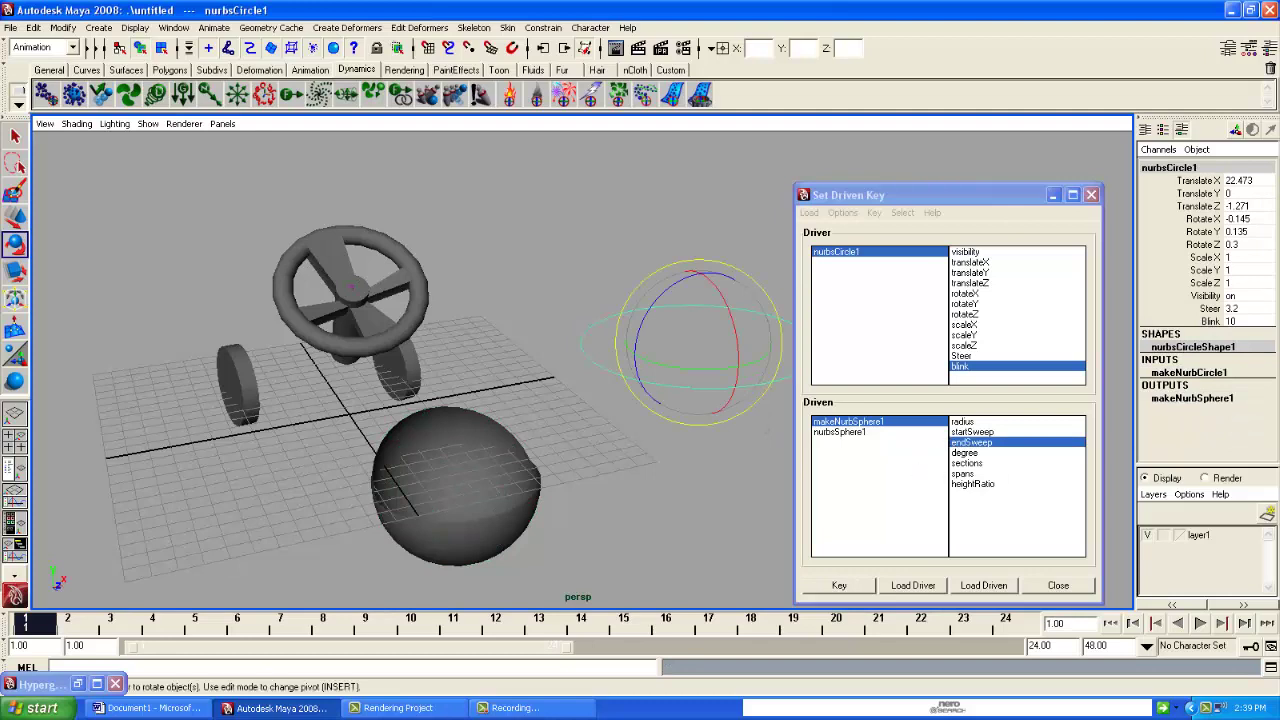
- Set the circle's Blink to 0 and the sphere's End Sweep to 360
left_click(1245, 320)
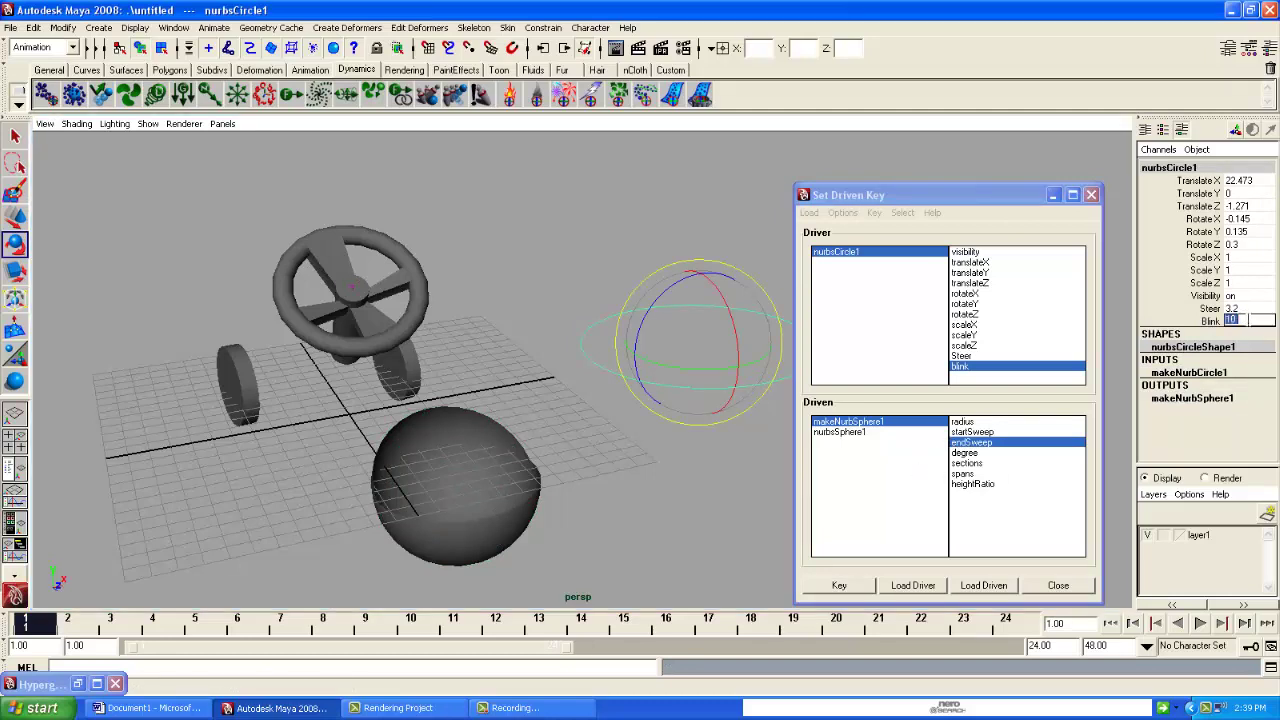
type("0")
key("Return")
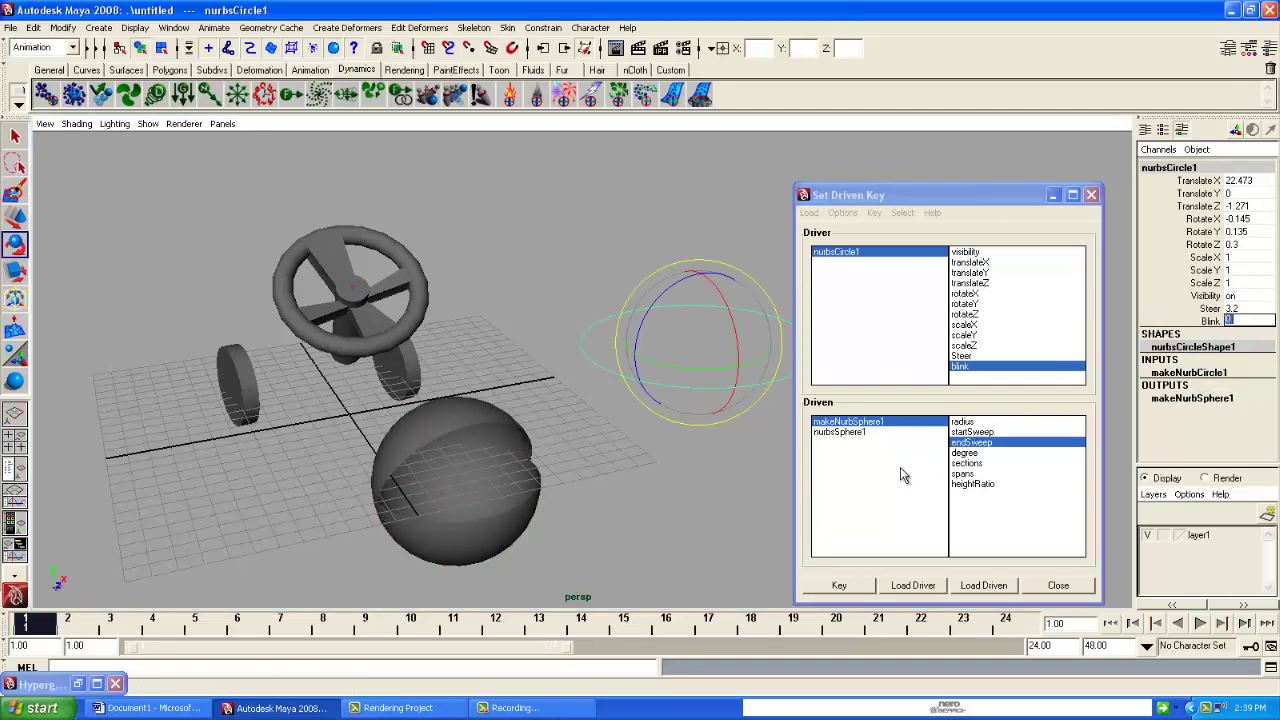
left_click(525, 525)
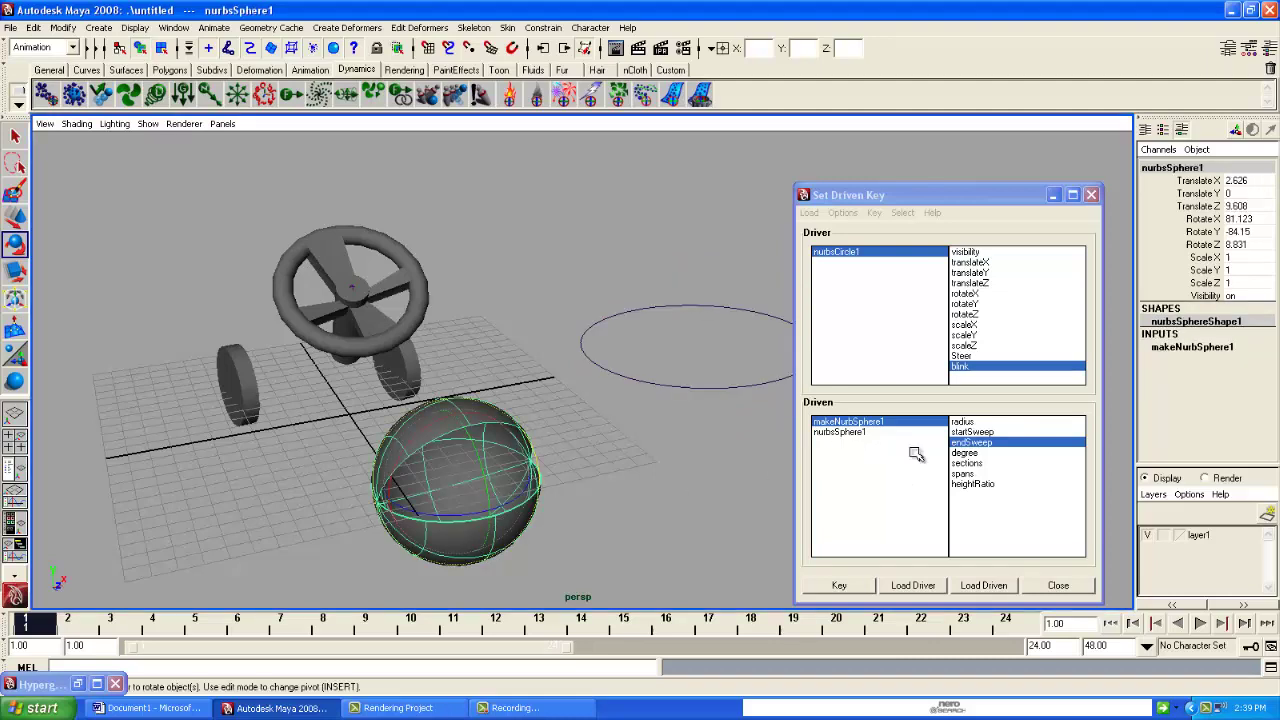
left_click(1212, 350)
left_click(1242, 385)
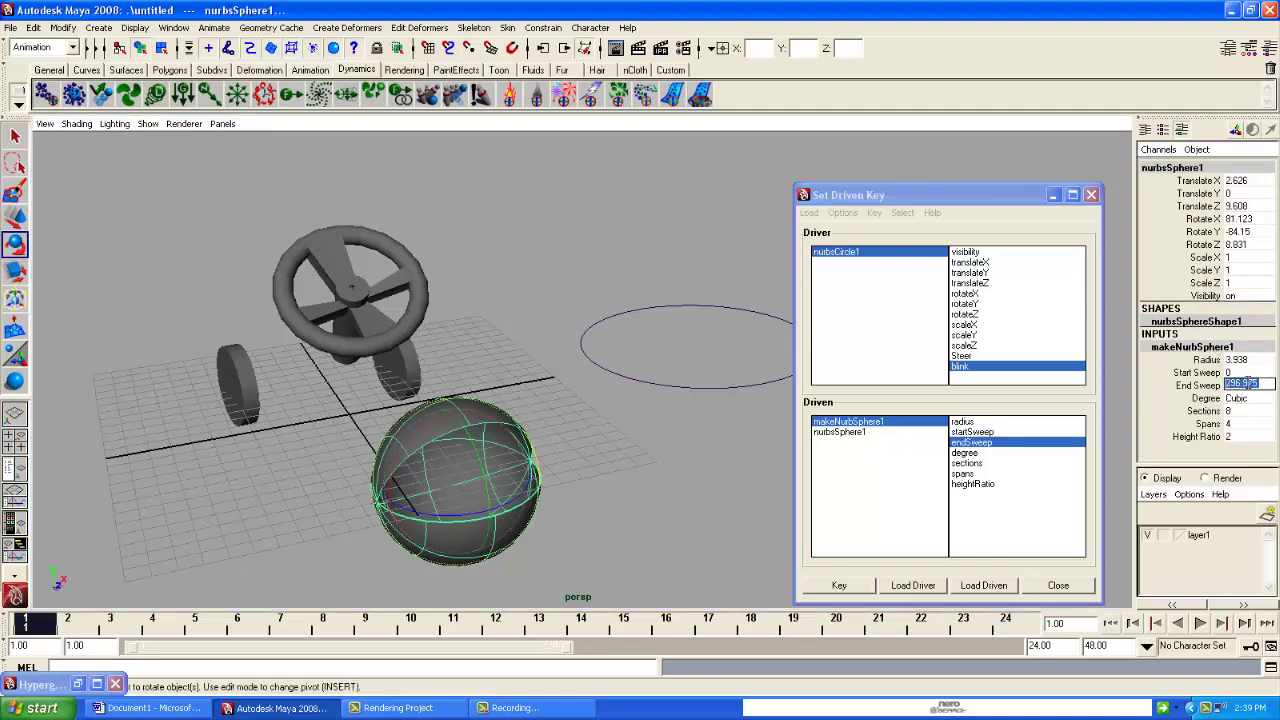
type("360")
key("Return")
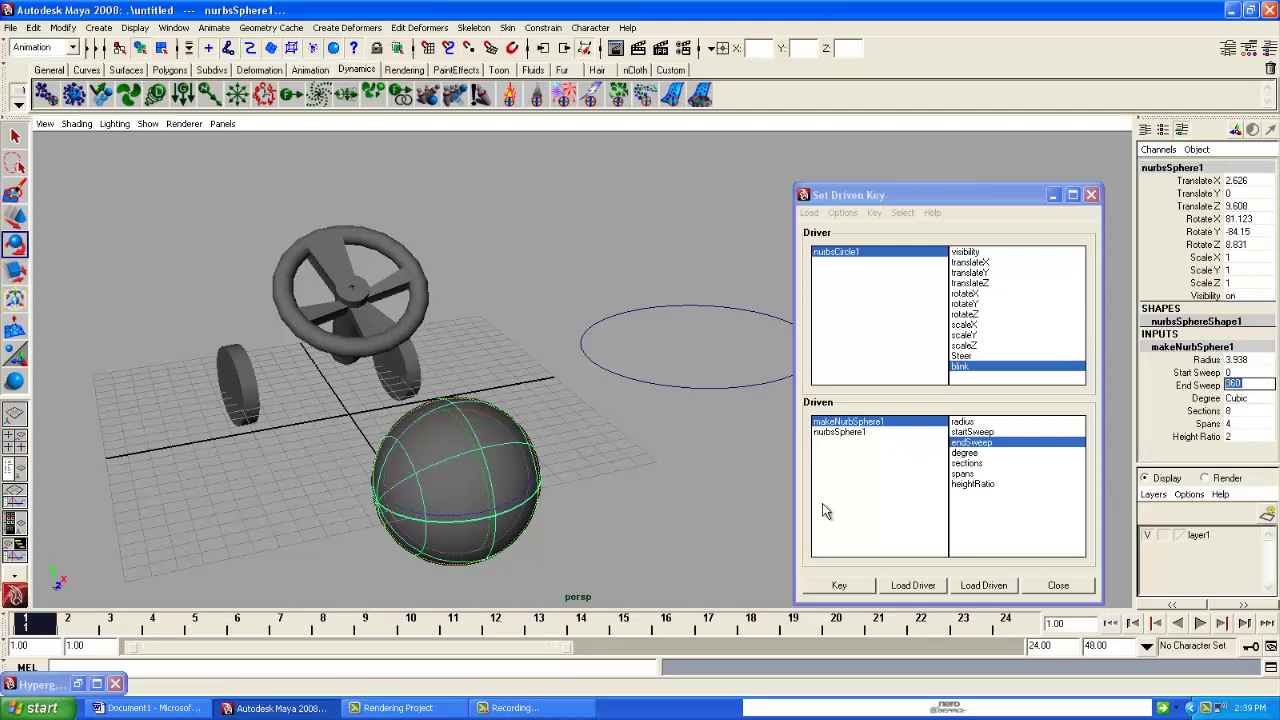
- Record the driven key pairing Blink 0 with the fully closed sphere
left_click(500, 481)
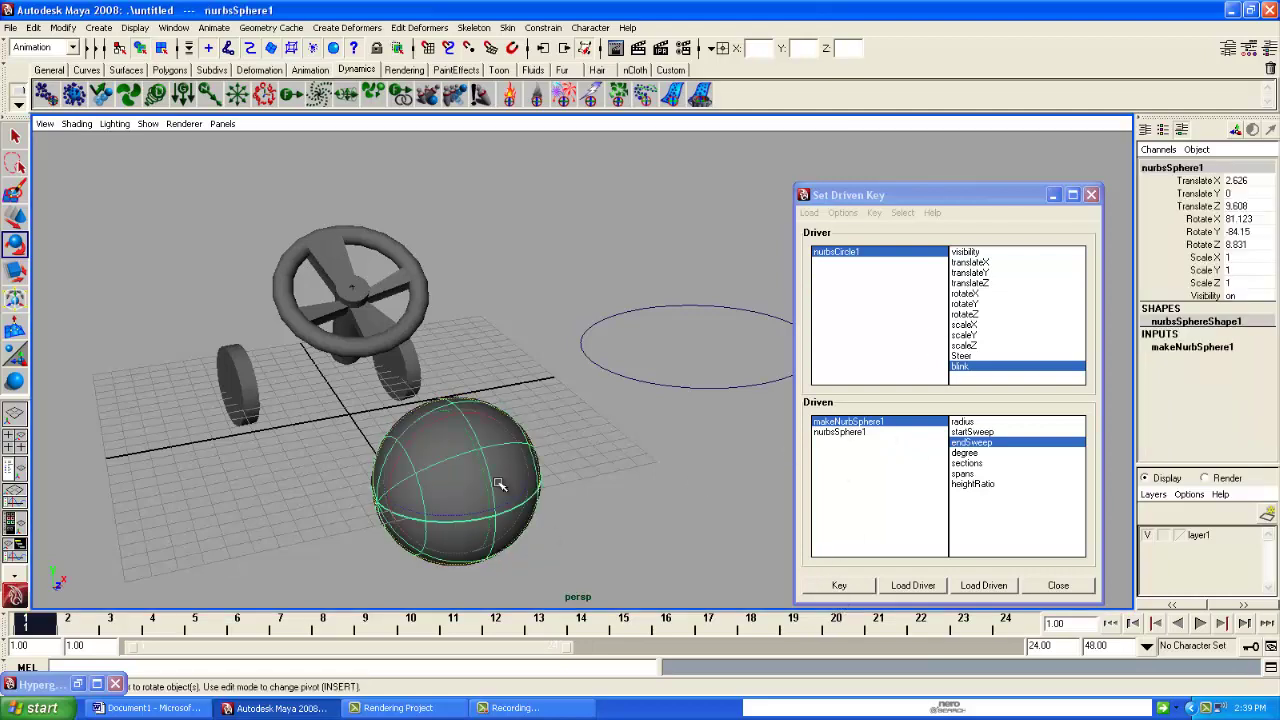
left_click(1203, 348)
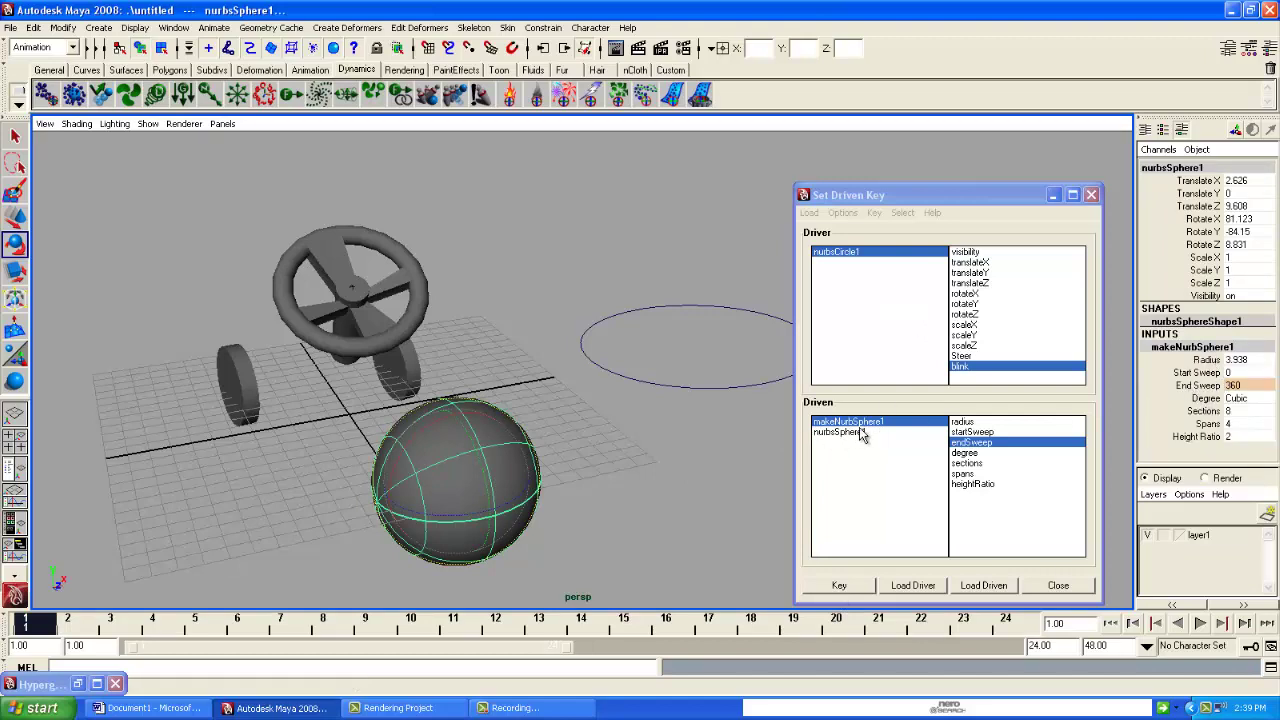
left_click(840, 588)
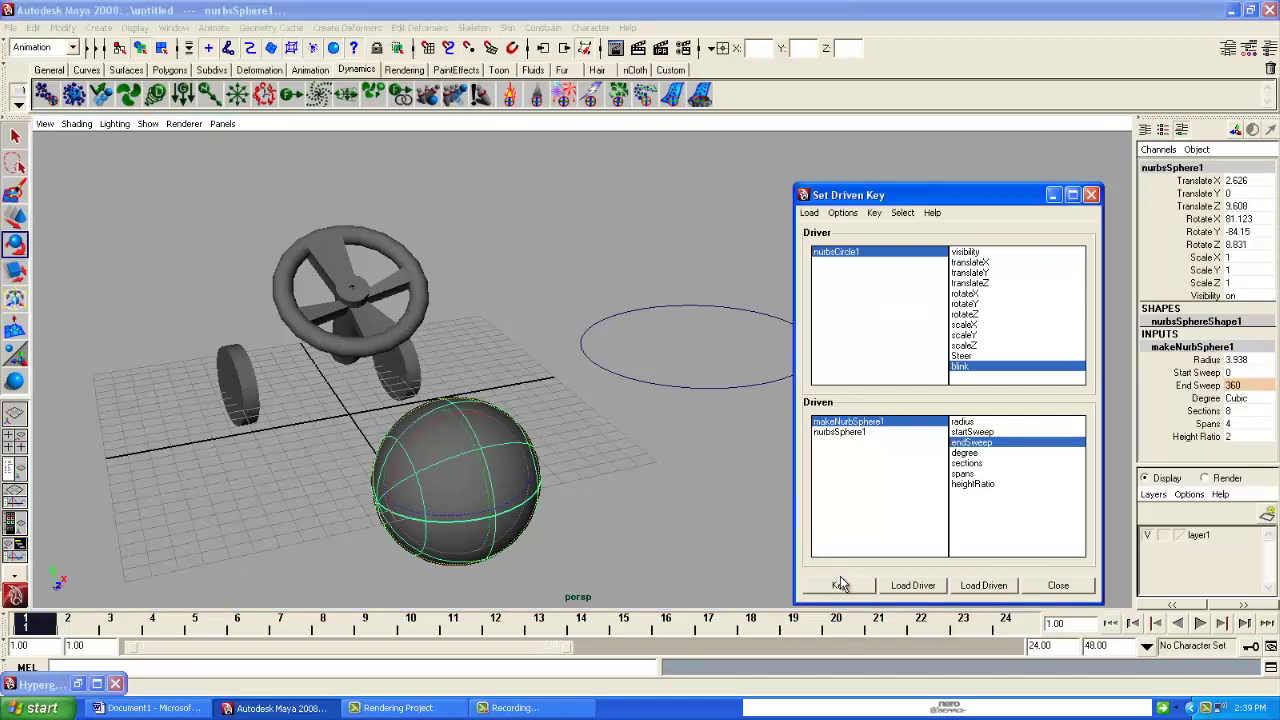
left_click(840, 589)
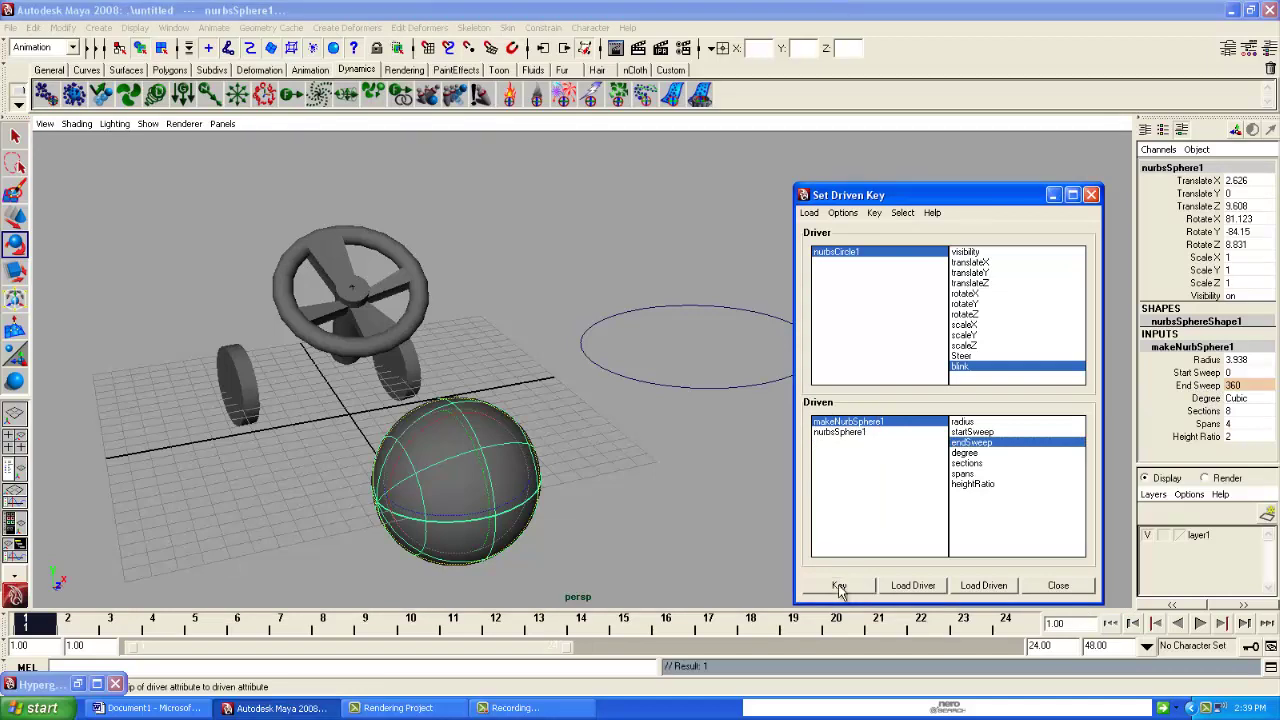
- Close the Set Driven Key editor and drag nurbsCircle1's Blink to test the sphere's wedge
left_click(1058, 586)
left_click(768, 380)
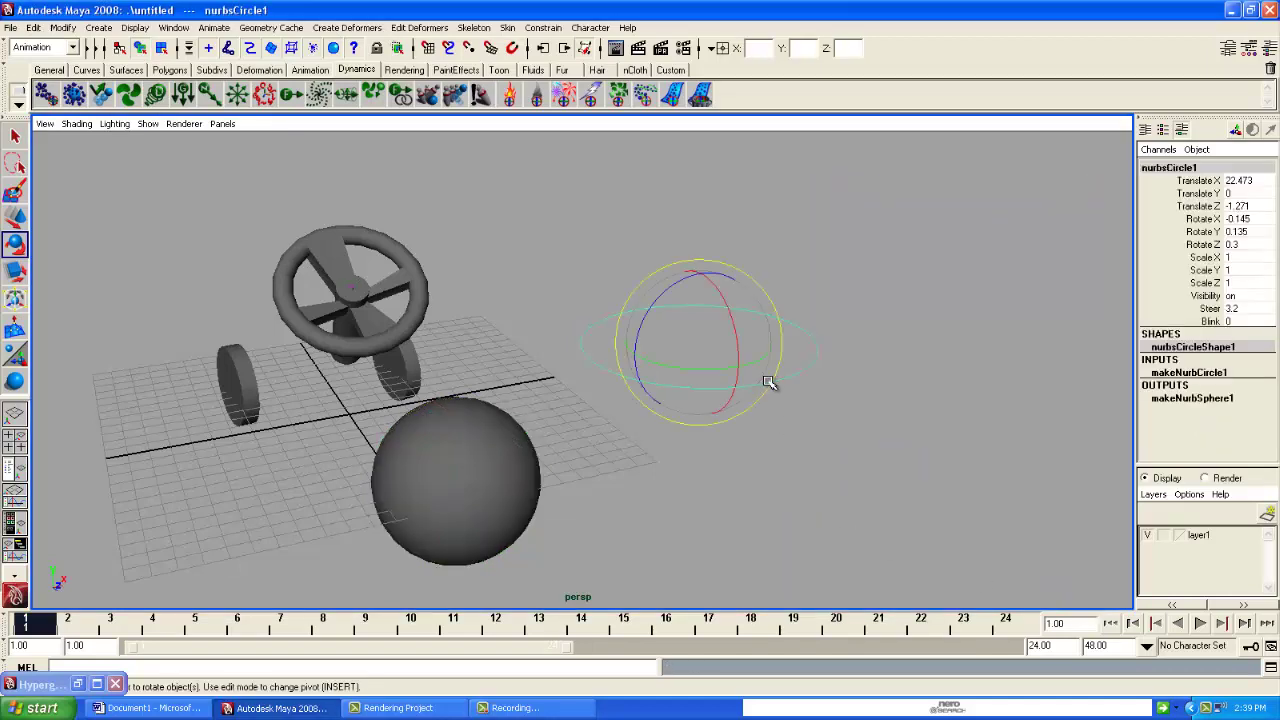
left_click(1210, 321)
mouse_move(617, 464)
middle_mouse_down()
mouse_move(737, 466)
mouse_move(606, 463)
mouse_move(732, 471)
mouse_move(624, 462)
middle_mouse_up()
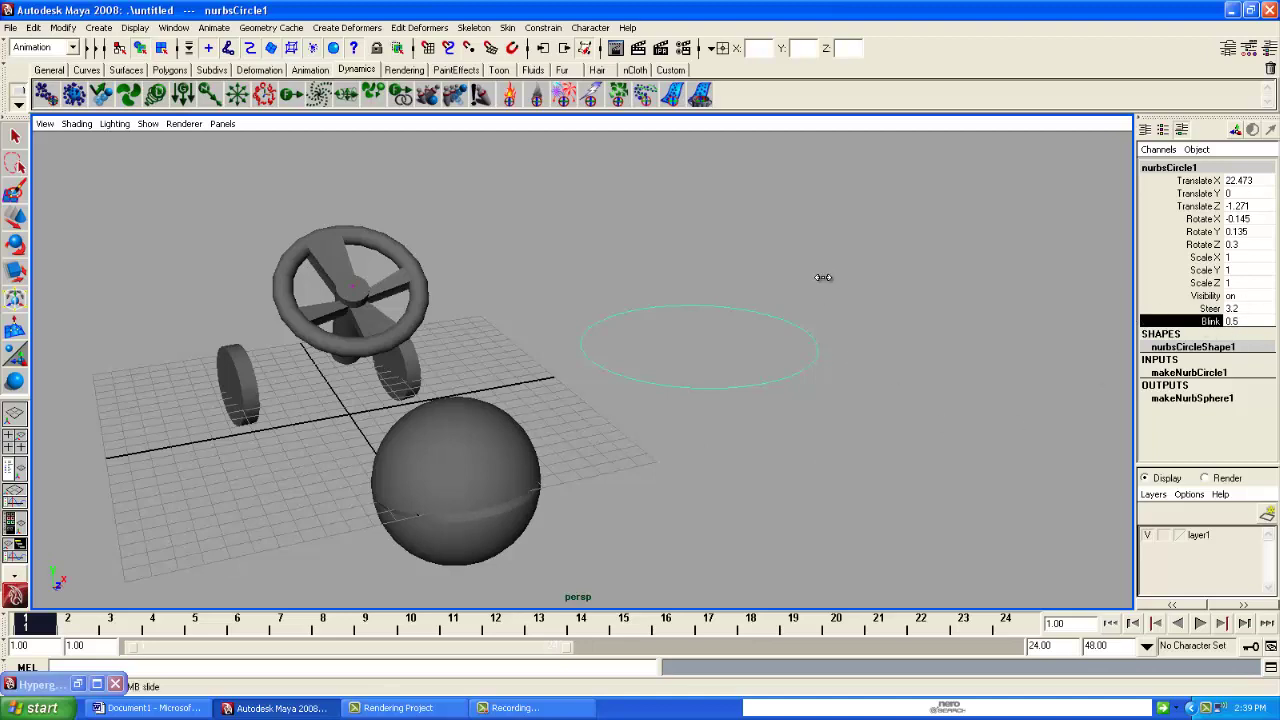
middle_click_drag(822, 277, 821, 314)
- Try the circle's Steer channel to turn the steering wheel
left_click(1210, 308)
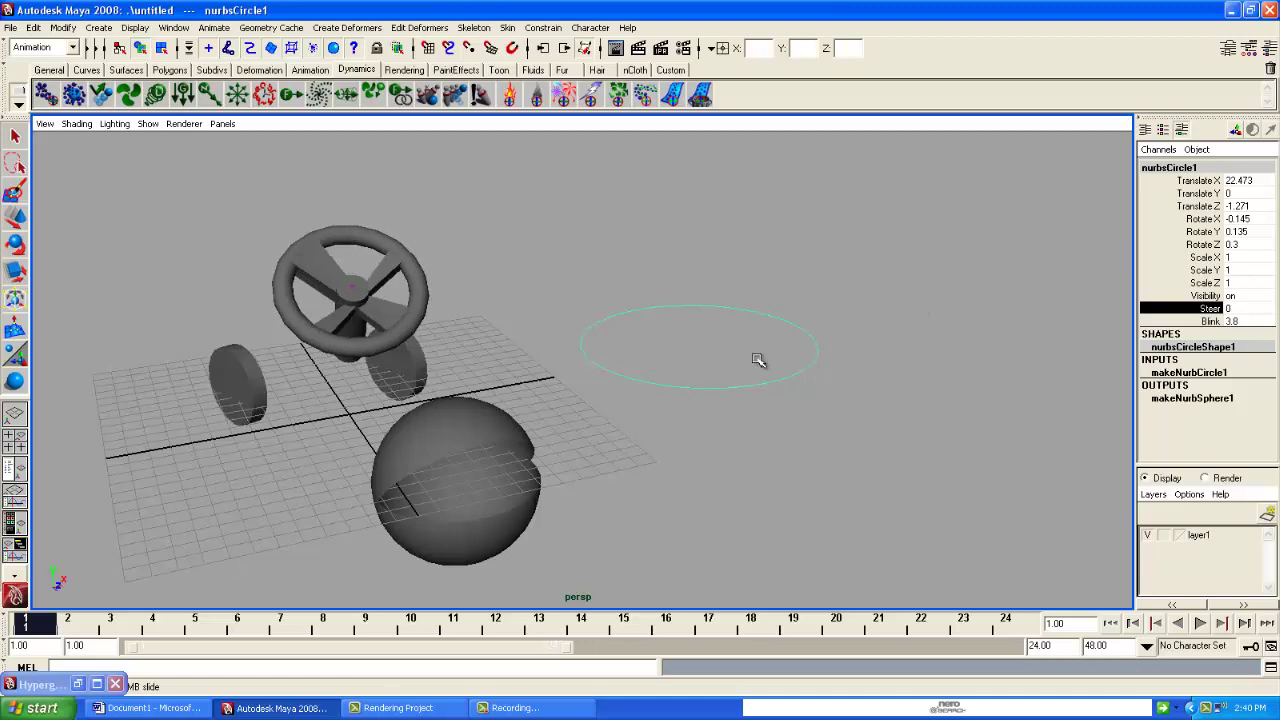
left_click(496, 708)
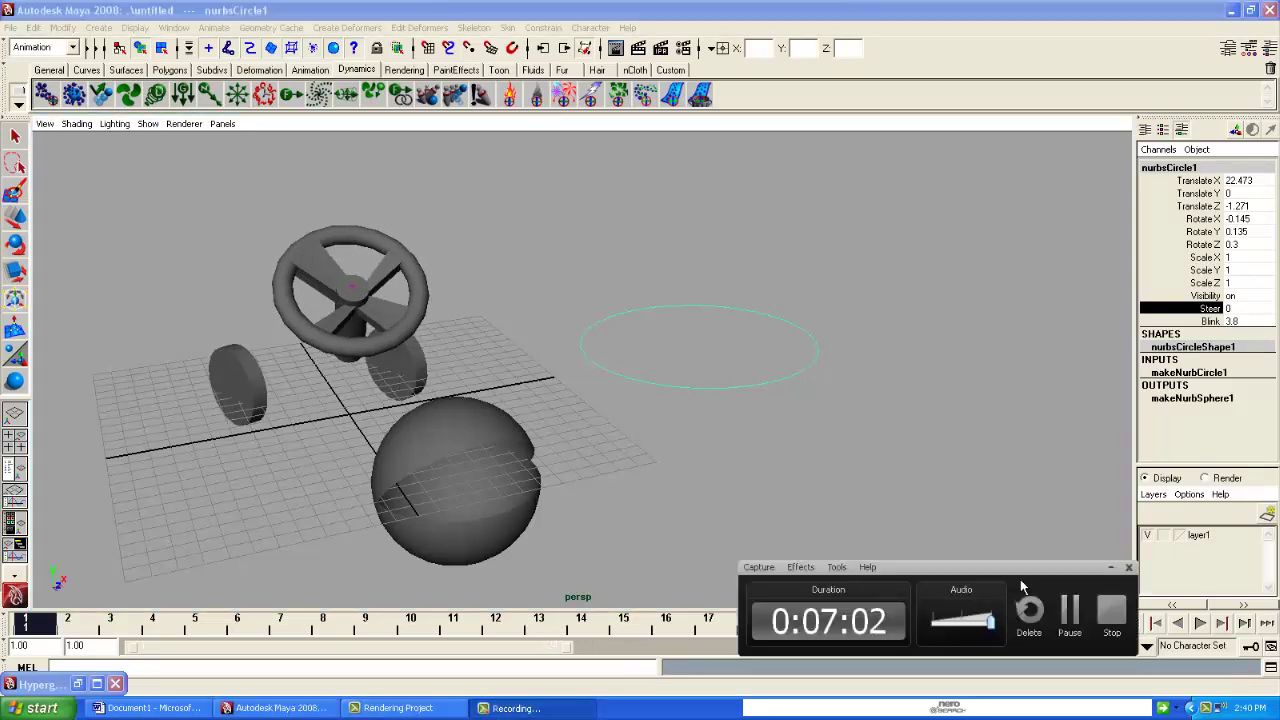
left_click(1110, 567)
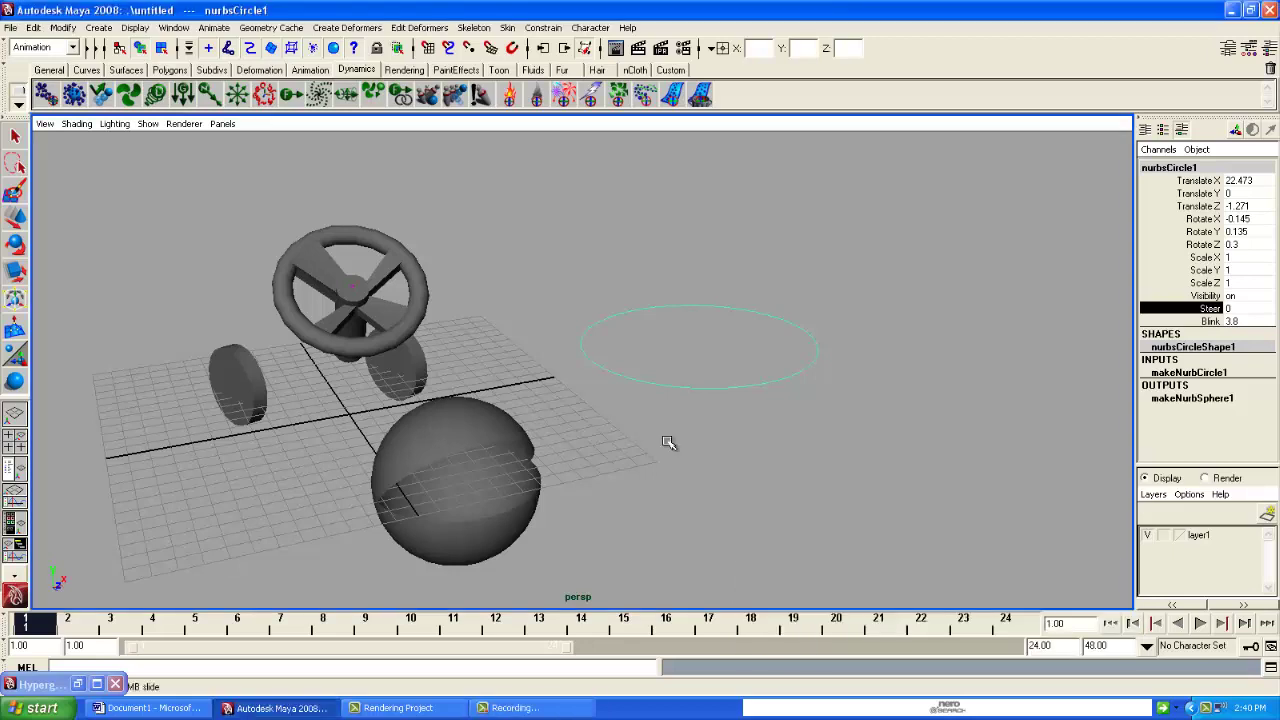